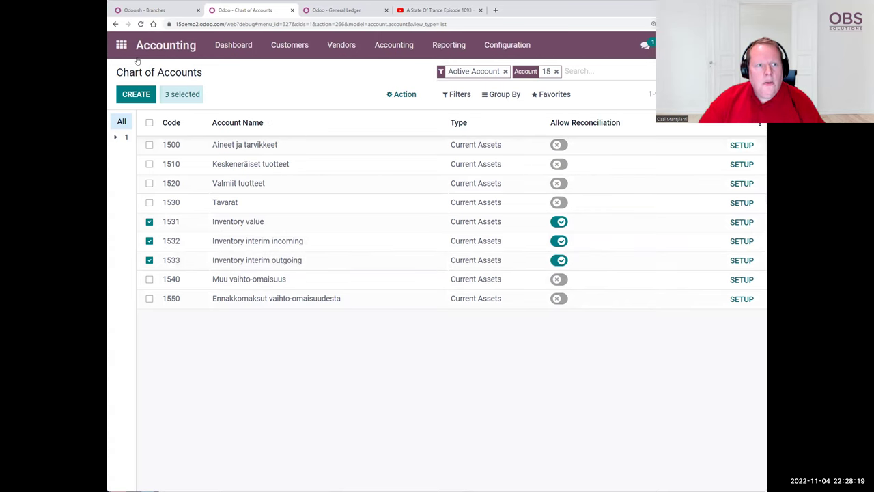
Create a new request for quotation in the Purchase app and select the vendor.
click(121, 44)
click(562, 211)
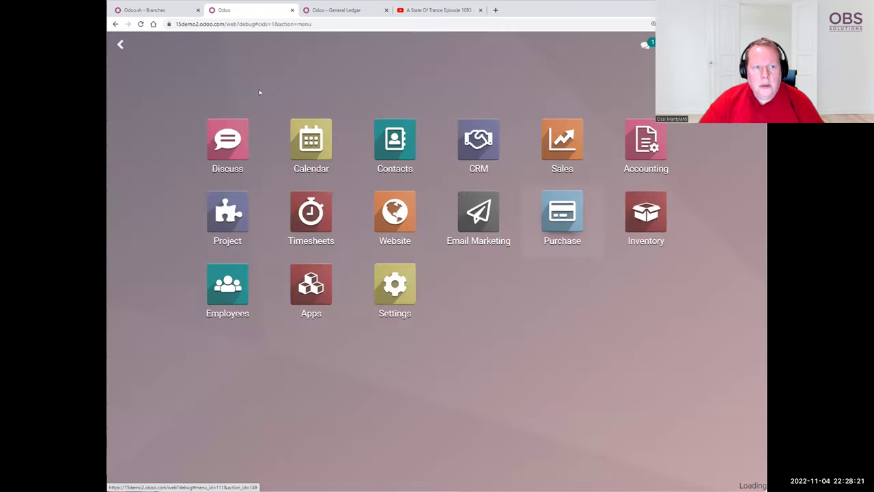
key(alt+c)
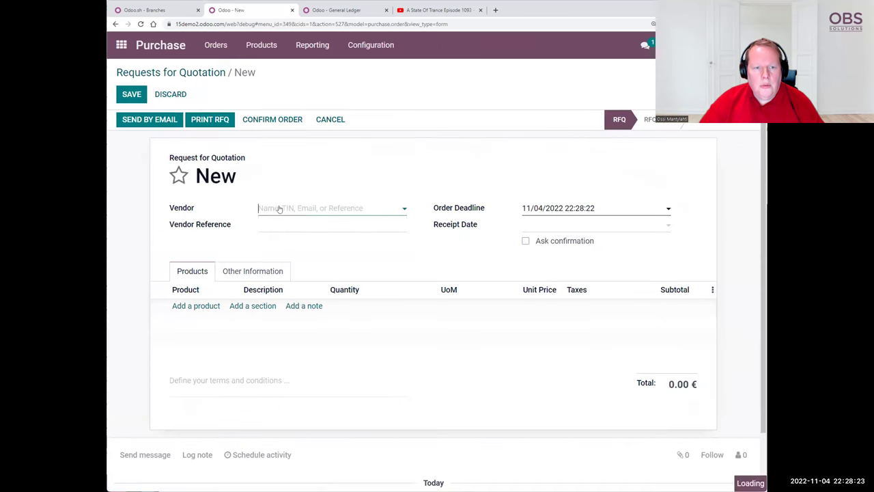
click(277, 207)
click(287, 286)
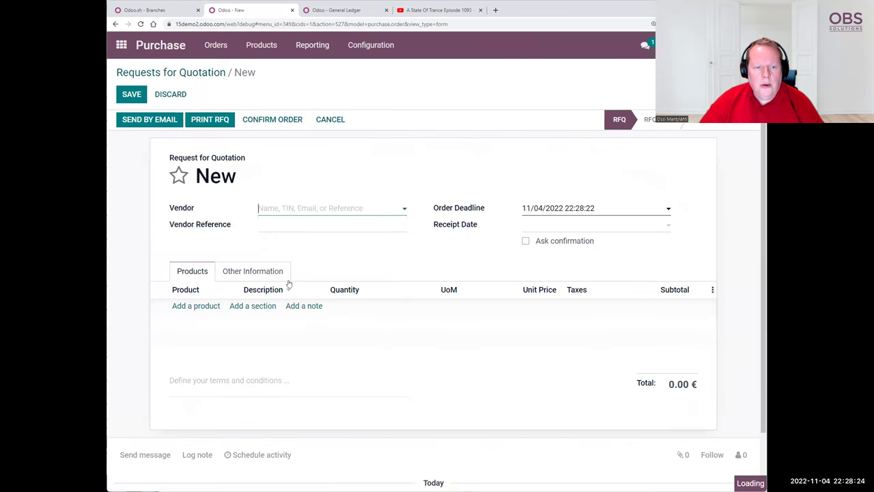
Add the product [t1] Taikamuki at a unit price of 10, save the request and confirm the order.
click(196, 306)
click(206, 309)
click(209, 325)
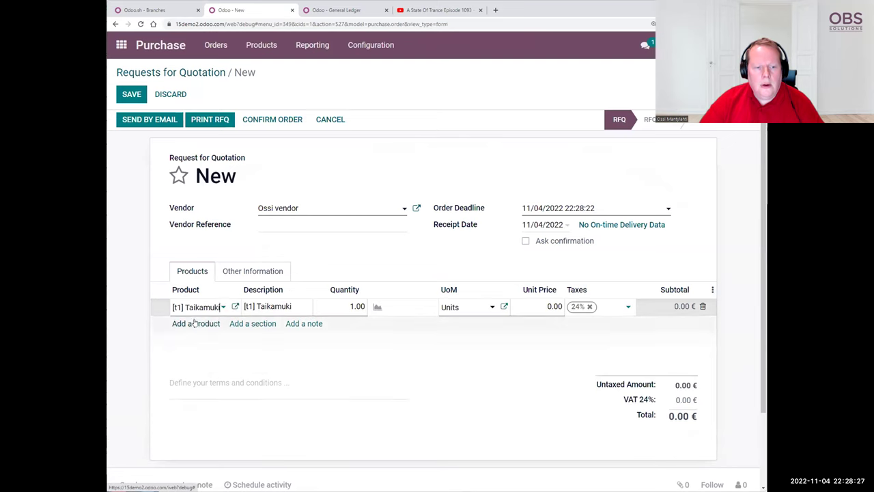
click(529, 308)
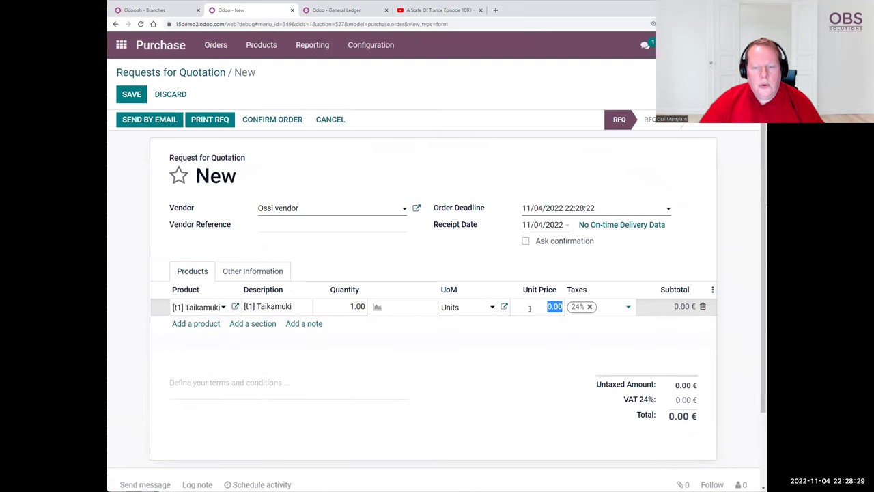
text(10)
click(751, 182)
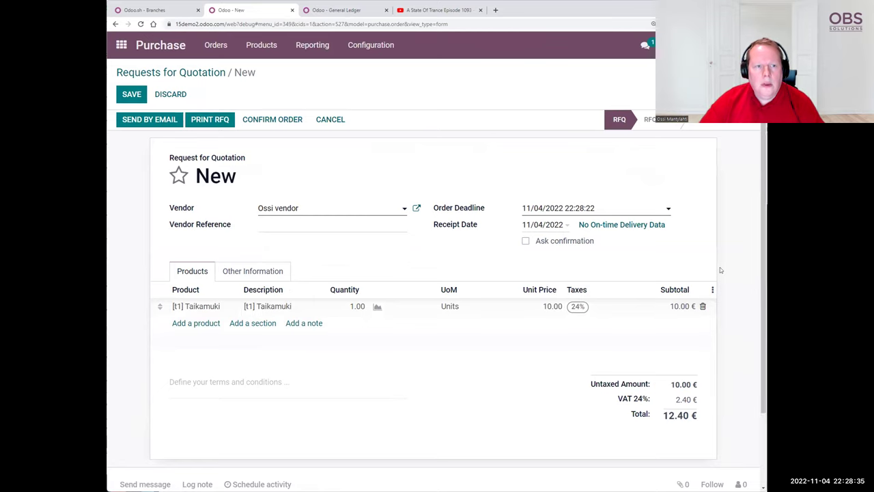
click(131, 94)
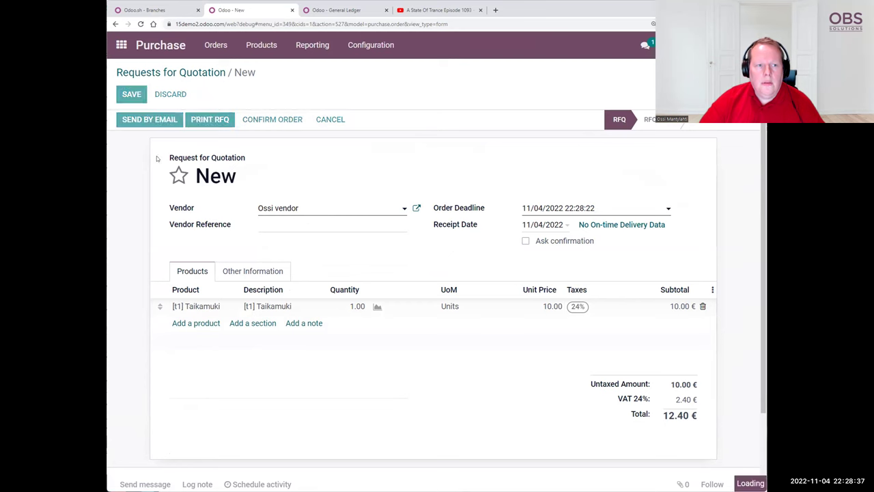
click(272, 120)
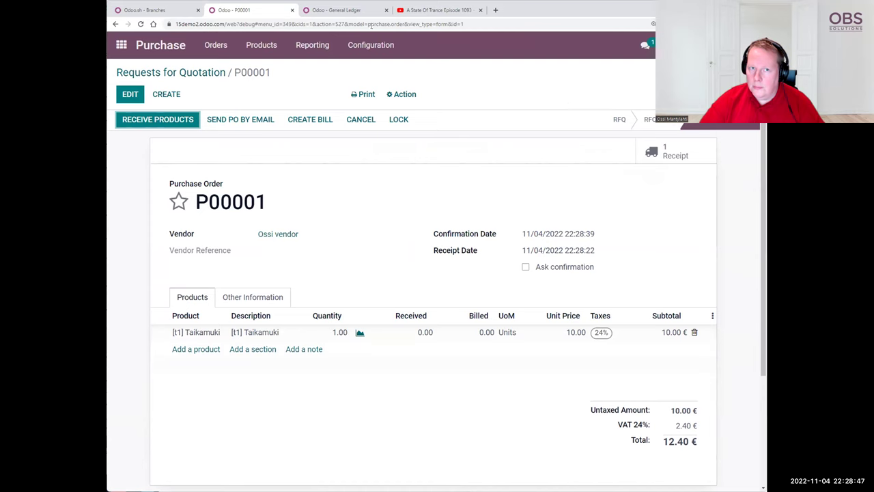
Check the reloaded General Ledger for entries from the confirmed purchase order, and return to the order.
click(327, 12)
click(141, 25)
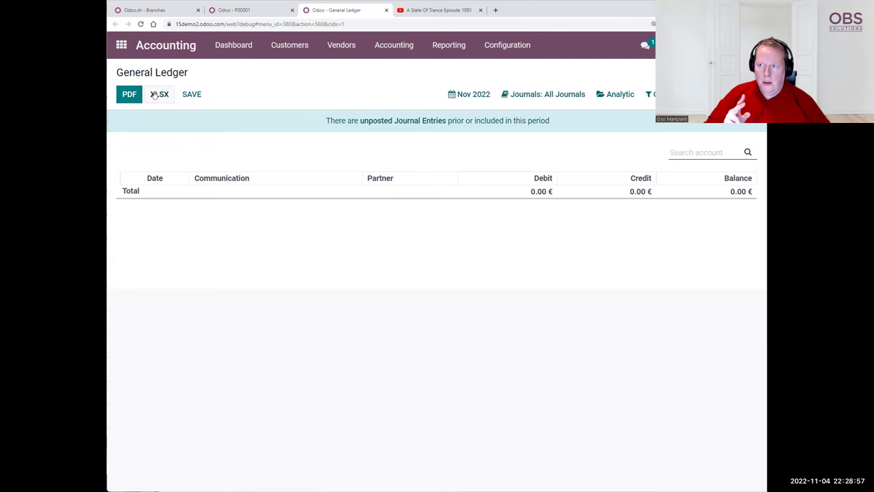
key(ctrl+shift+Tab)
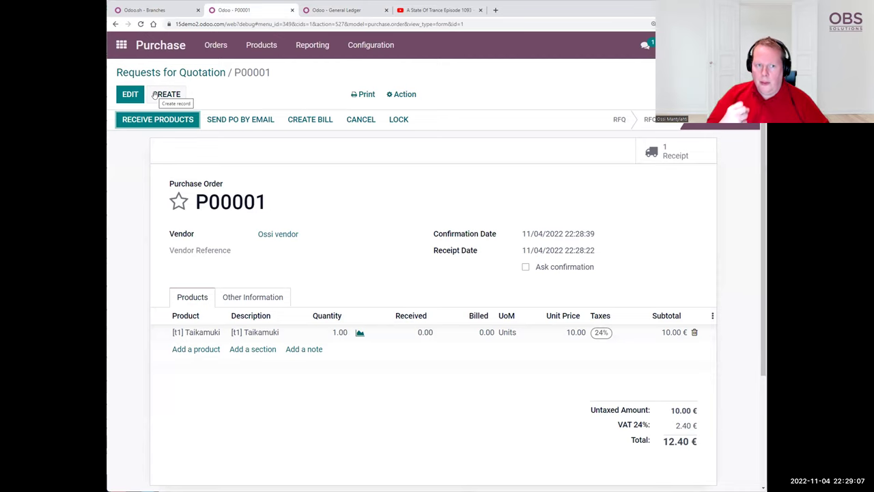
Open the purchase order's receipt and validate it, applying the immediate transfer for all quantities.
click(658, 156)
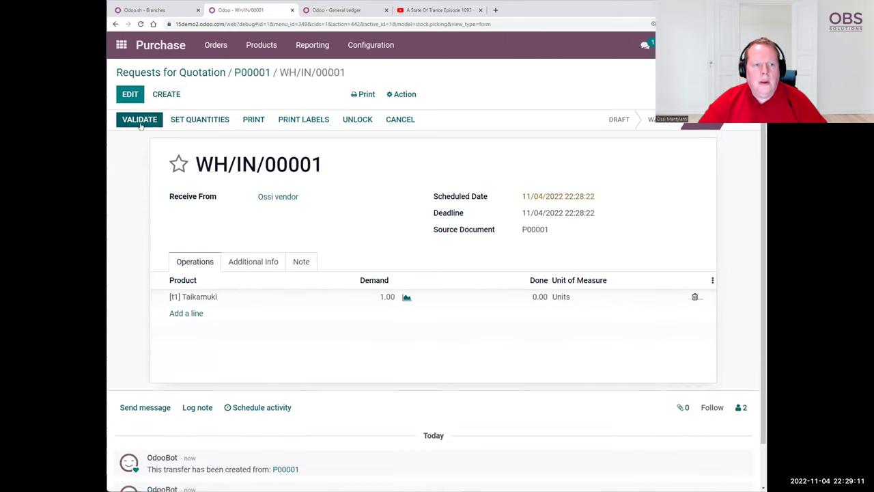
click(139, 120)
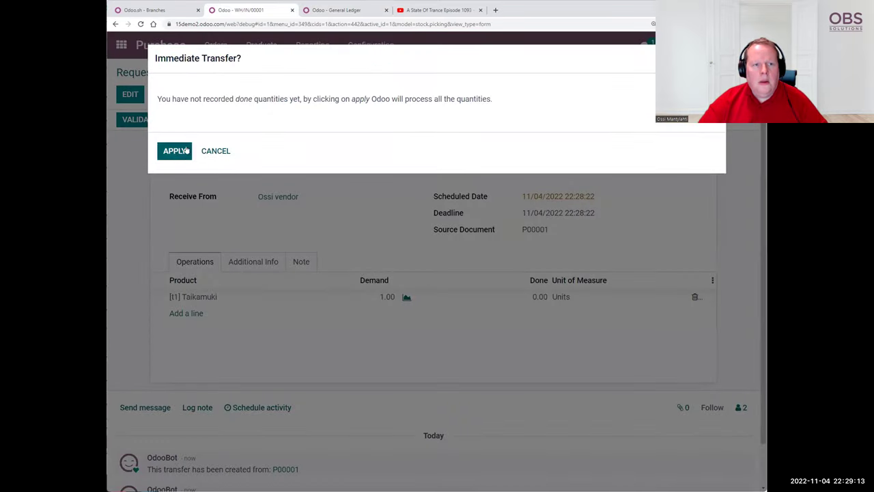
click(174, 151)
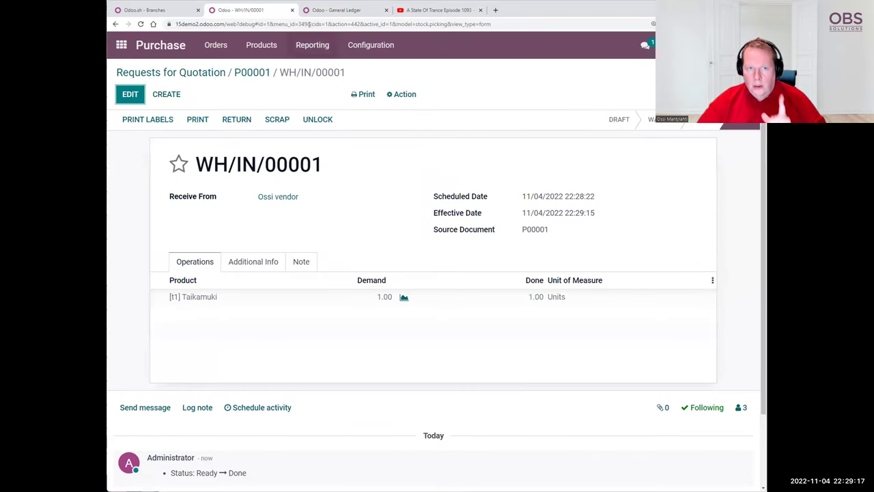
Reload the General Ledger to check the postings of the validated receipt, and return to the receipt.
key(ctrl+Tab)
key(F5)
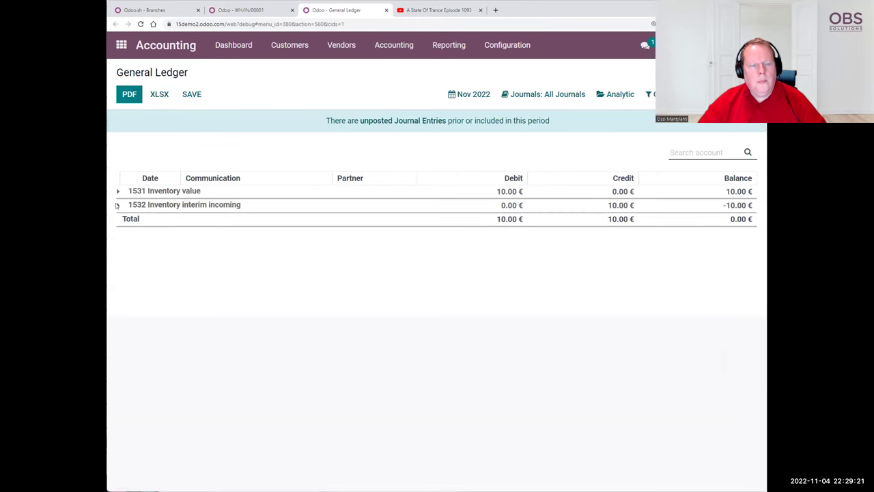
click(240, 11)
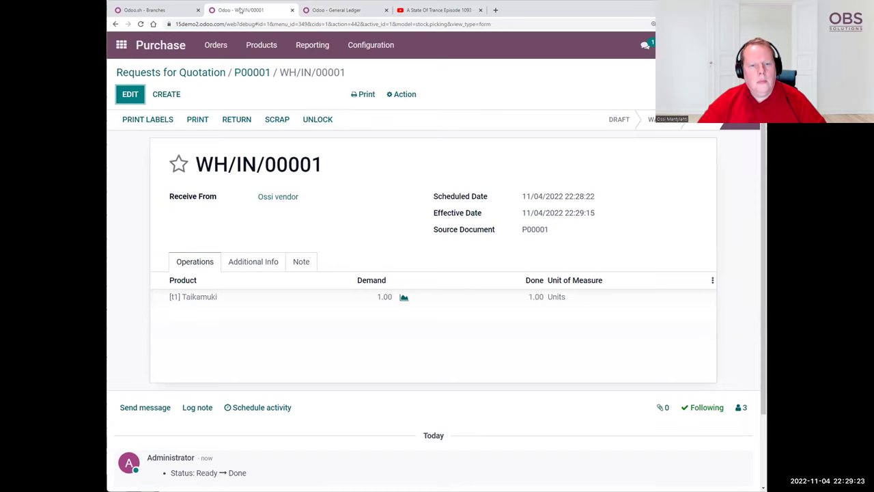
Review the receipt's additional information and operations, and go back to its purchase order.
click(231, 262)
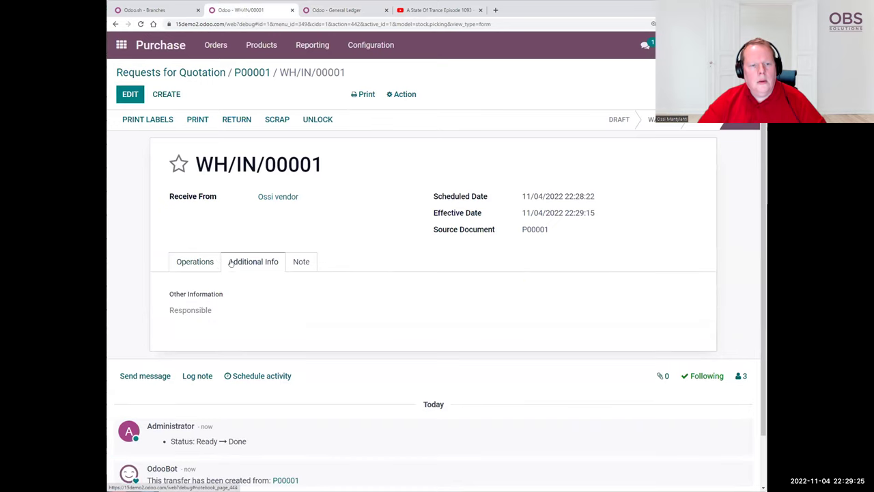
click(200, 262)
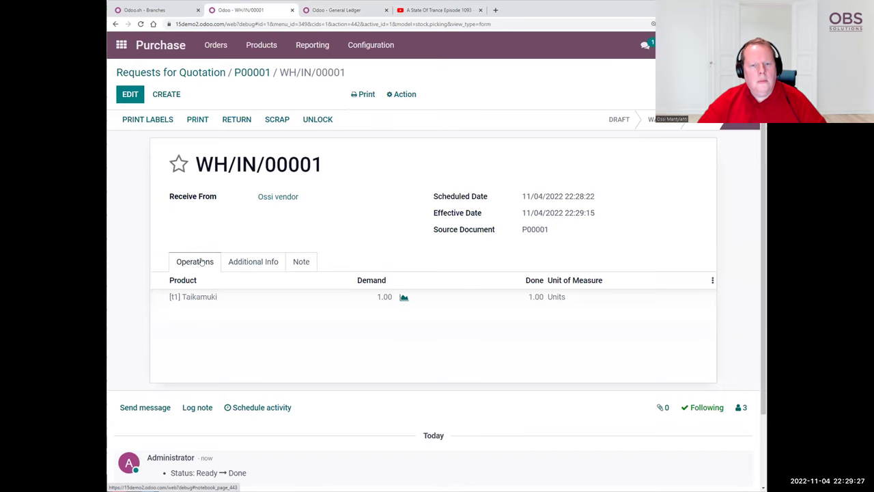
click(244, 73)
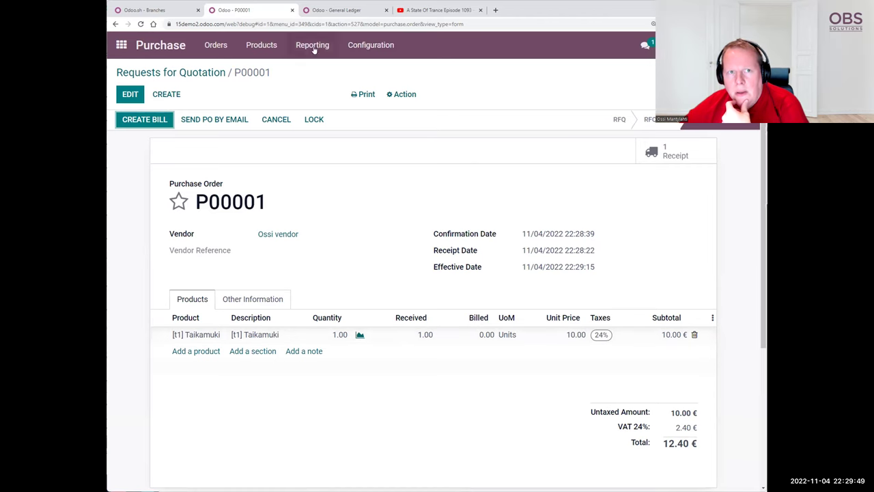
Expand the Inventory interim incoming and Inventory value accounts in the General Ledger to examine their journal entries.
click(317, 11)
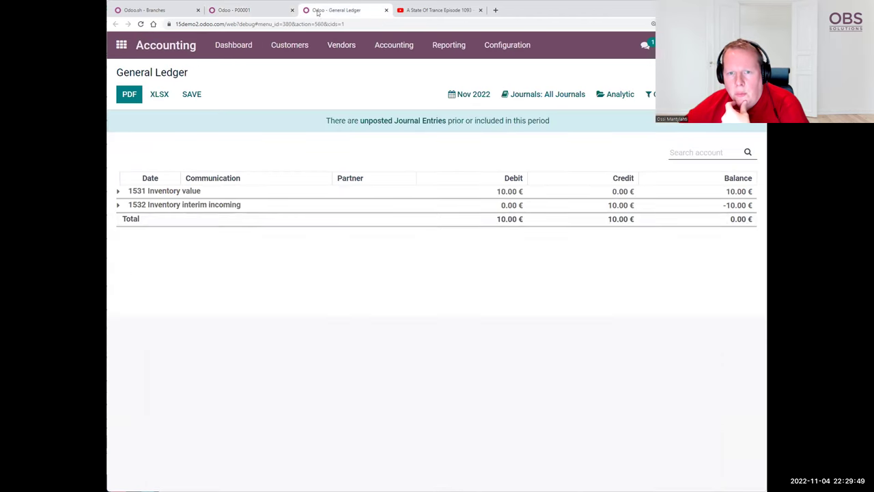
click(119, 205)
click(119, 191)
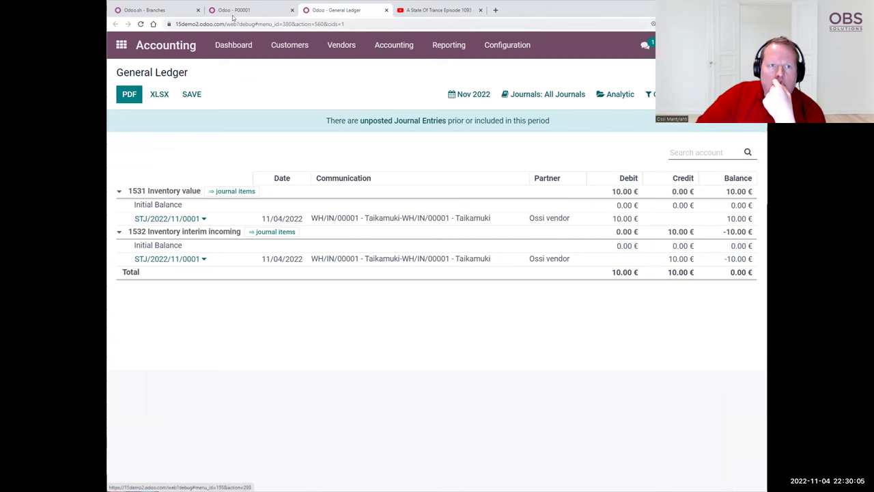
Try to cancel the received purchase order.
click(240, 9)
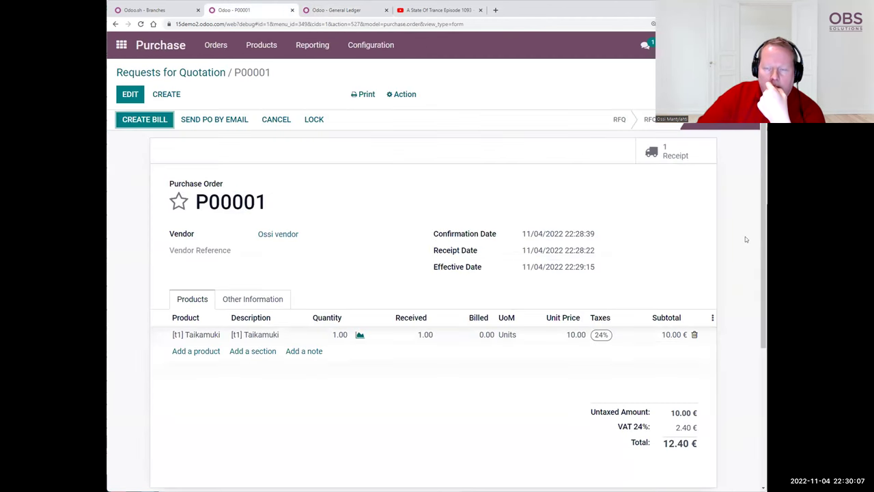
click(274, 121)
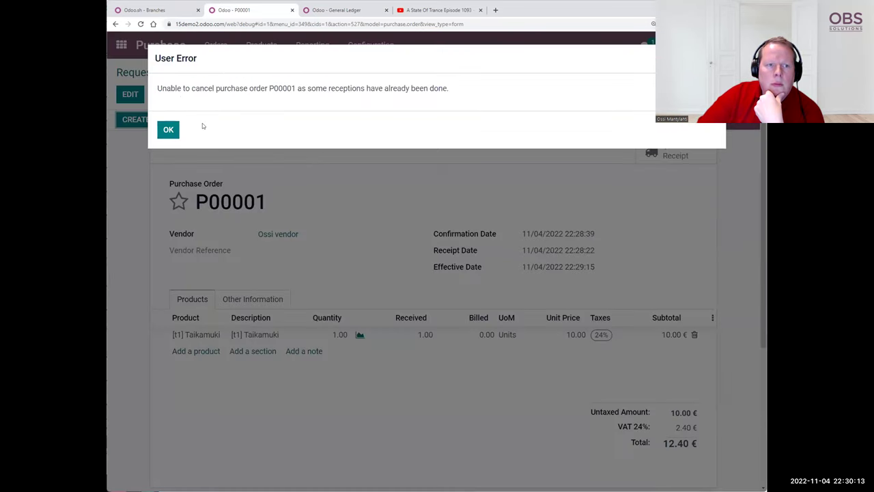
click(169, 131)
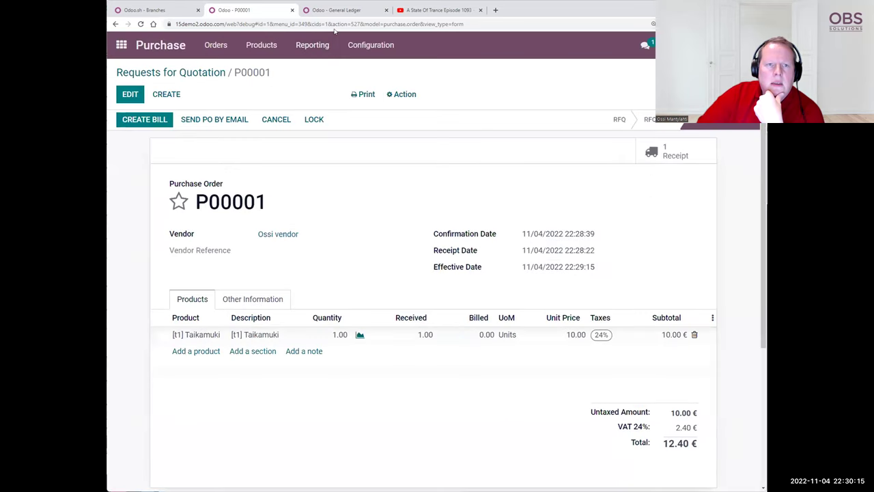
click(335, 10)
key(ctrl+shift+Tab)
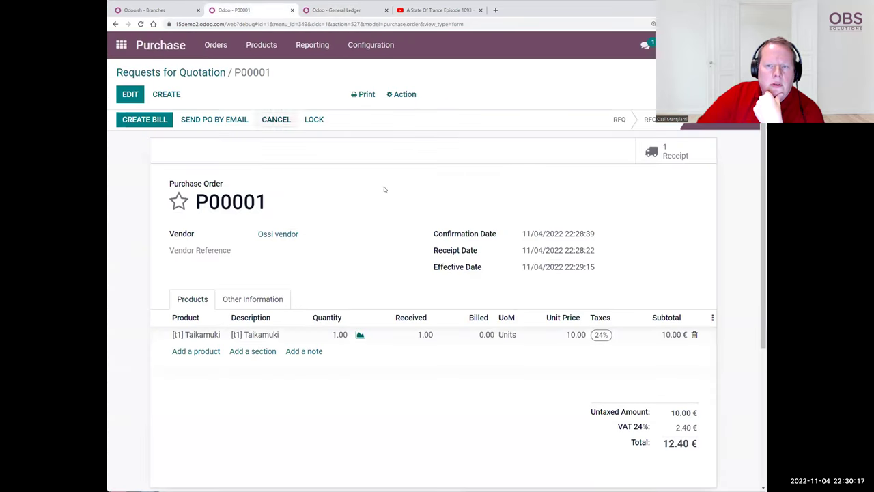
Return the received [t1] Taikamuki unit from the order's receipt and validate the reverse transfer for all quantities.
click(657, 154)
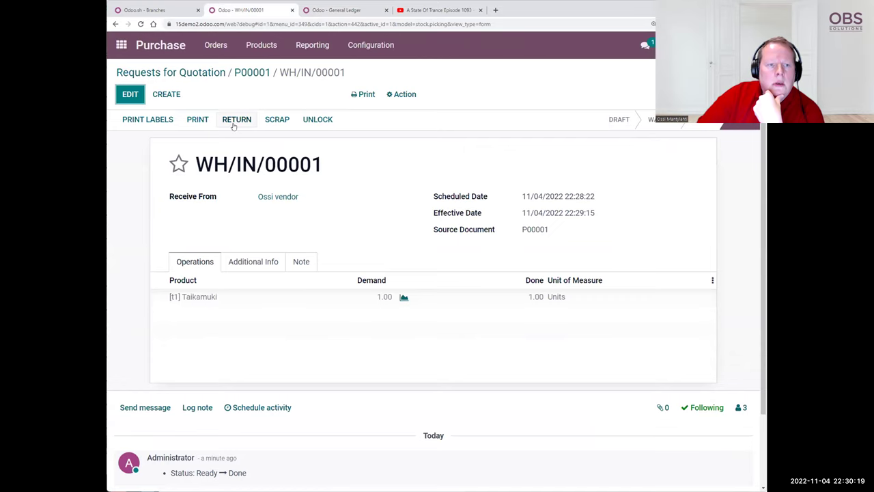
click(236, 121)
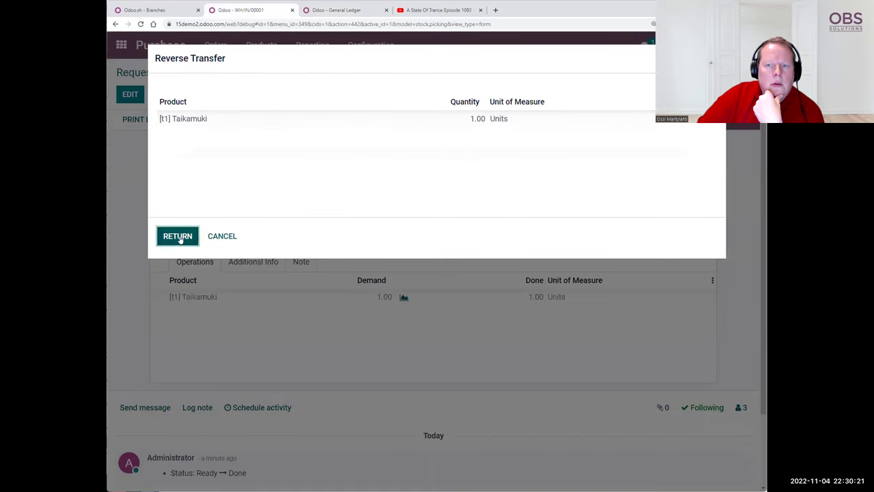
click(180, 239)
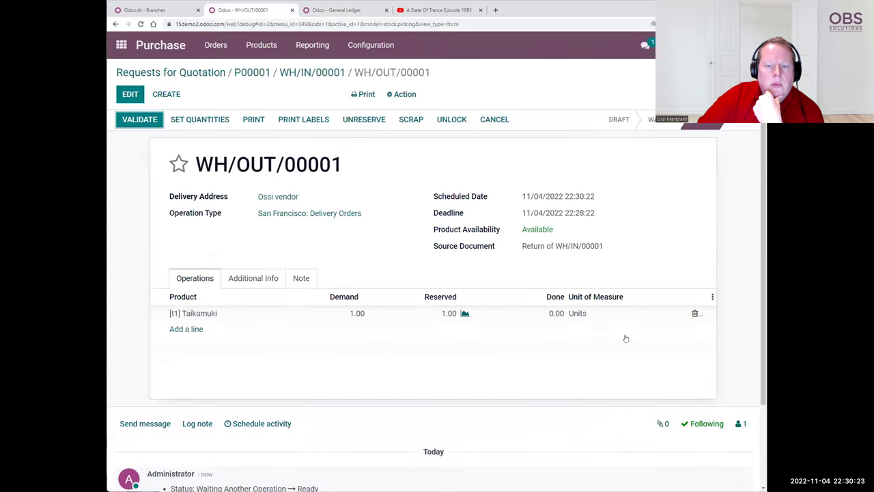
click(159, 121)
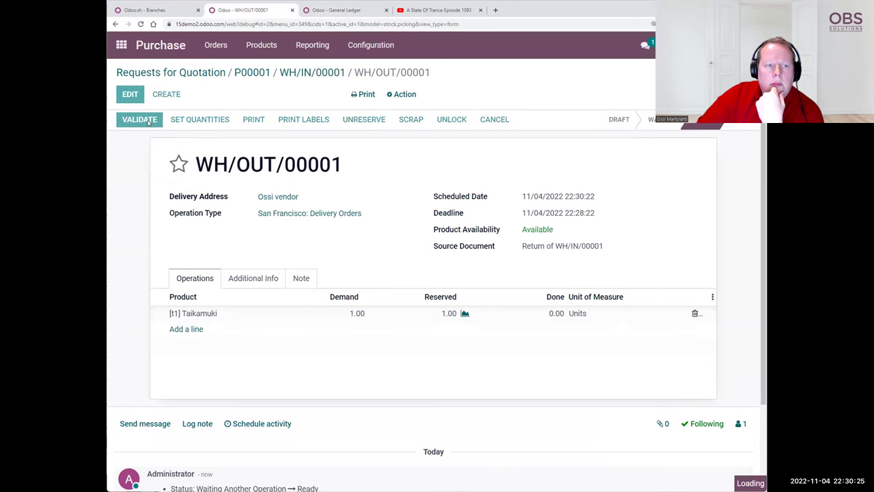
click(175, 151)
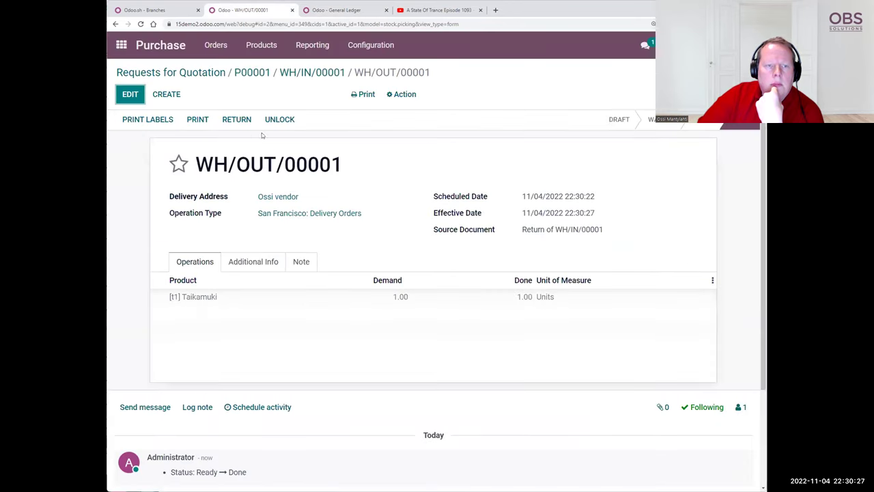
Reload the General Ledger to examine the entries posted by the return, and go back to the return transfer.
click(342, 8)
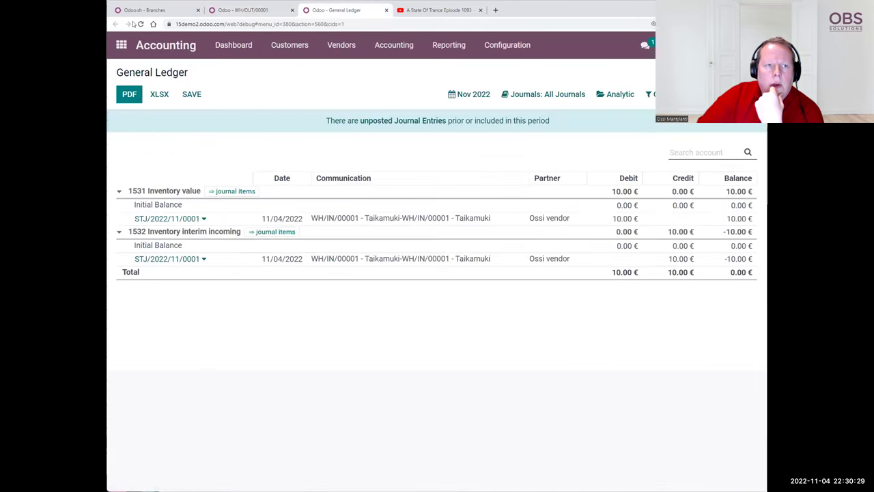
click(140, 24)
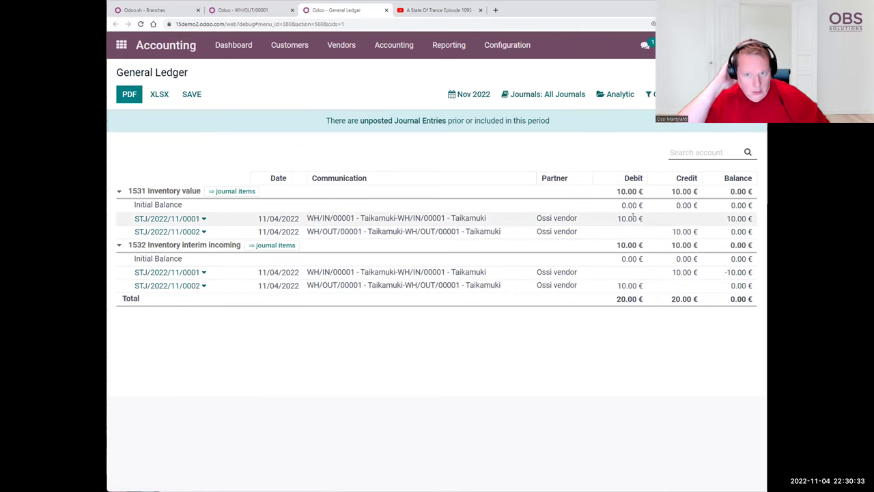
click(243, 10)
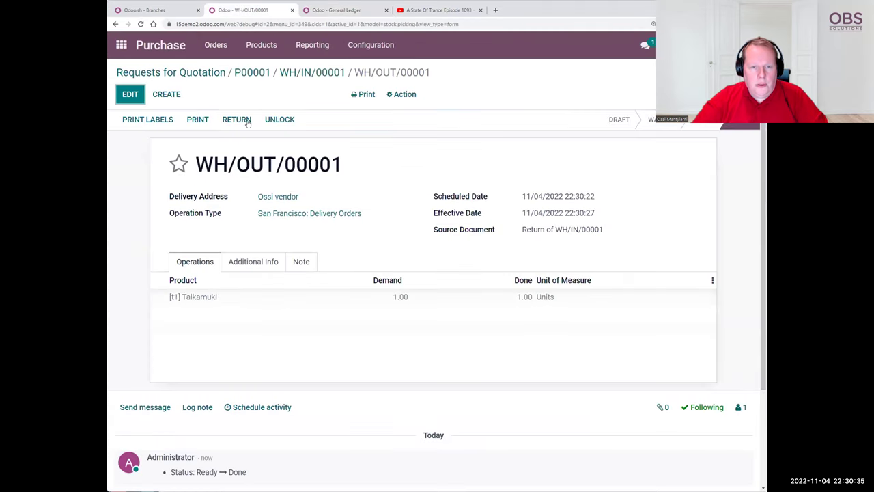
Reopen the purchase order from the requests for quotation list and view its linked receipt and return transfers.
click(175, 75)
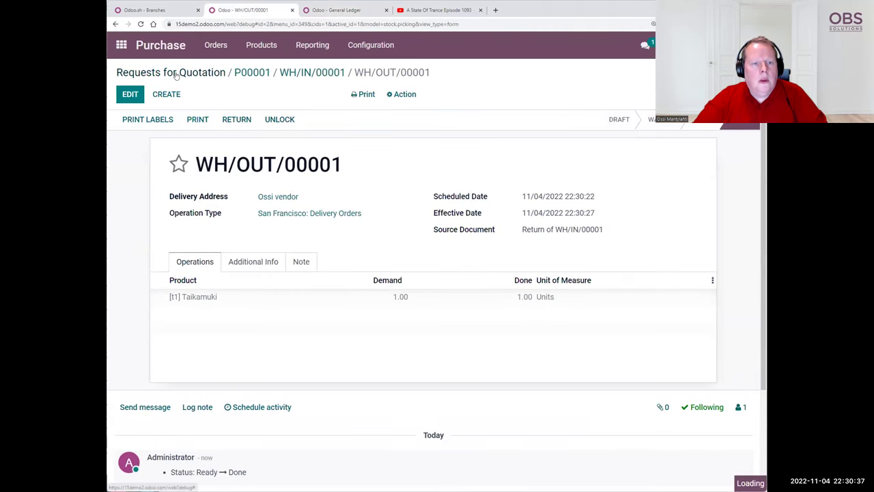
click(532, 237)
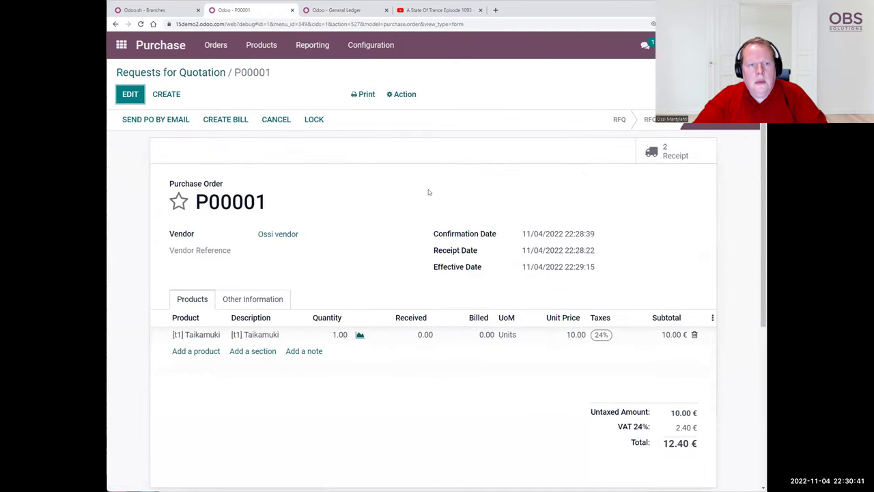
click(663, 153)
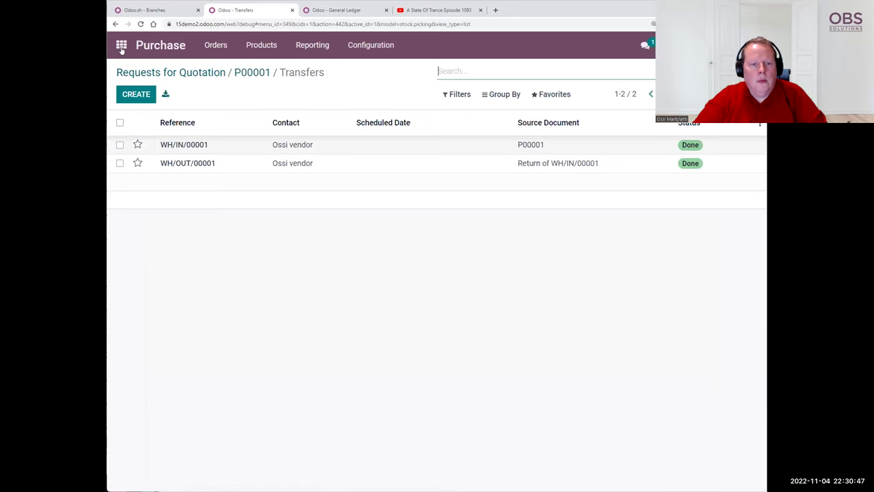
Start a new request for quotation and select the vendor used on the first purchase order.
click(121, 46)
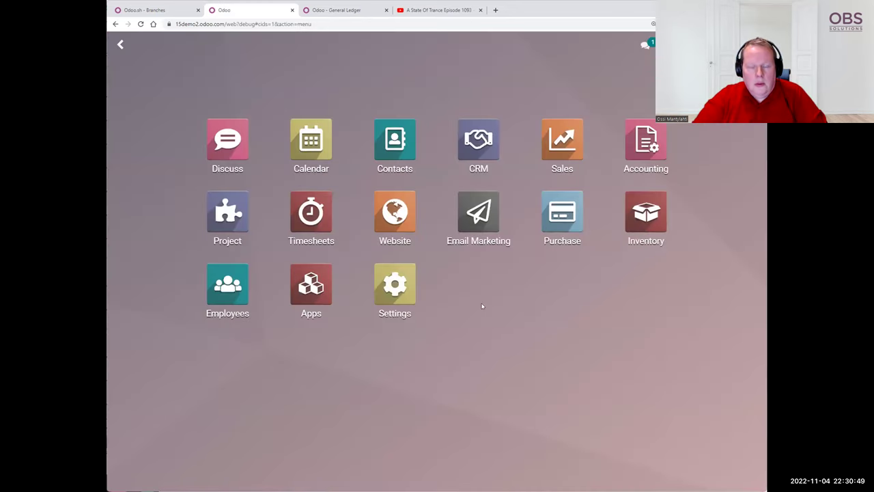
click(562, 140)
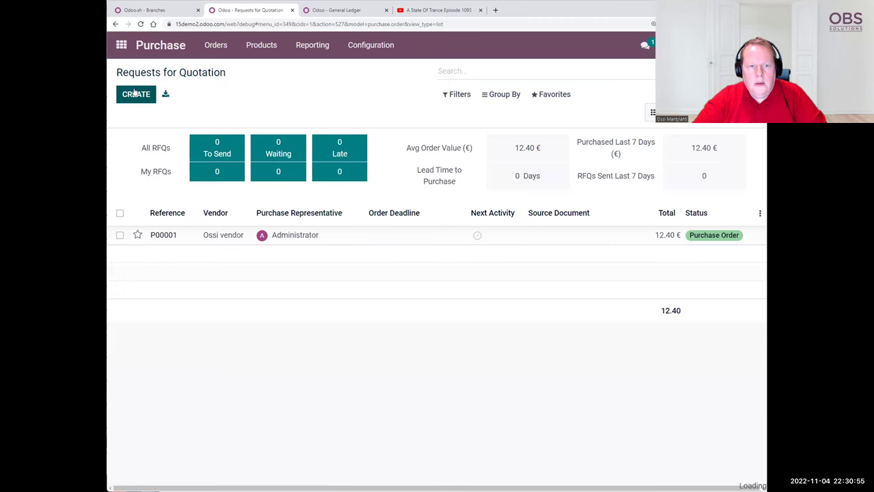
click(135, 93)
click(273, 207)
click(311, 287)
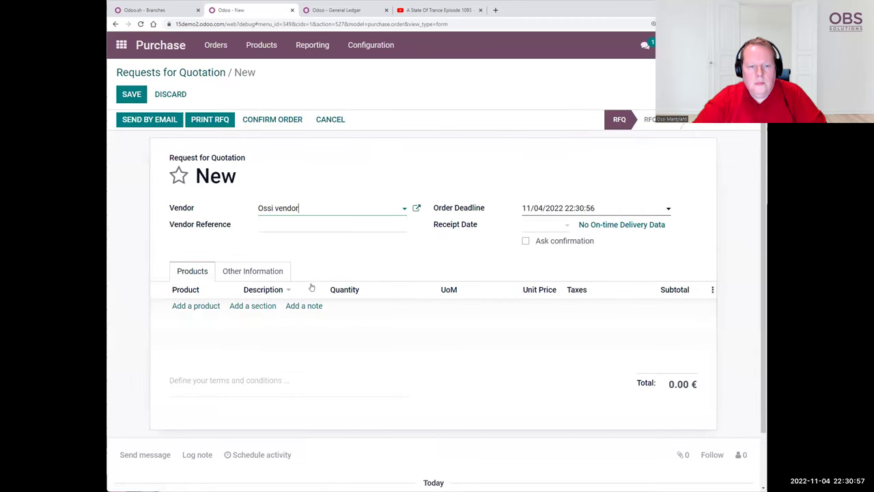
Add the [t1] Taikamuki product to the request, remove its 24% tax, and confirm the order.
click(196, 306)
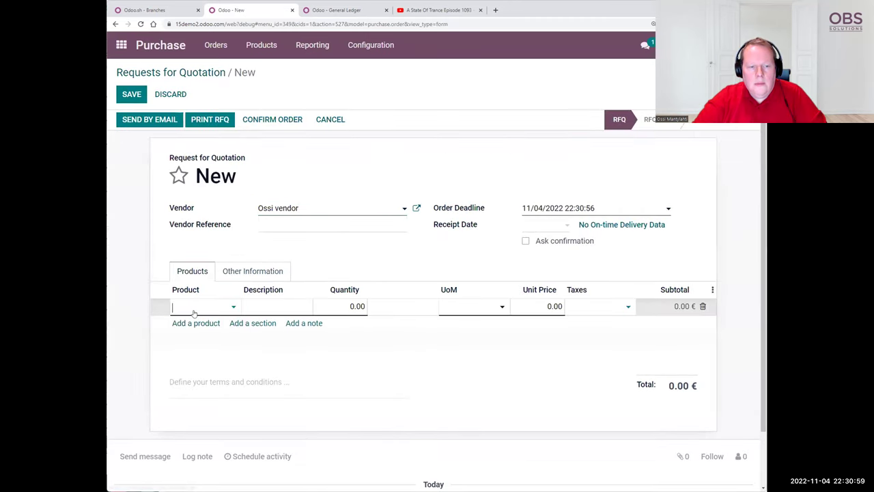
click(198, 324)
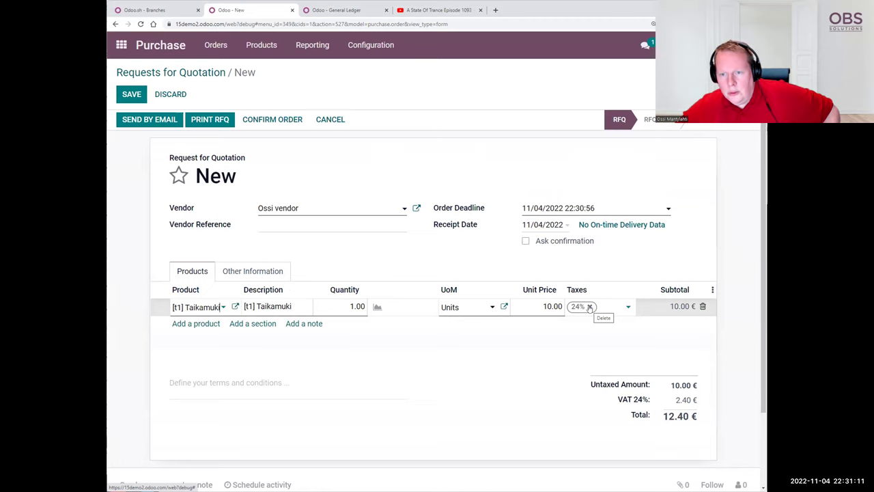
click(589, 307)
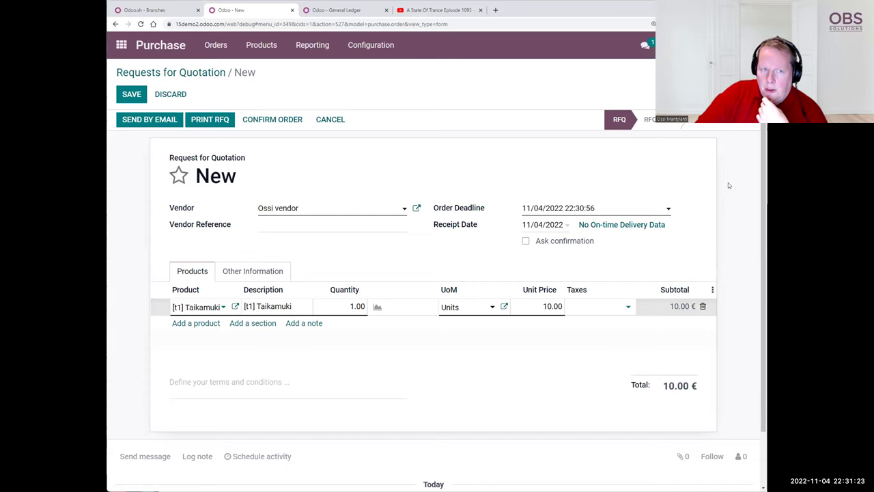
click(260, 121)
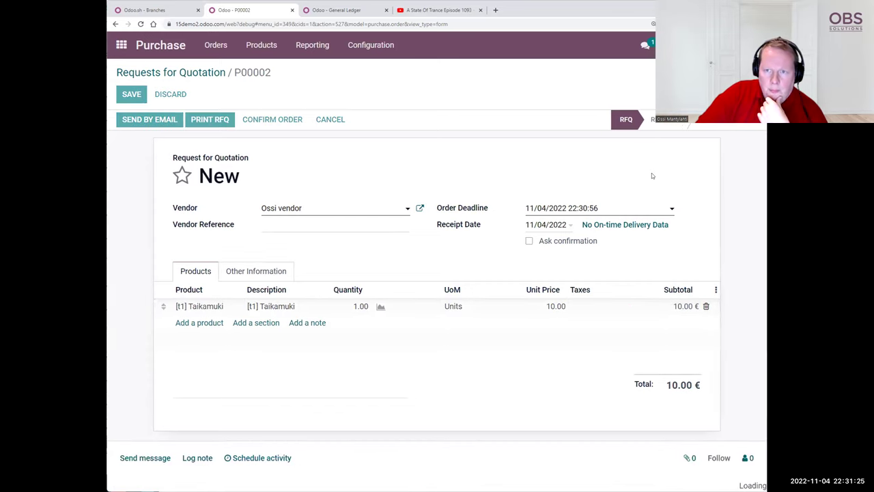
Receive the ordered unit by validating the new order's receipt for all quantities.
click(669, 153)
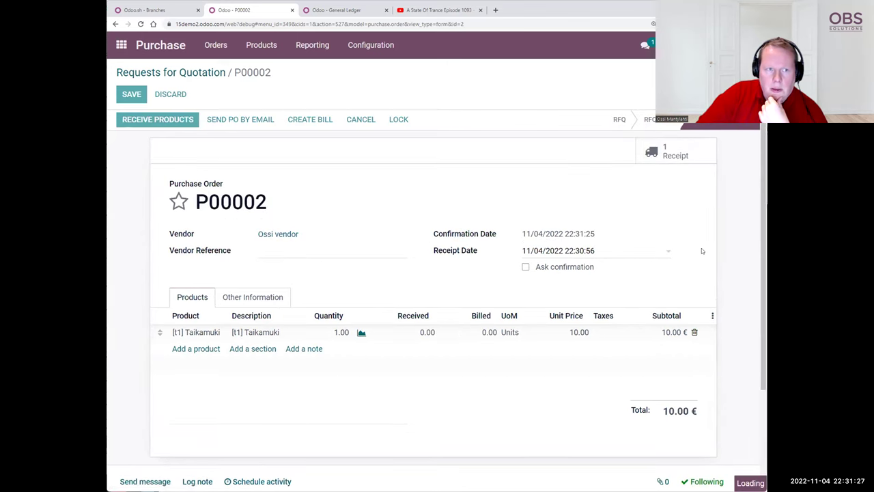
click(141, 118)
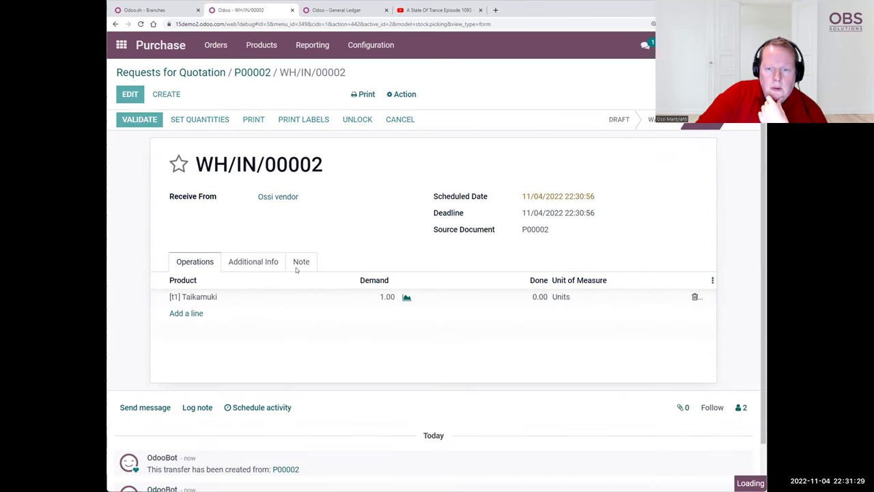
click(174, 151)
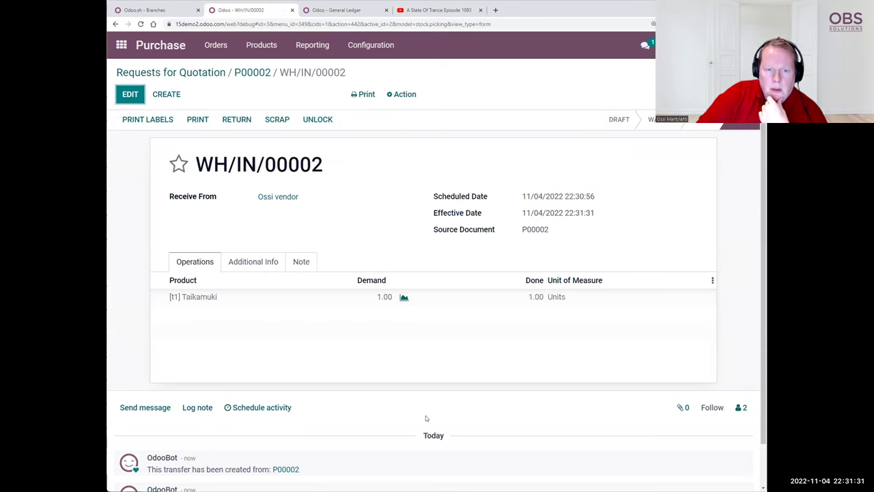
Reload the General Ledger to examine the inventory entries posted by the new receipt.
click(336, 9)
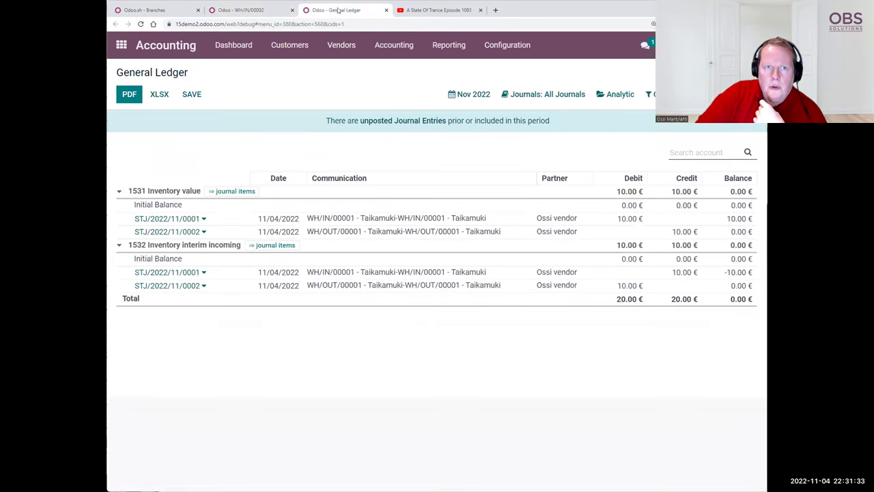
key(F5)
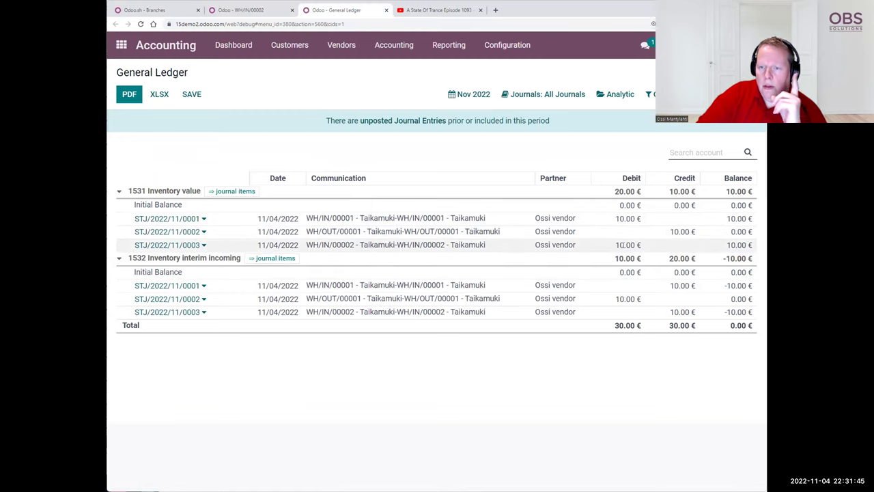
right_click(623, 247)
click(617, 244)
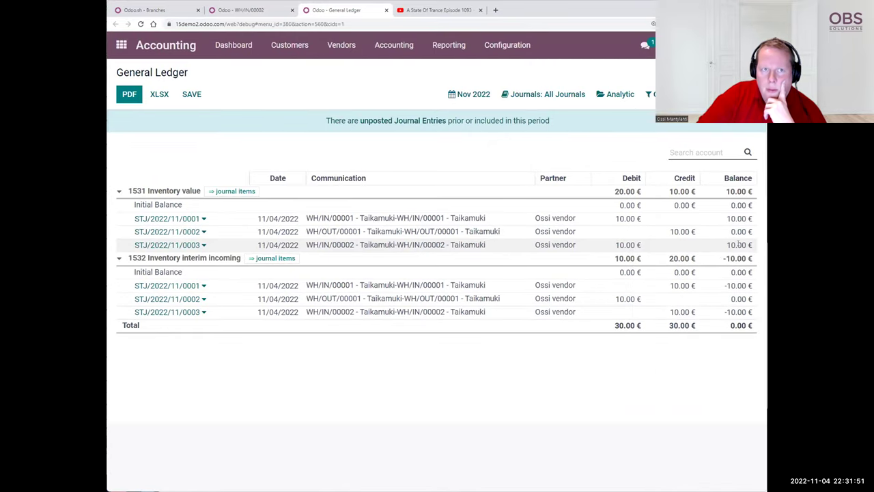
Create a vendor bill from the new purchase order and set its bill date to 11/04/2022.
key(ctrl+Page_Up)
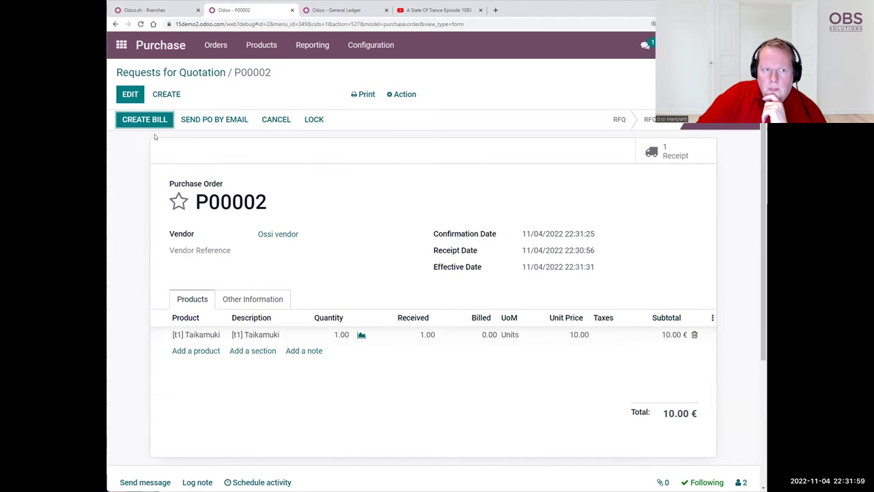
click(146, 121)
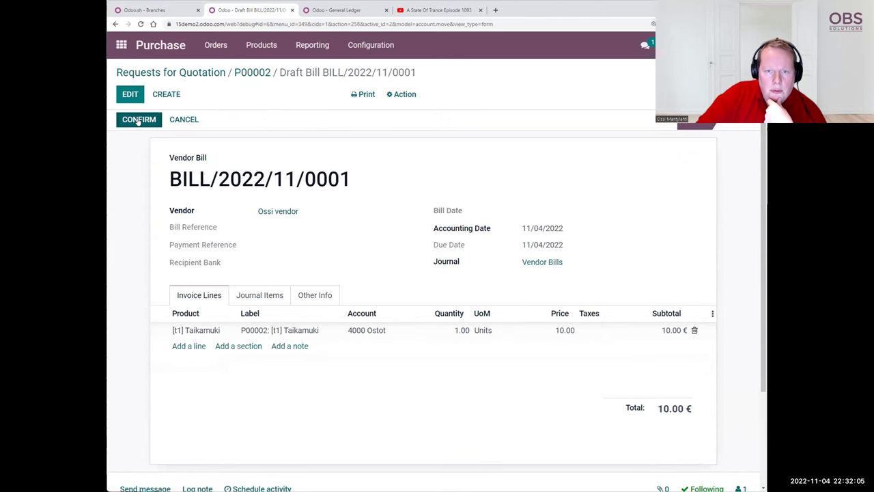
click(131, 99)
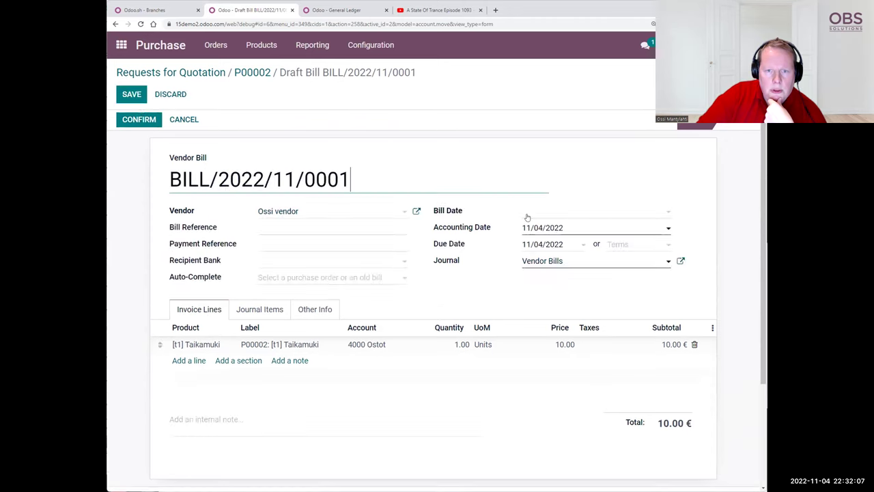
click(593, 212)
click(642, 275)
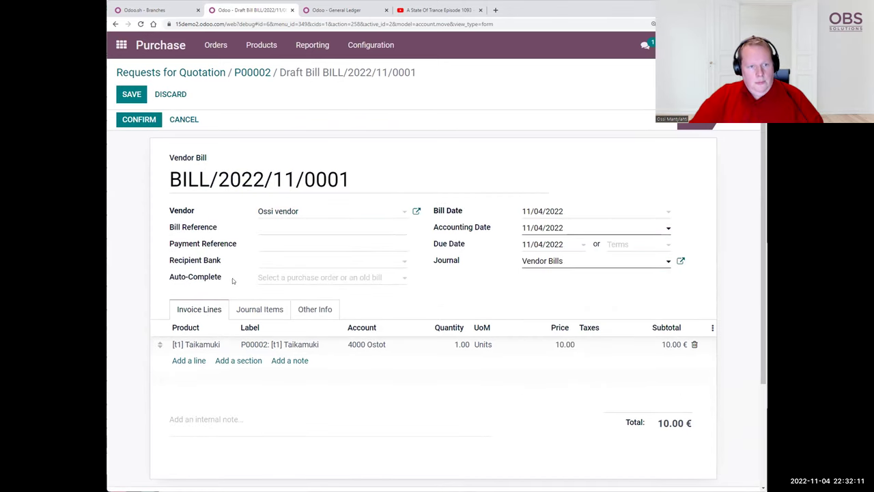
Fill in the vendor bill's reference as 110001, based on the number part of the bill name.
click(269, 226)
drag(304, 179, 273, 179)
key(ctrl+c)
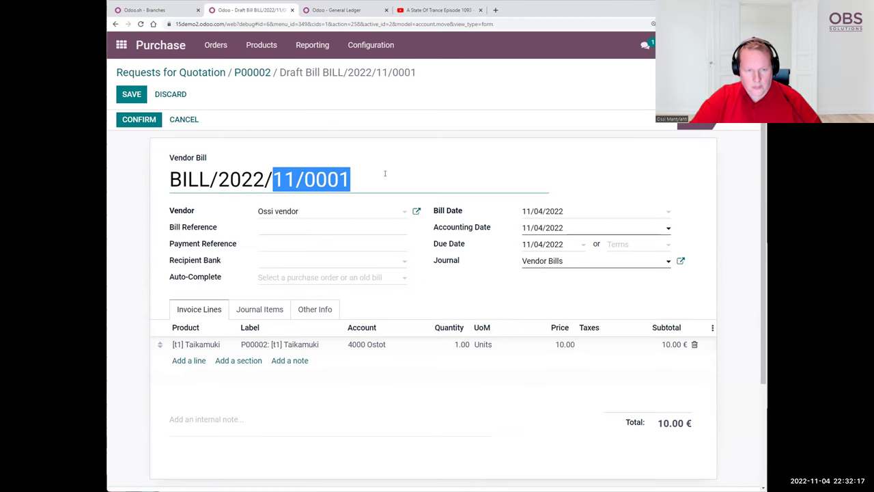
click(271, 228)
key(ctrl+v)
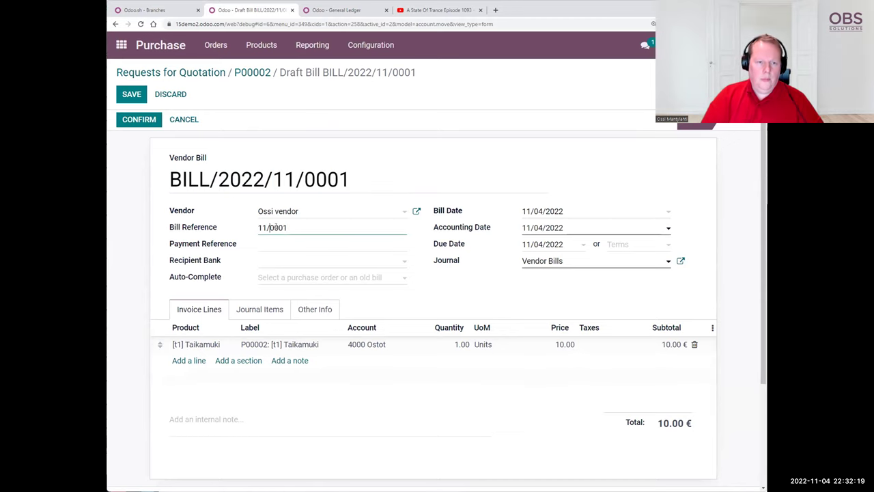
key(ctrl+a)
Confirm the vendor bill and register its full 10.00 payment through the Bank journal, dated 11/04/2022.
click(123, 120)
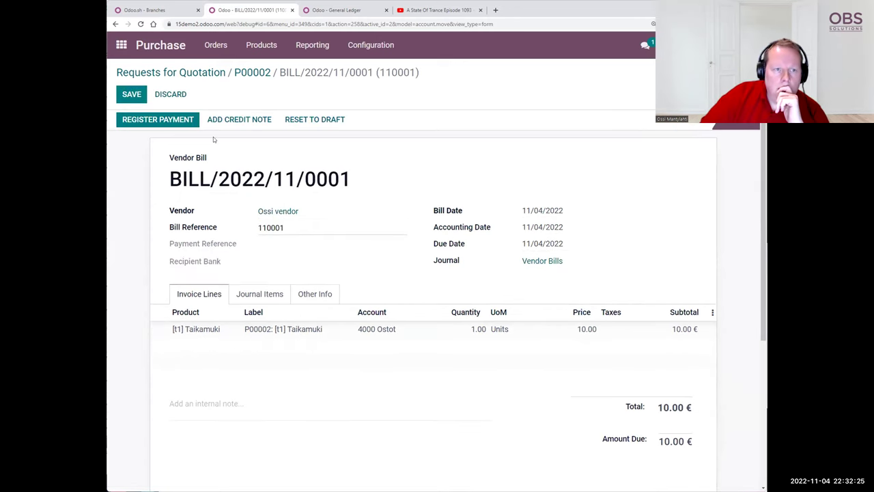
click(183, 120)
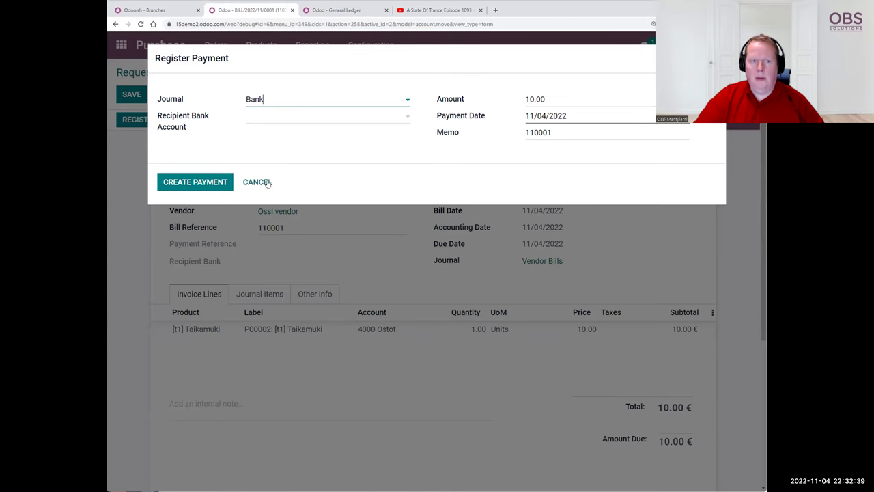
click(195, 182)
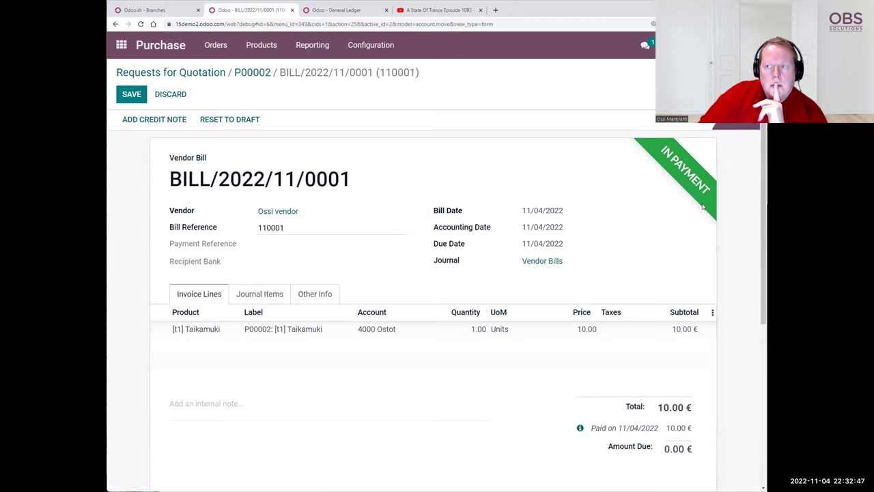
Reload the General Ledger and expand the Outstanding Payments, Ostovelat and Ostot accounts to examine the bill and payment entries.
click(310, 10)
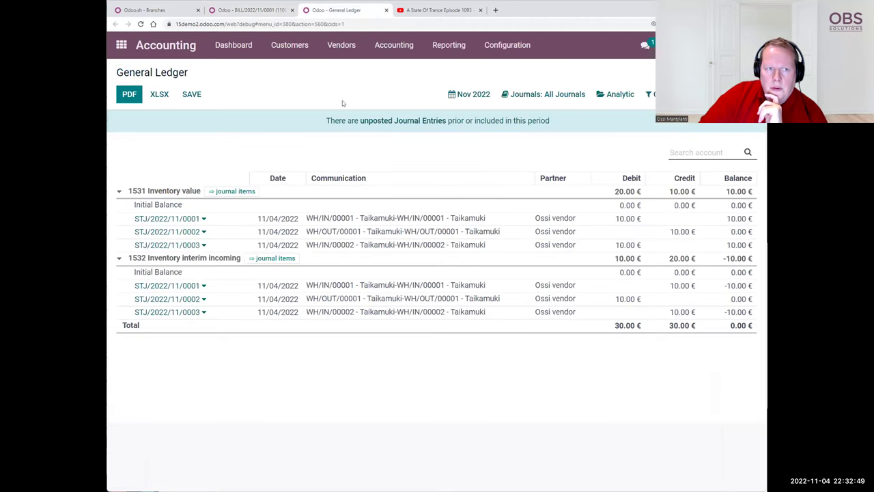
click(139, 25)
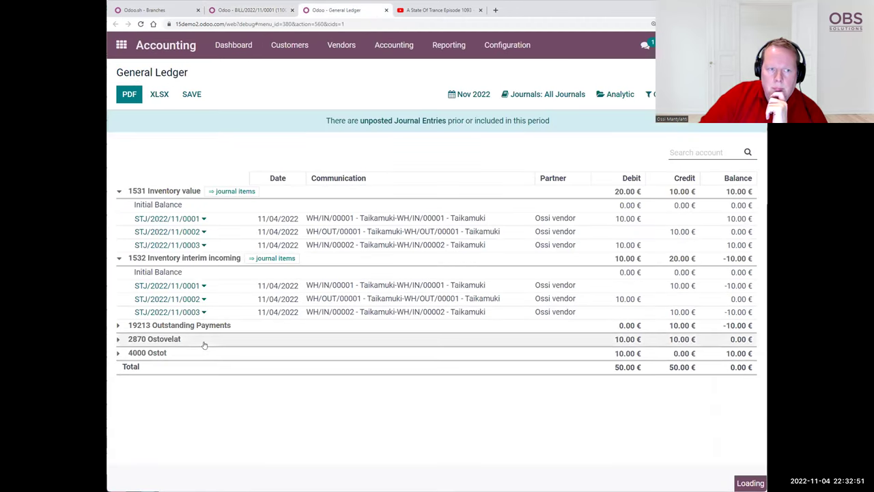
click(118, 338)
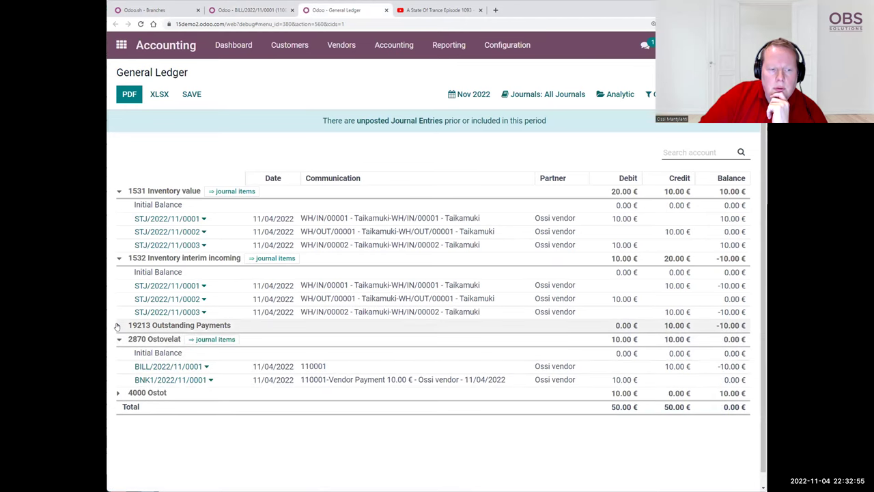
click(116, 327)
click(119, 419)
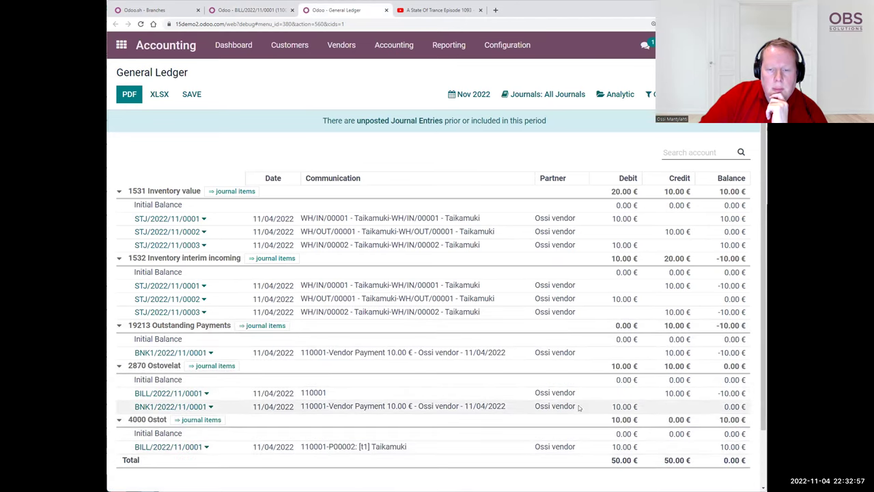
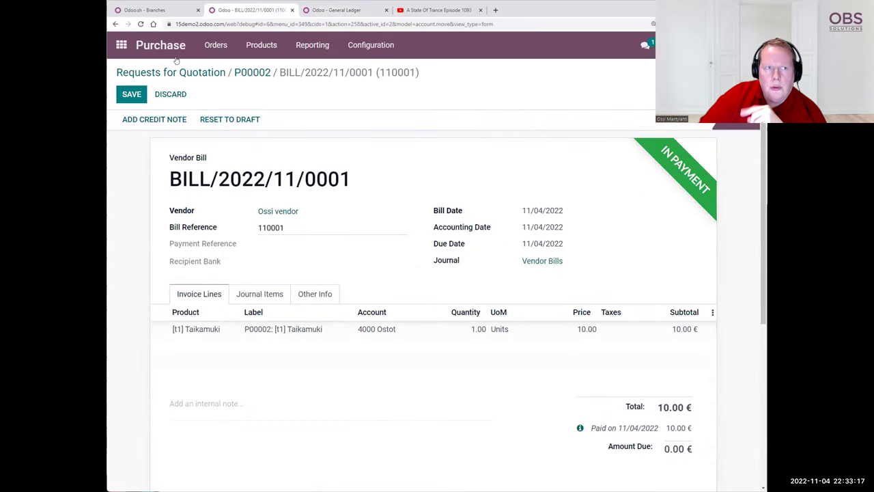
Create a bank statement for the Bank journal in Accounting with reference "Bank Statement 1" and a starting balance of 1000.
click(121, 44)
click(646, 139)
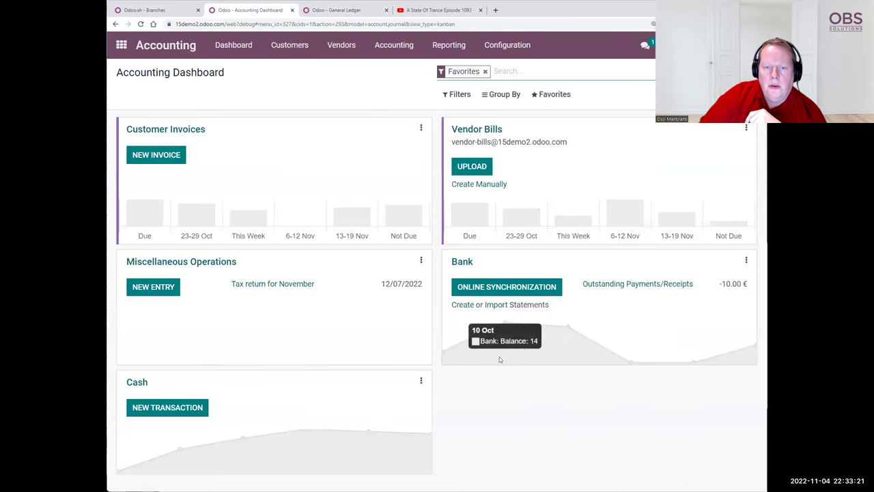
click(460, 308)
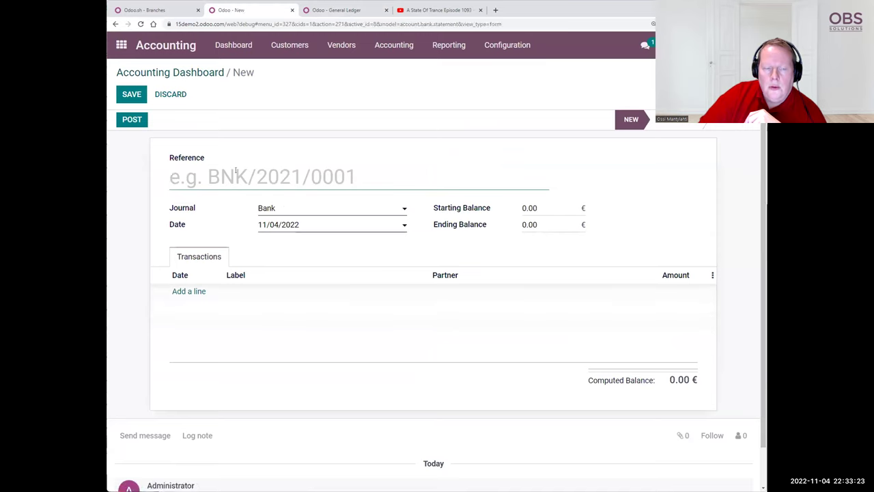
text(Bank Statement 1)
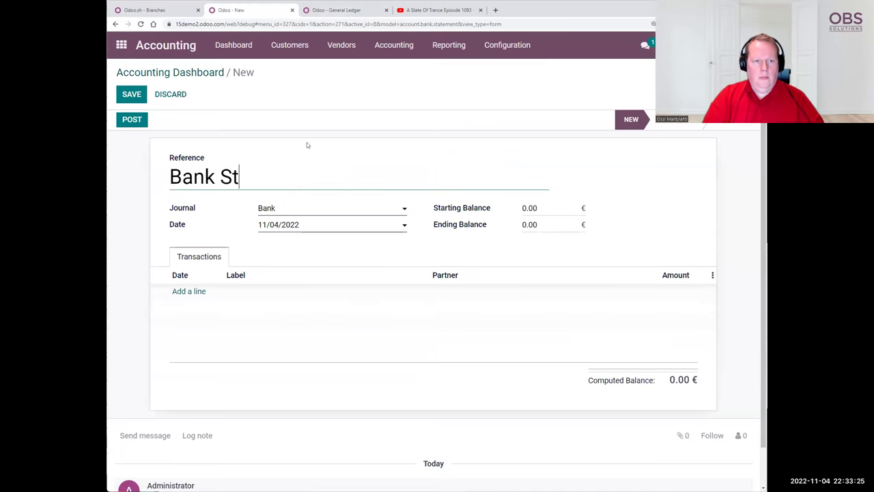
click(529, 208)
text(1000)
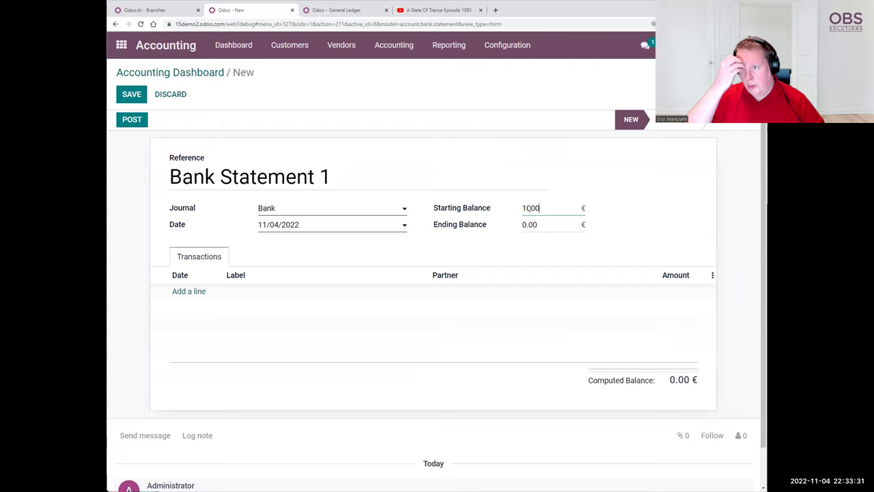
Add a transaction to the bank statement with label 110001, the vendor as partner and an amount of -10.
click(189, 292)
click(257, 291)
text(110001)
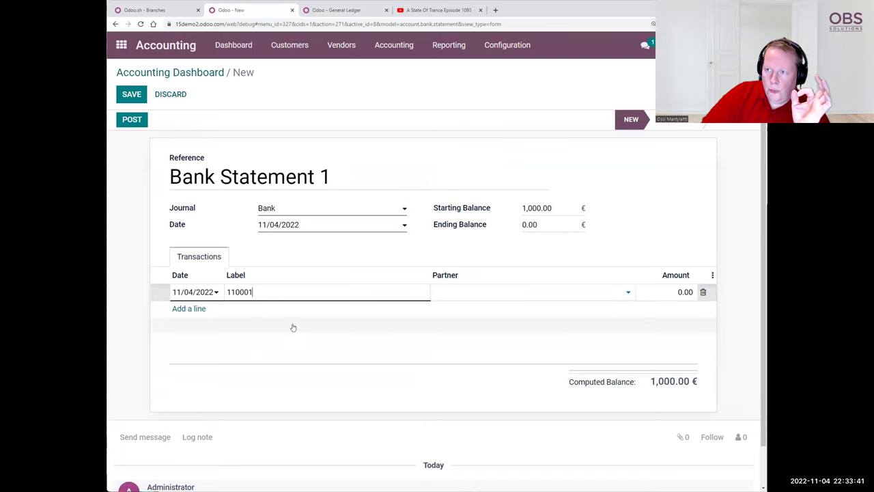
right_click(446, 292)
click(434, 291)
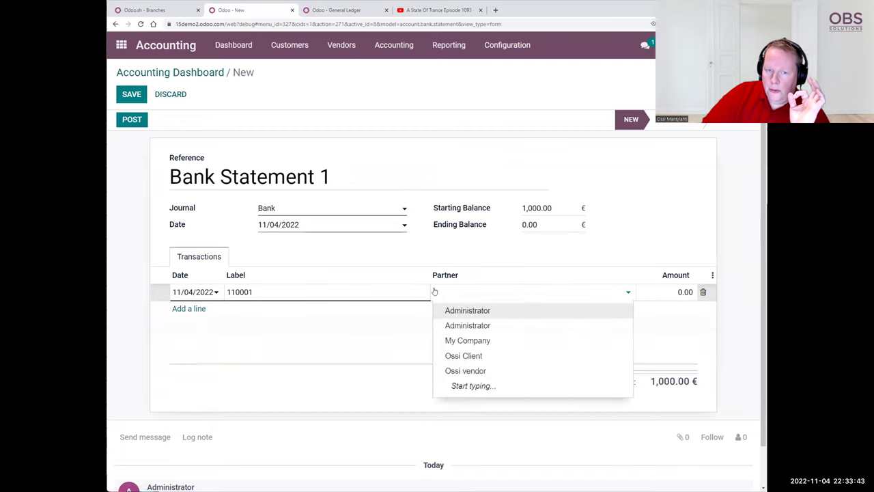
click(445, 293)
click(493, 370)
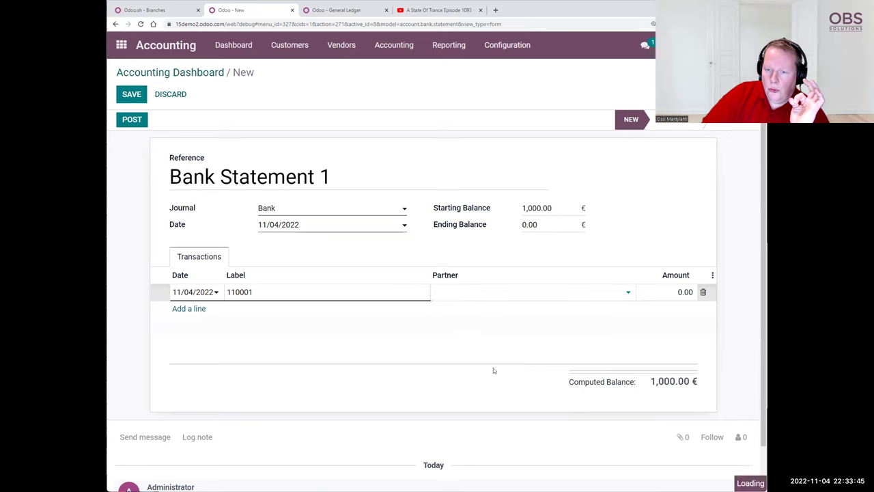
click(675, 289)
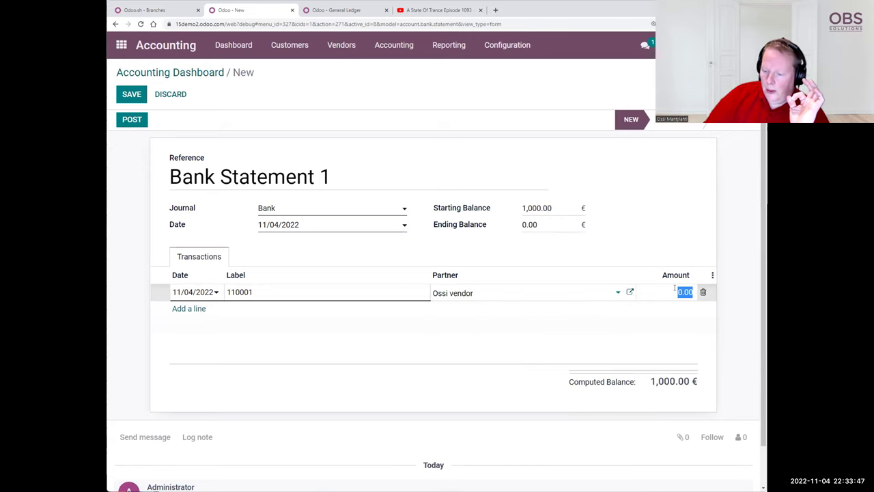
text(10)
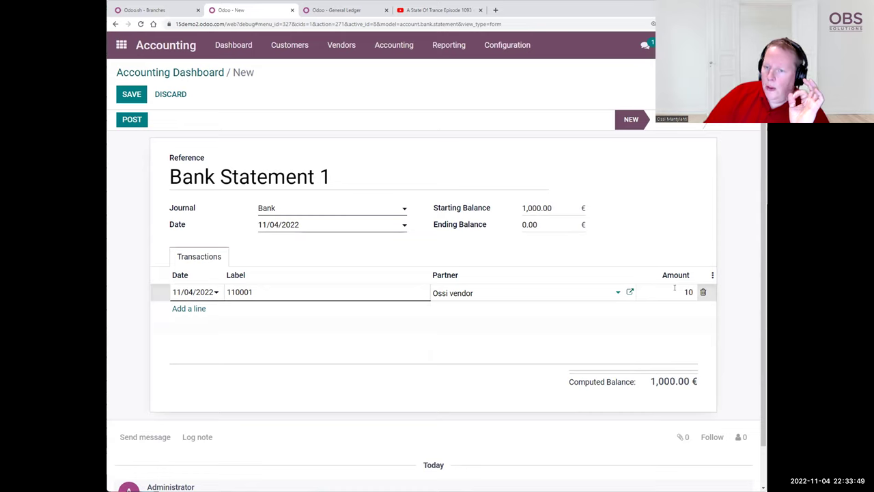
click(675, 288)
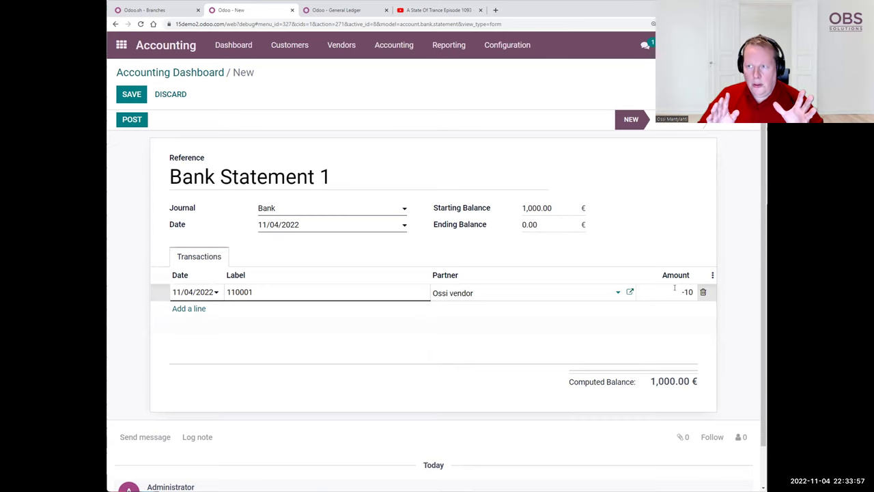
text(-)
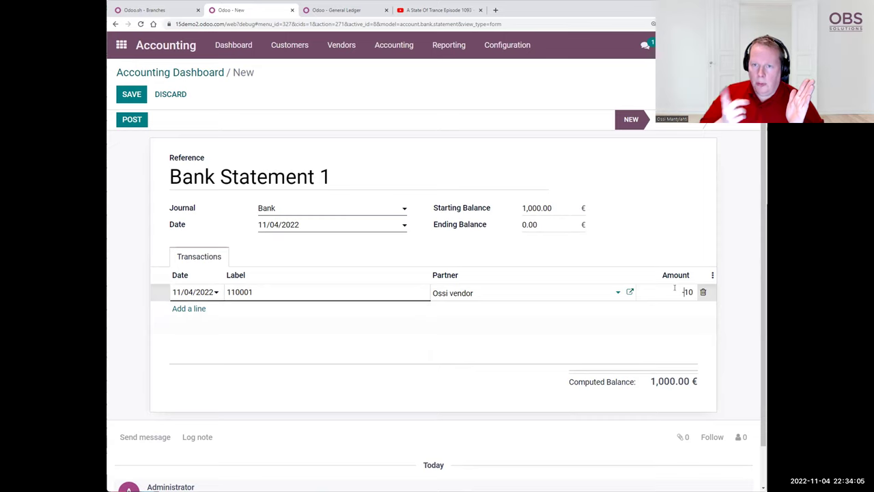
click(728, 234)
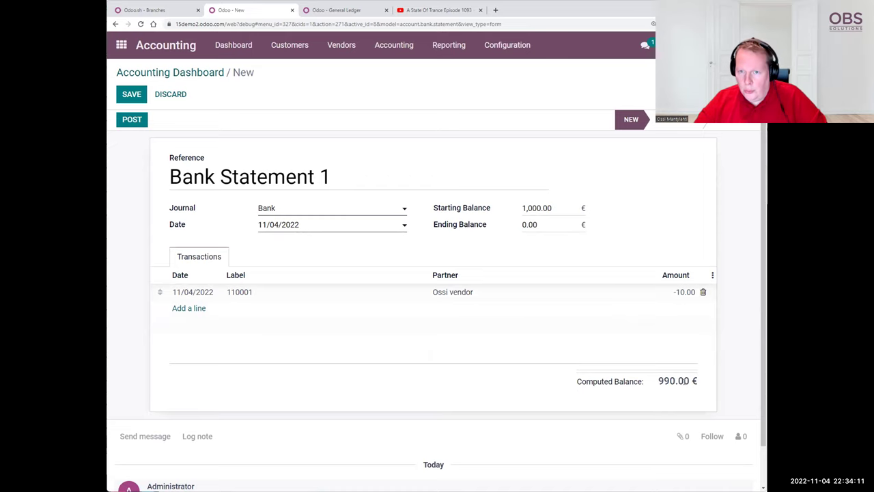
Set the statement's ending balance to 990, then save, post and reconcile the statement.
click(558, 224)
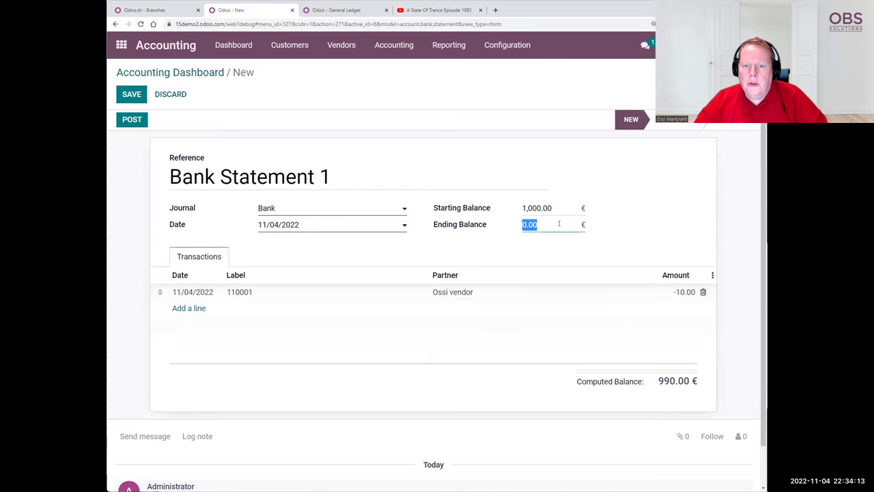
text(990)
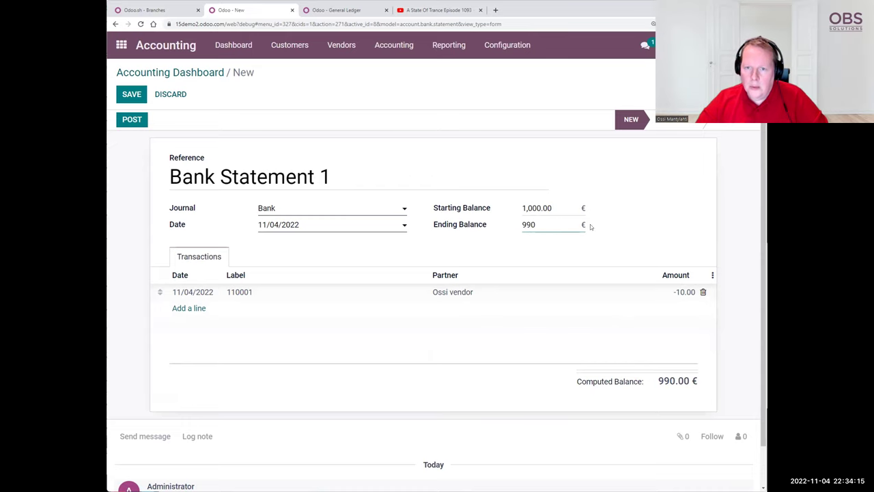
click(659, 219)
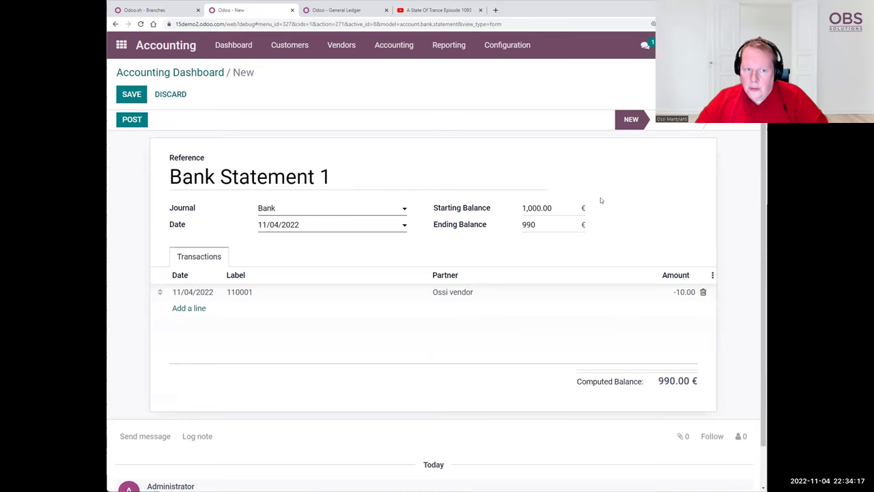
click(125, 97)
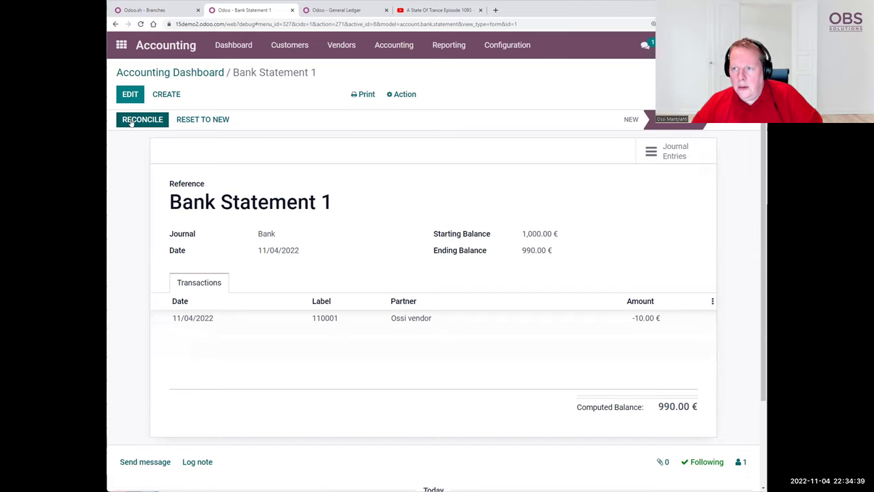
click(131, 122)
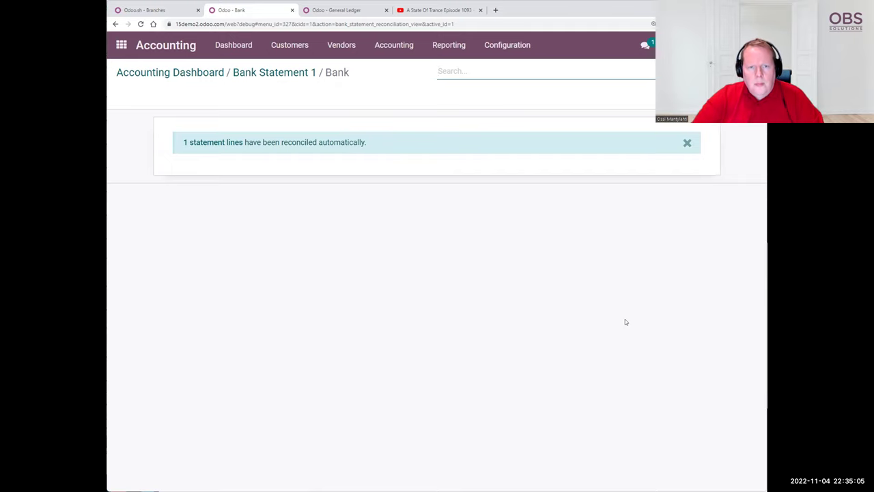
click(531, 114)
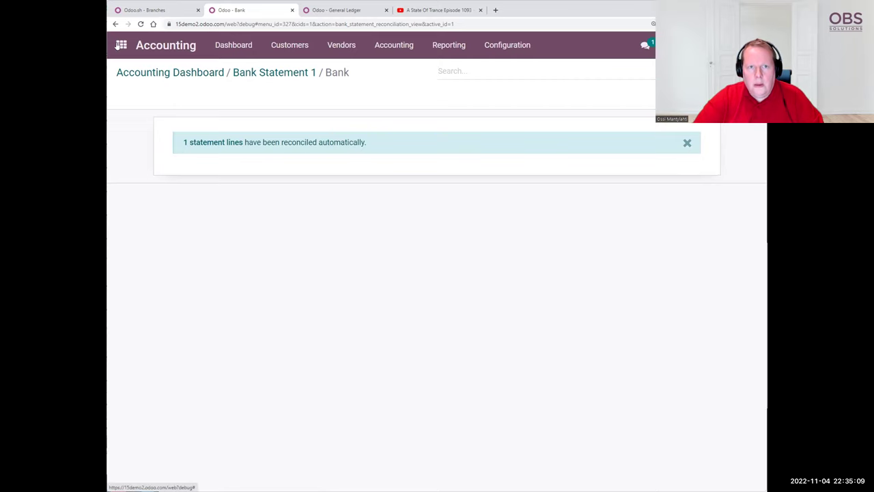
Reload the General Ledger, expand the 19214 Bank account and examine the reconciled payment entries and the Inventory value totals.
key(ctrl+Tab)
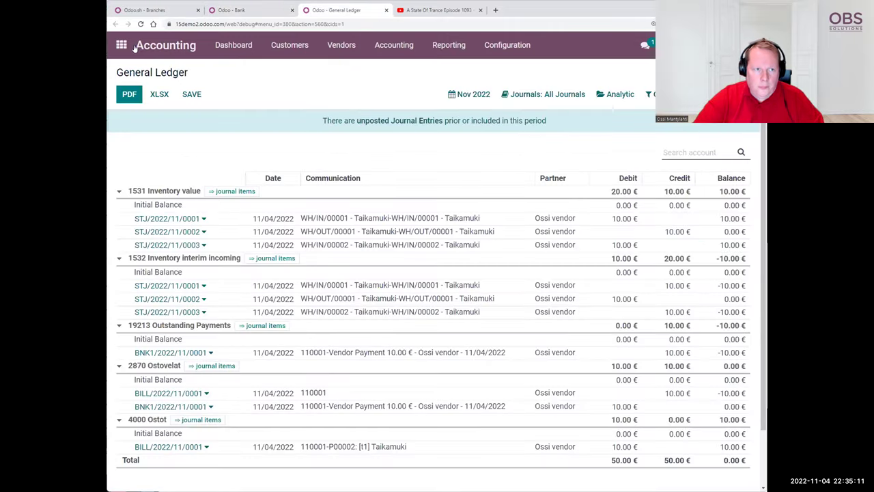
click(141, 24)
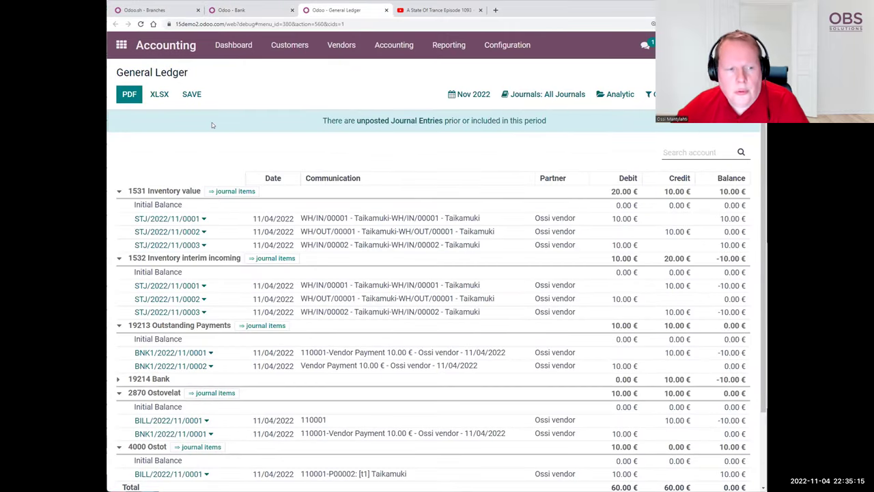
scroll(212, 125, down, 2)
click(120, 339)
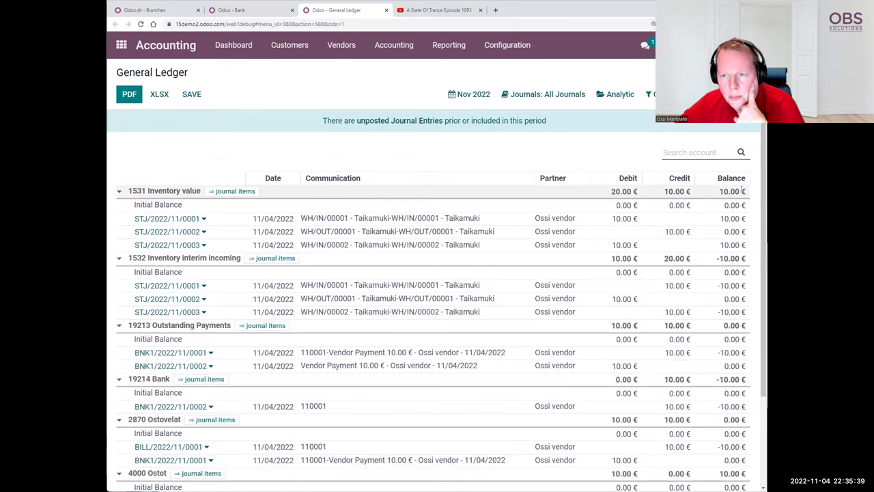
drag(743, 191, 610, 192)
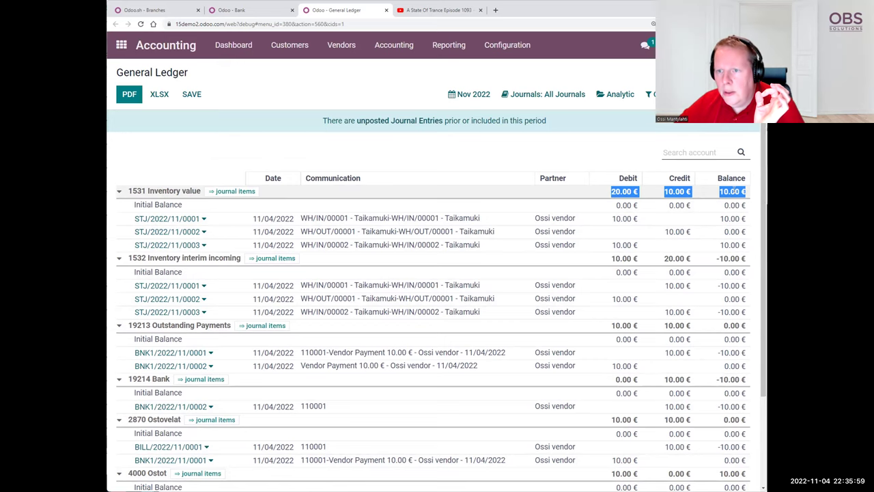
click(734, 190)
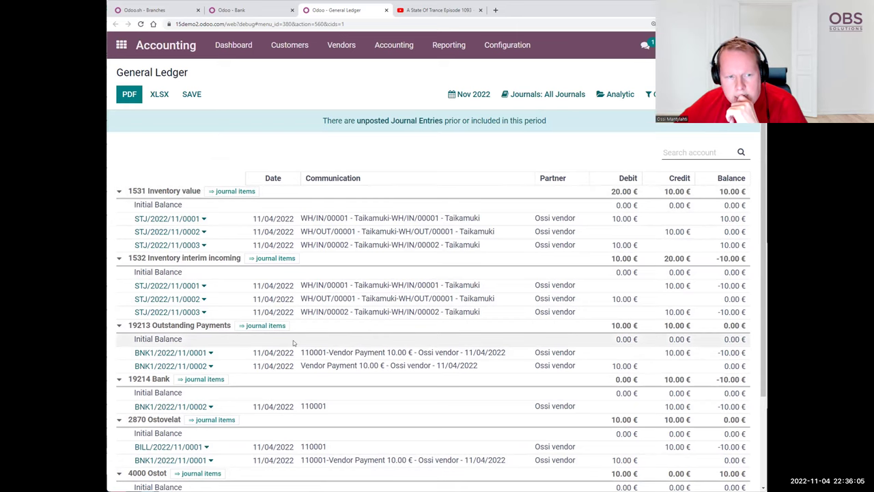
Open the Taikamuki product in Inventory to check its stock quantity and cost.
click(122, 47)
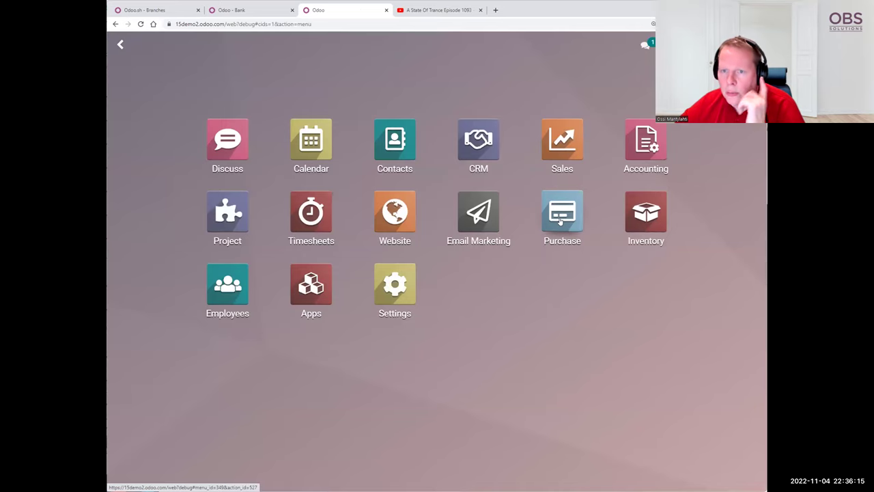
click(646, 213)
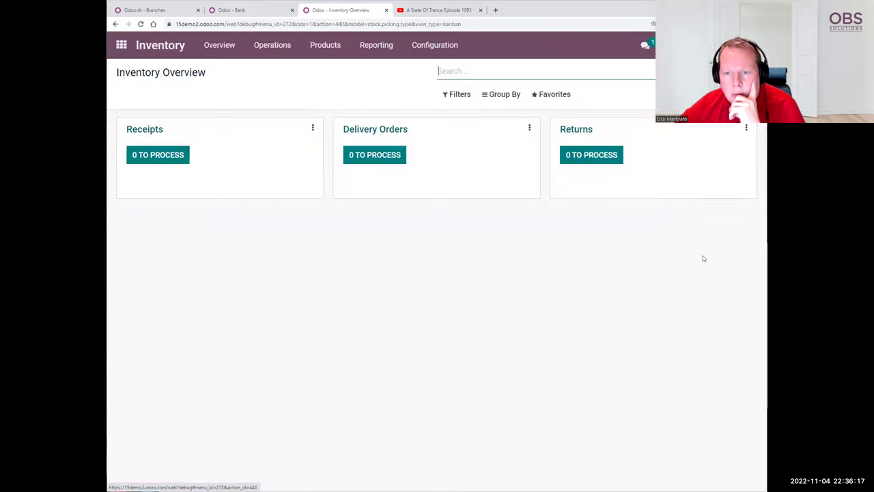
click(321, 45)
click(329, 69)
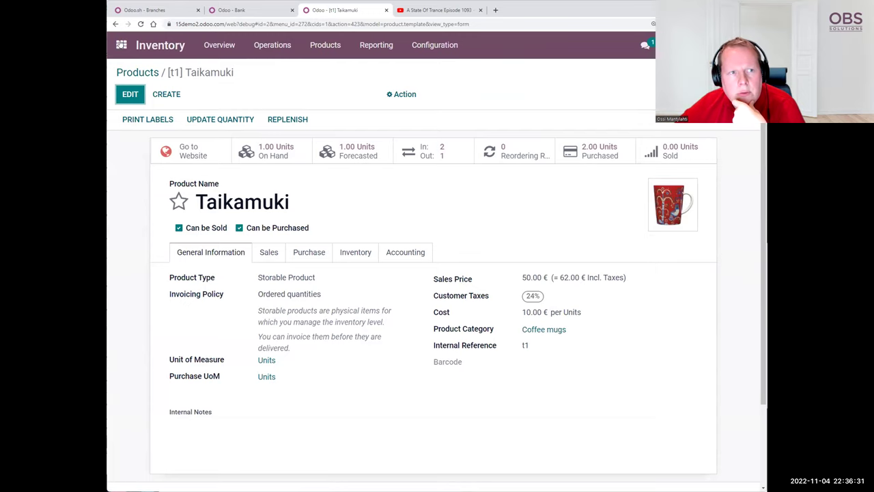
Create a new request for quotation in Purchase for the same vendor.
click(121, 45)
click(562, 204)
click(136, 96)
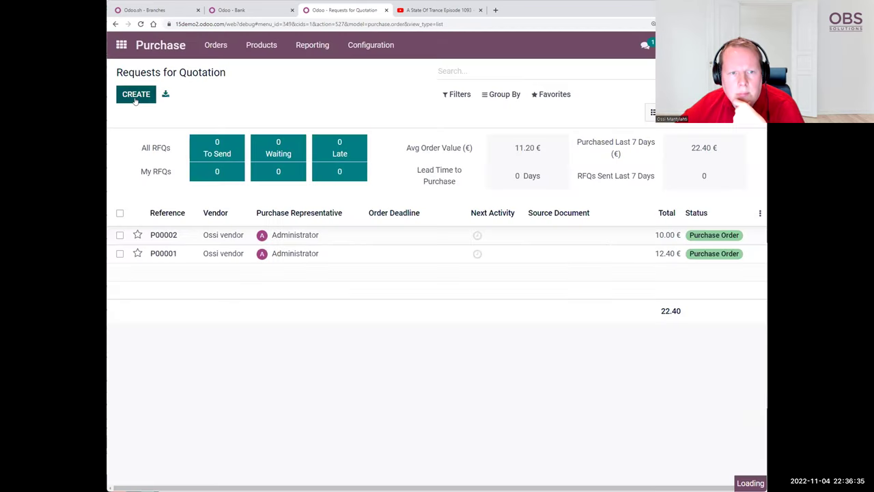
click(274, 210)
click(285, 225)
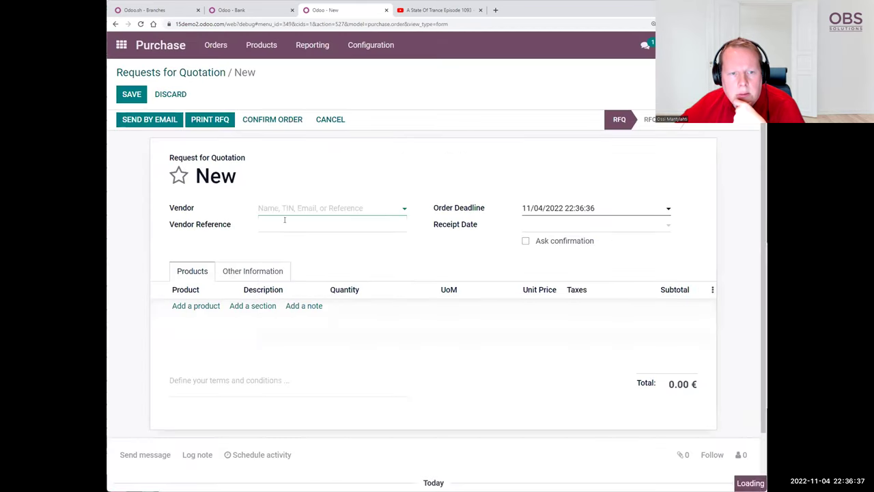
Add a product line for 2 units of [t1] Taikamuki at a unit price of 15, without the 24% tax.
click(216, 308)
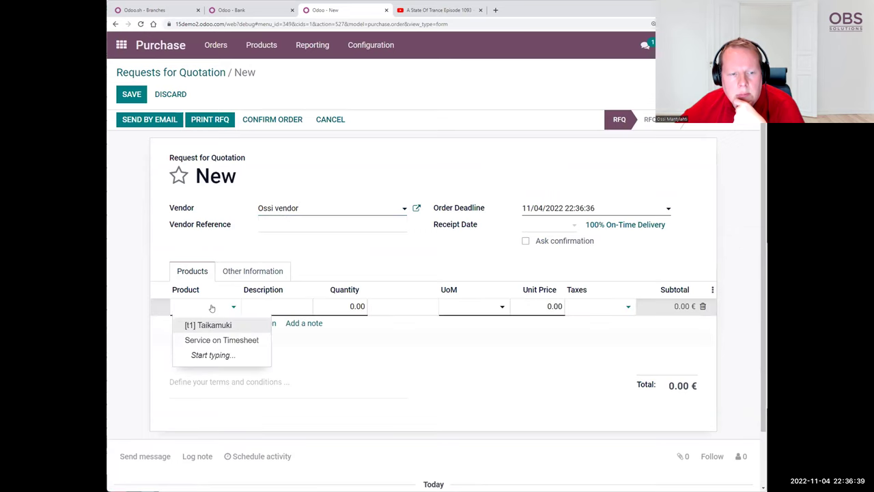
click(222, 329)
click(358, 306)
text(2)
click(530, 308)
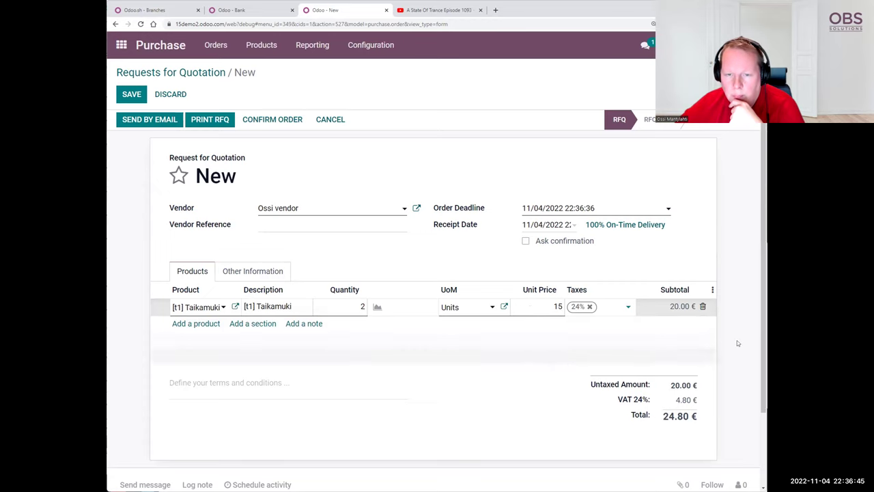
click(718, 274)
click(583, 307)
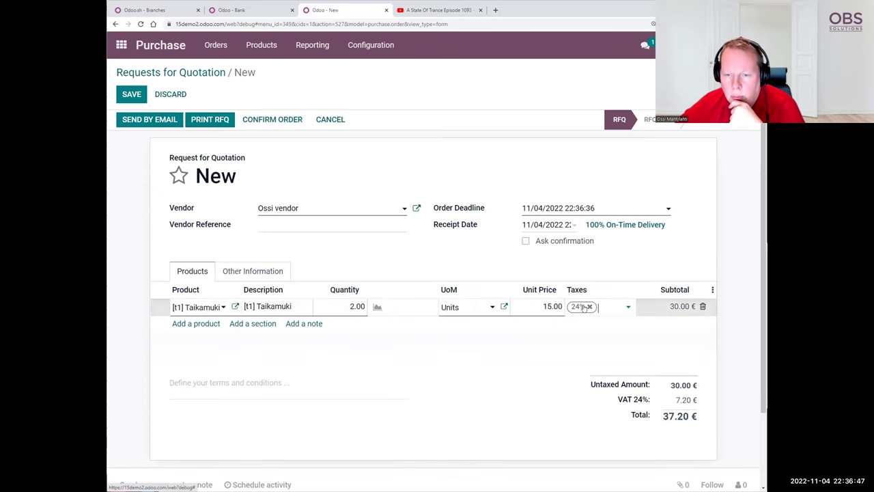
click(589, 307)
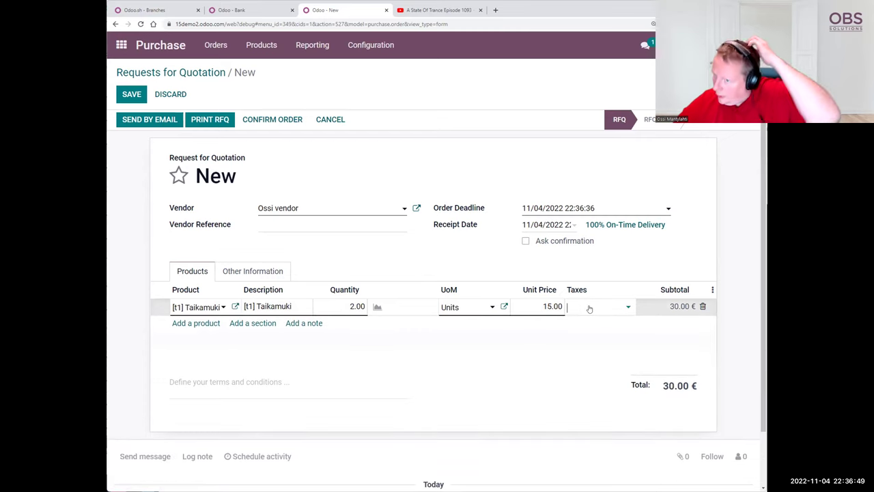
click(727, 199)
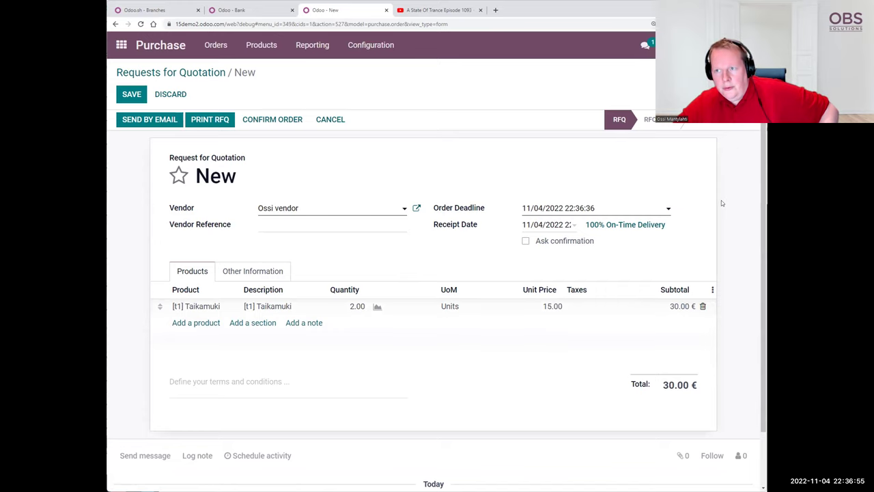
Confirm the purchase order and receive all ordered products through an immediate transfer.
click(256, 122)
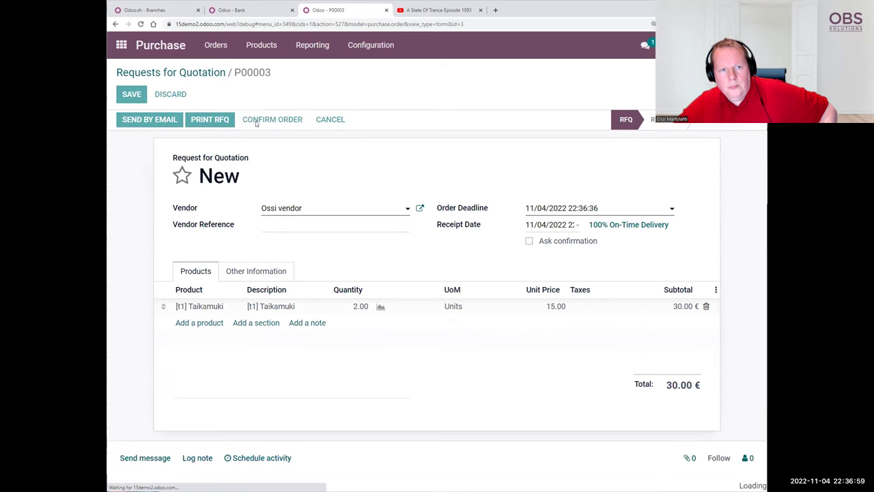
click(175, 120)
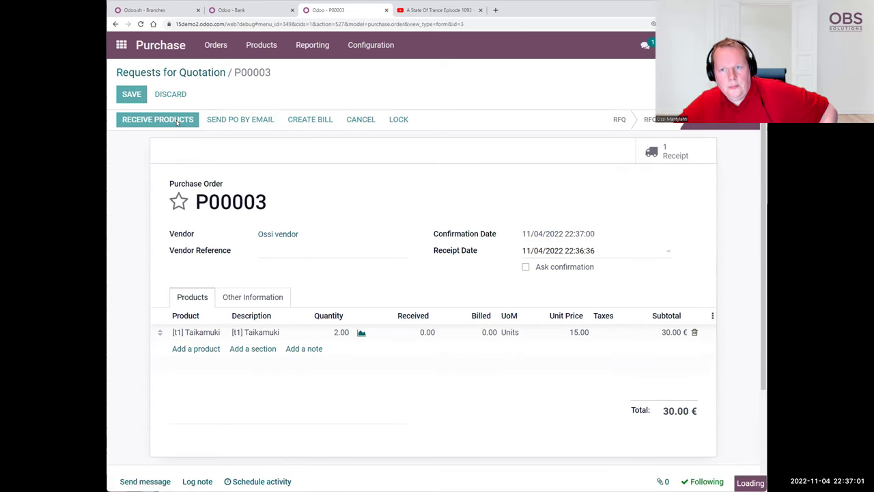
click(151, 120)
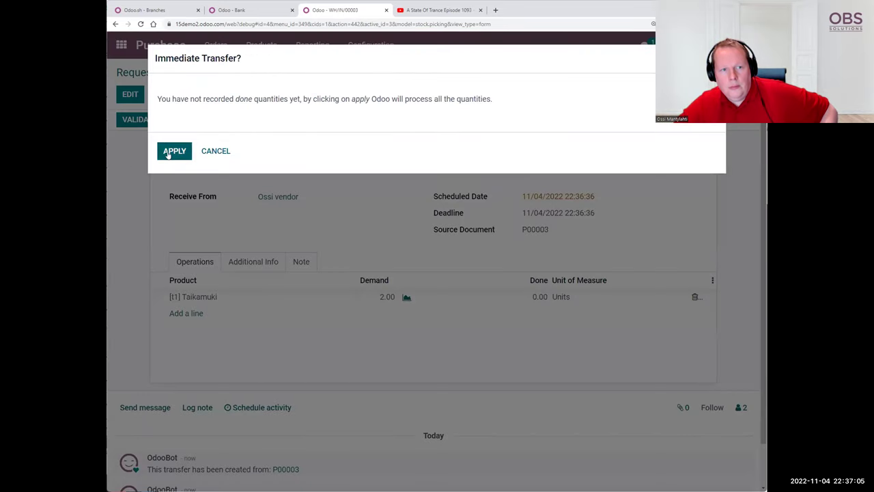
click(174, 151)
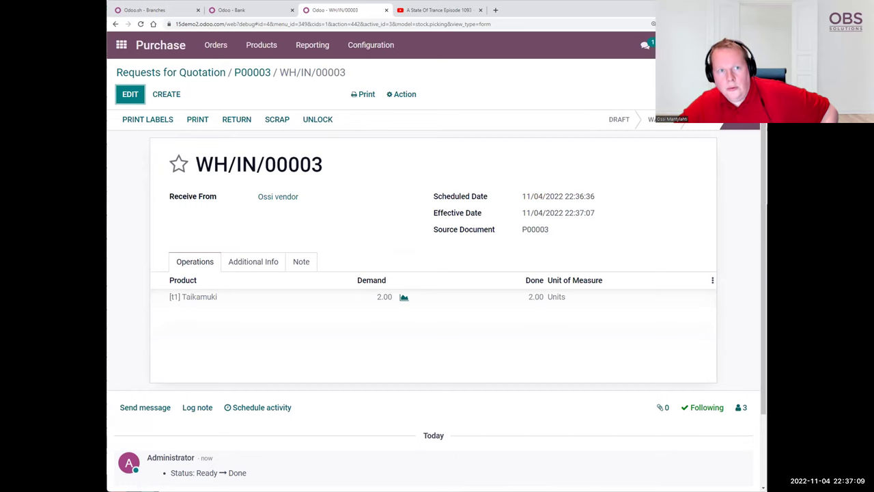
Open the General Ledger in Accounting and expand account 1531 Inventory value to examine its entries.
click(242, 10)
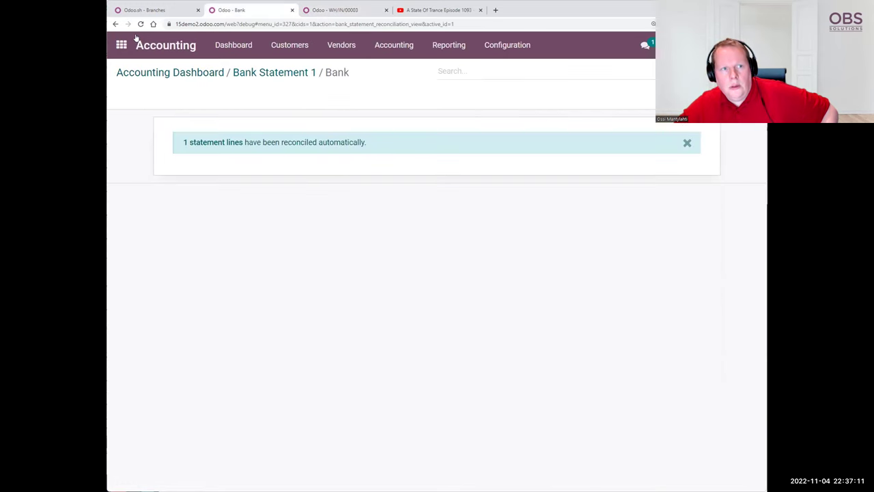
click(436, 45)
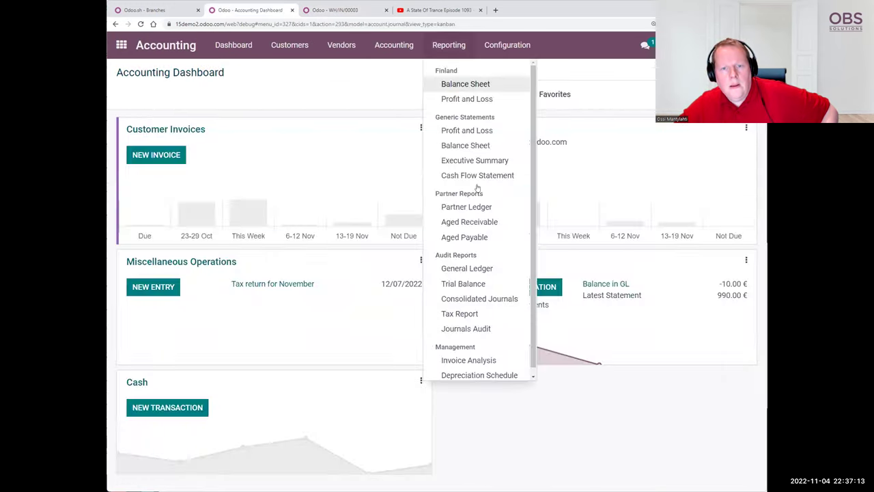
click(490, 269)
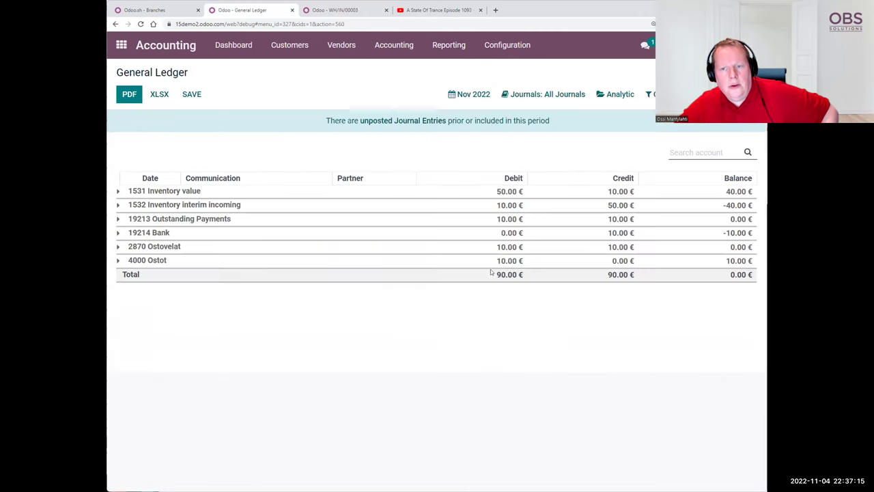
click(118, 195)
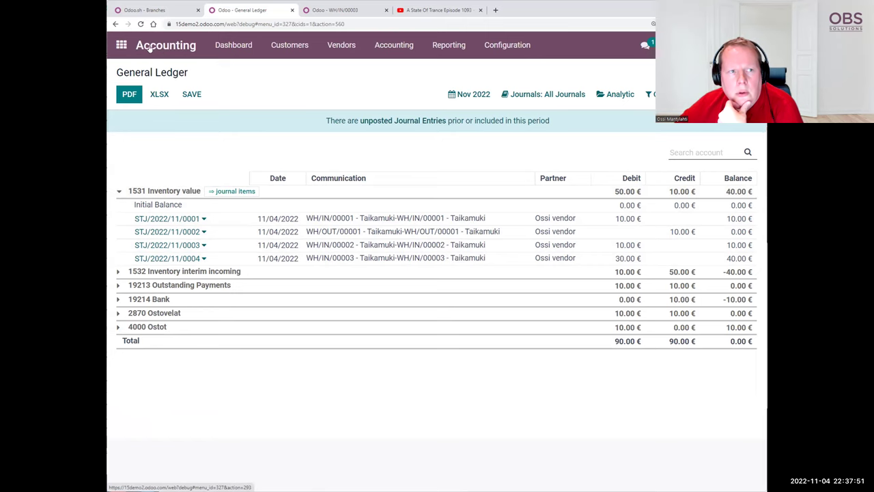
Create a vendor bill from purchase order P00003 and set its bill date to 11/04/2022.
click(328, 11)
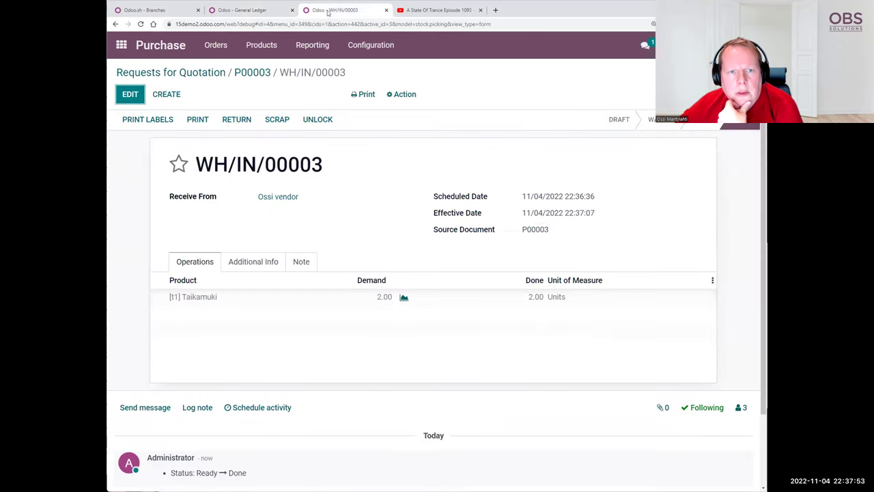
click(252, 75)
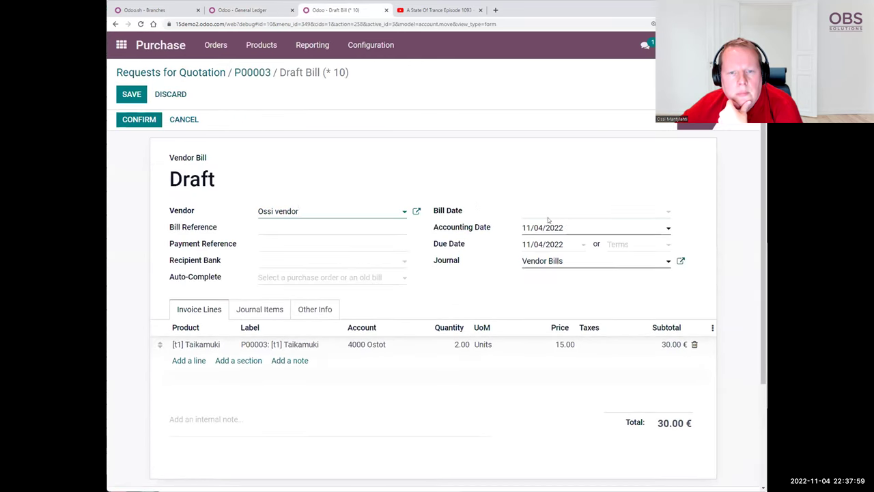
click(547, 217)
click(653, 270)
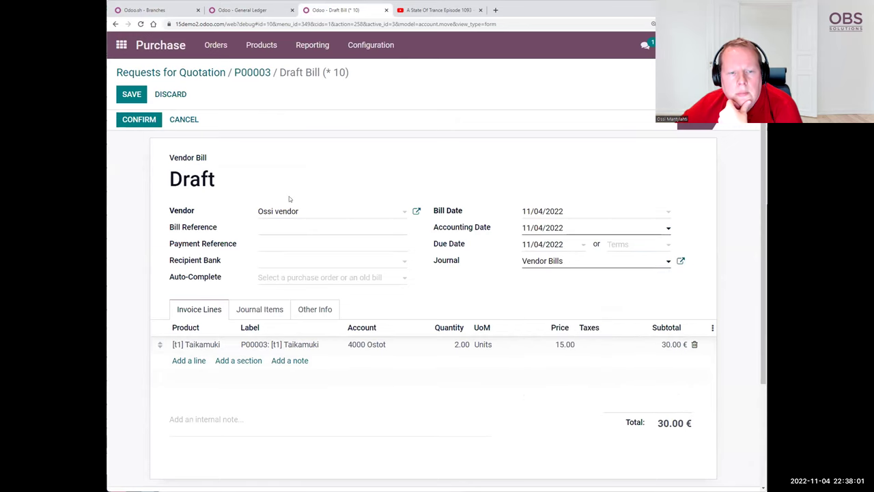
Confirm the vendor bill and register its 30.00 payment through the Bank journal.
click(131, 119)
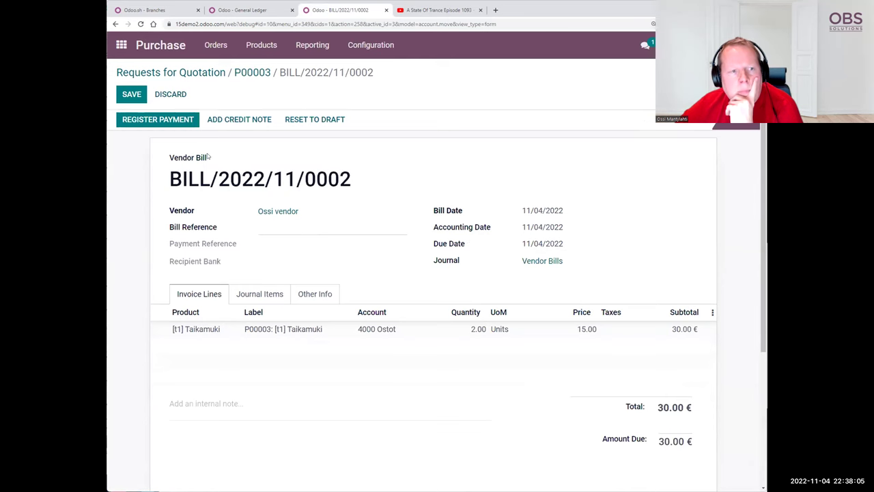
click(181, 119)
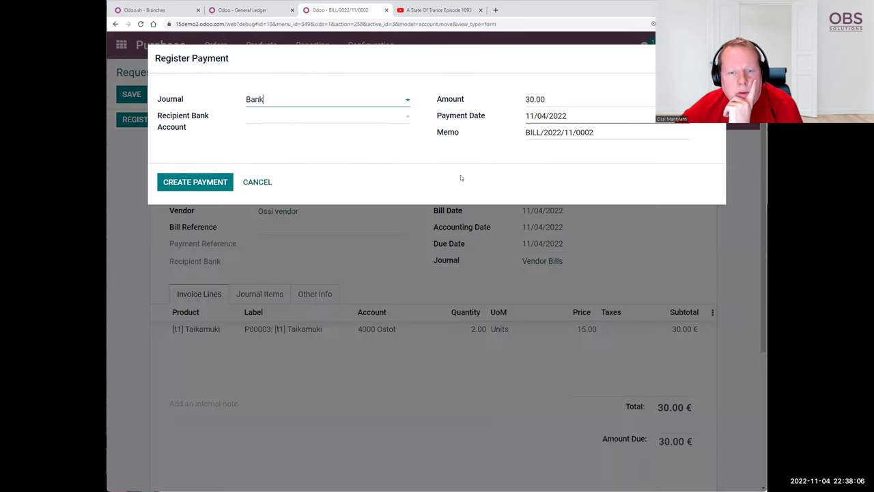
click(194, 183)
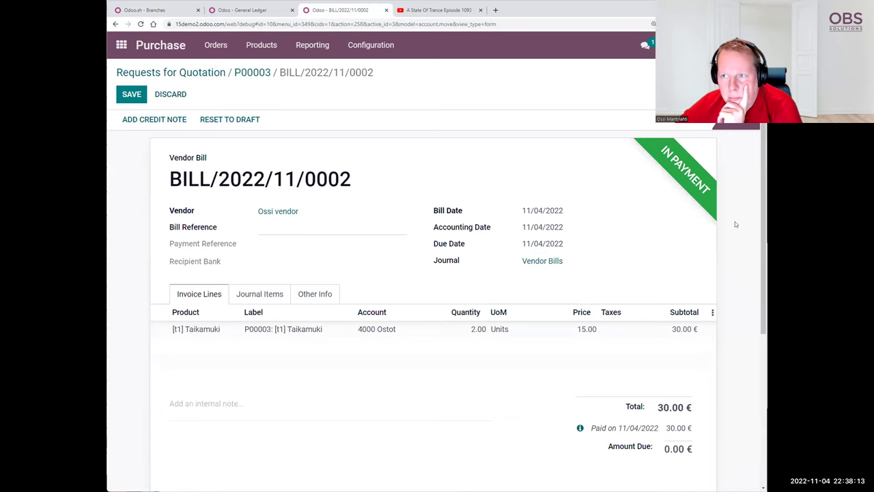
Open the vendor bill of purchase order P00002 to compare its payment status.
click(203, 73)
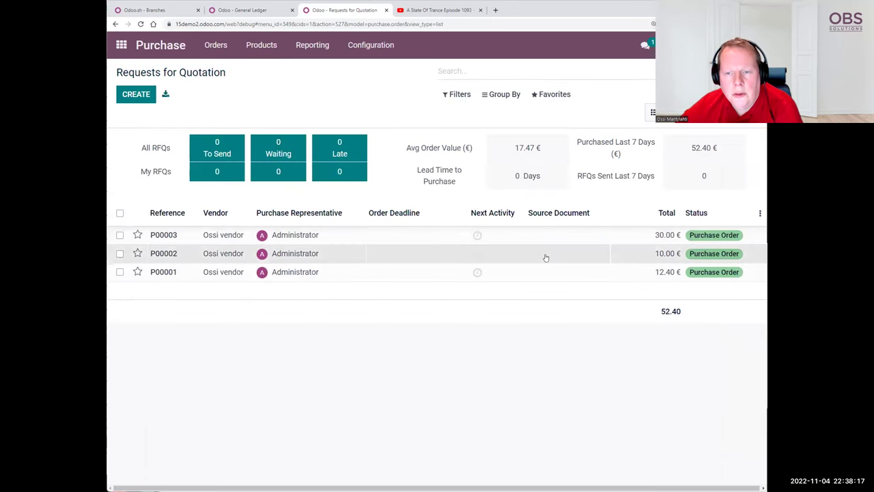
click(545, 256)
click(603, 153)
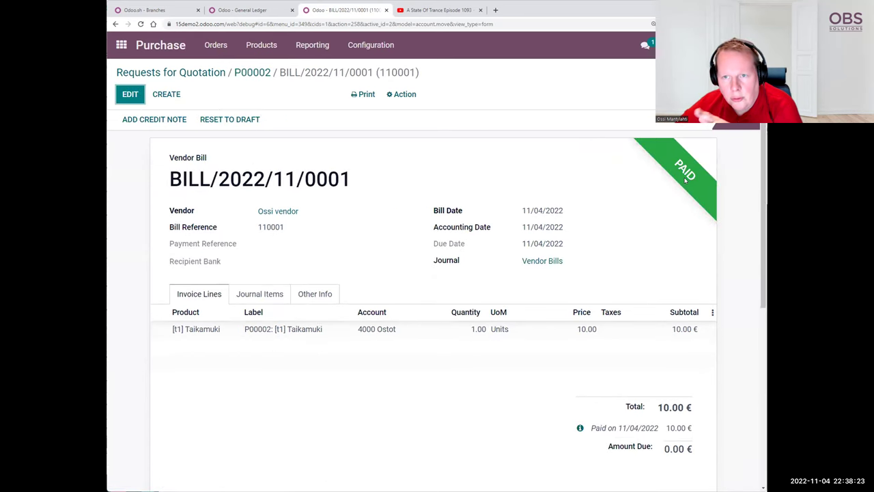
Create a new statement for the Bank journal in Accounting with the reference Bank Statement 2.
click(120, 44)
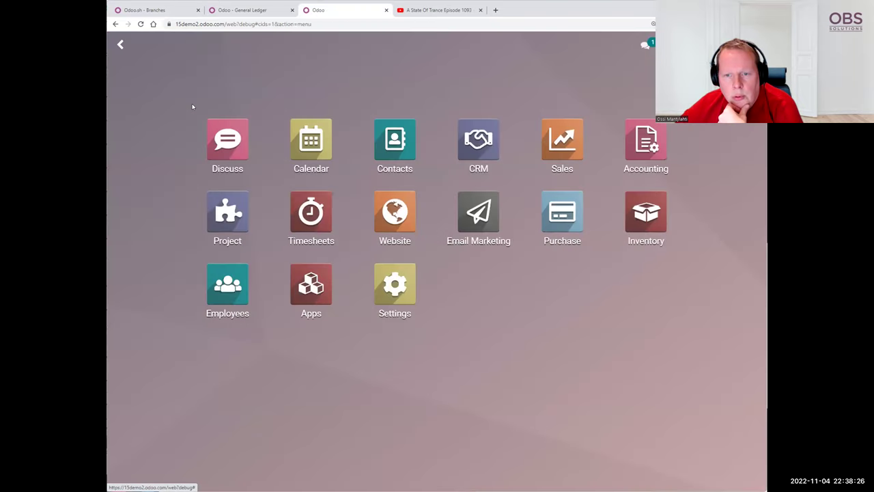
click(635, 141)
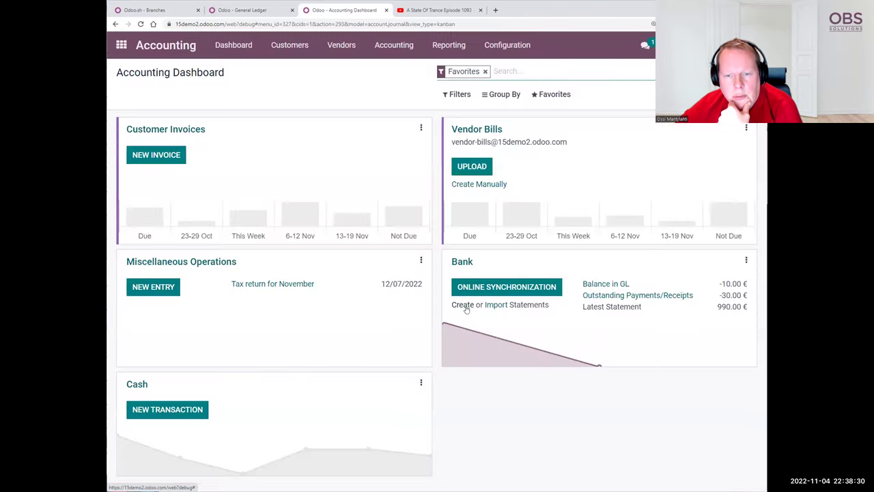
click(464, 305)
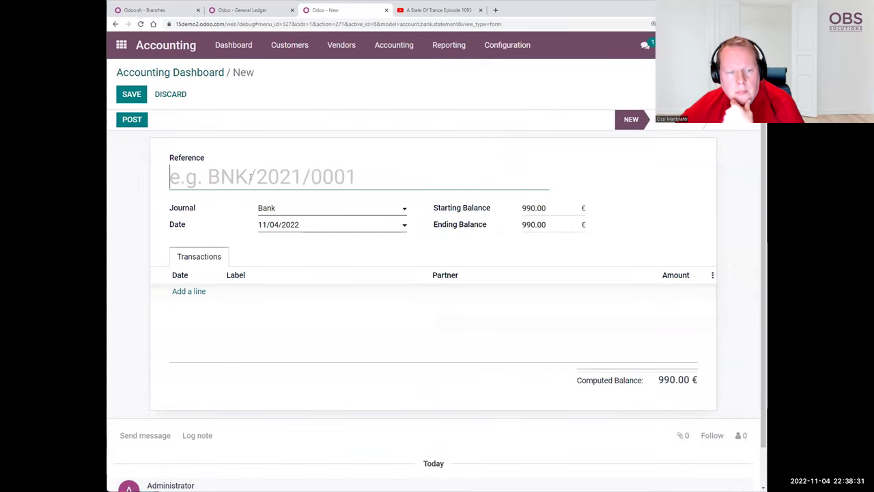
text(Bank Statement 2)
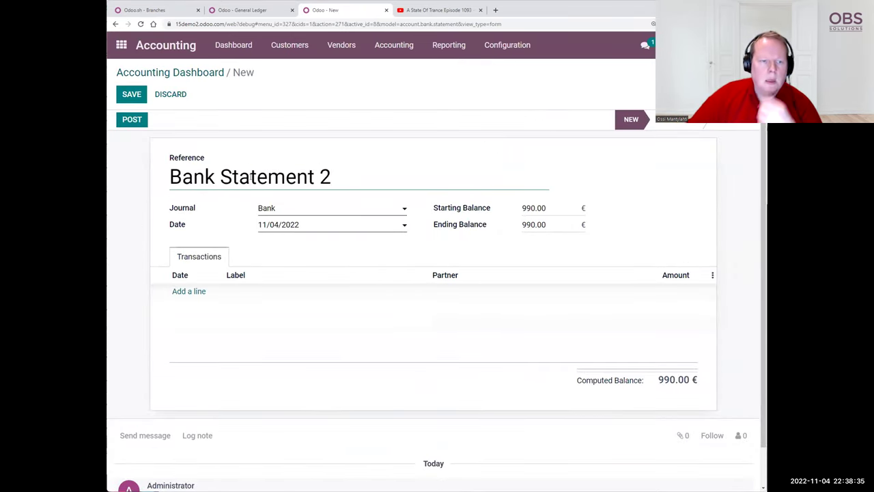
Add a transaction line to the statement with the label "More mugs!" and an amount of -30.
click(188, 291)
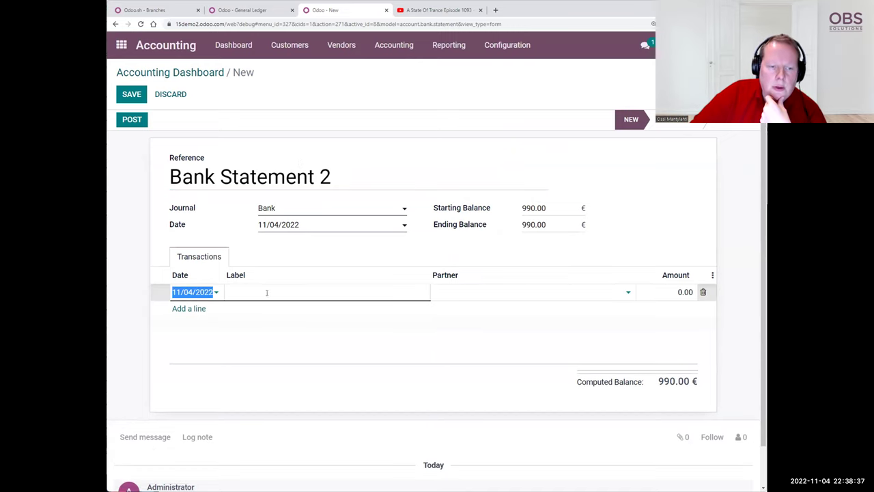
click(674, 292)
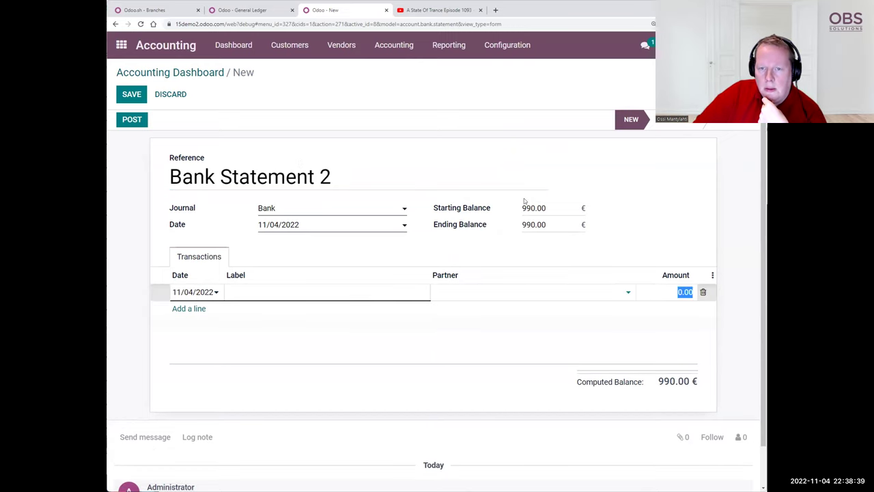
text(-30)
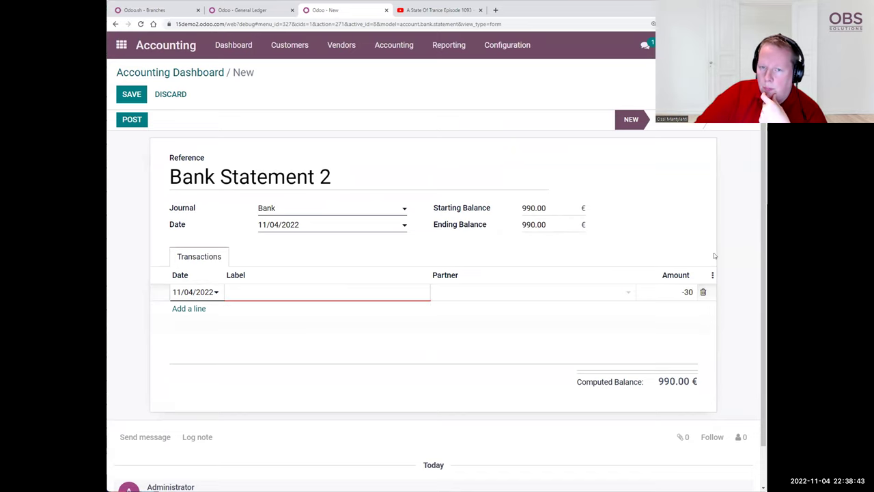
click(357, 296)
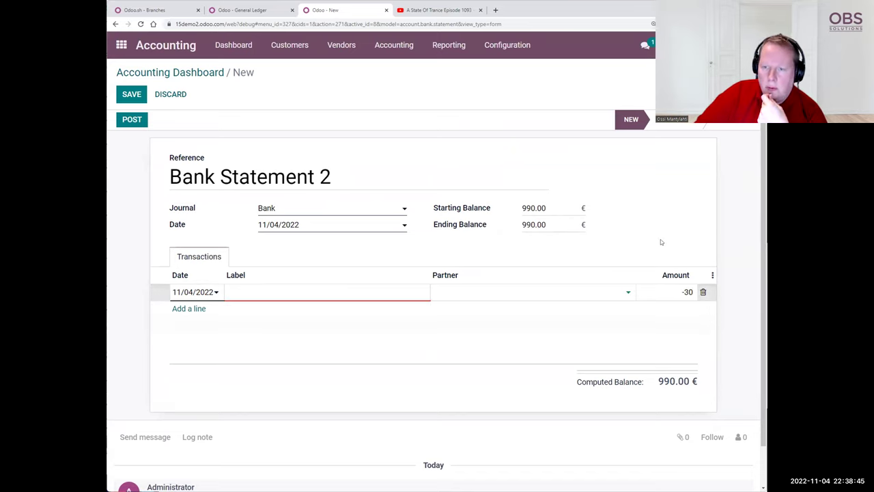
text(More mugs!)
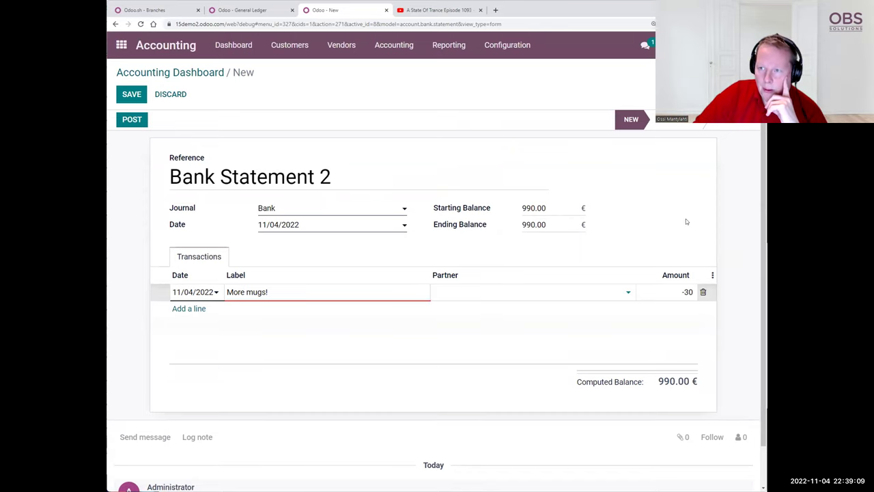
Set the statement's ending balance to 960.00, then save and post the statement.
click(528, 224)
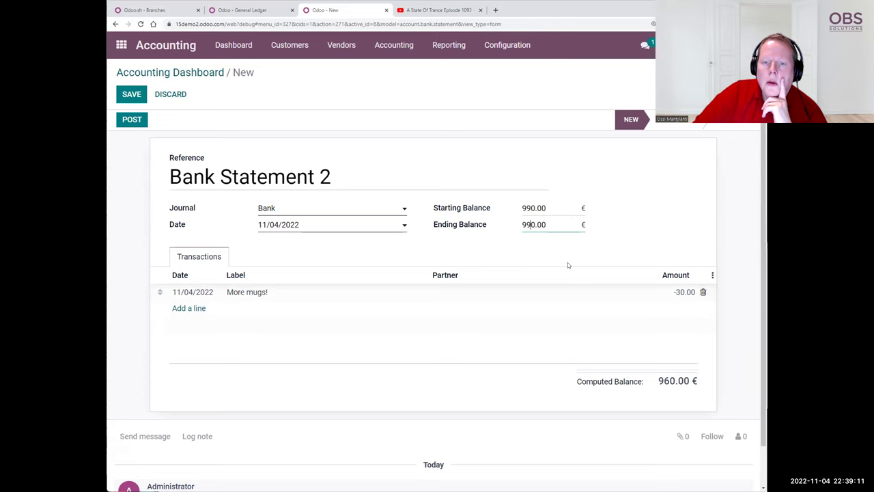
key(BackSpace)
text(6)
click(719, 241)
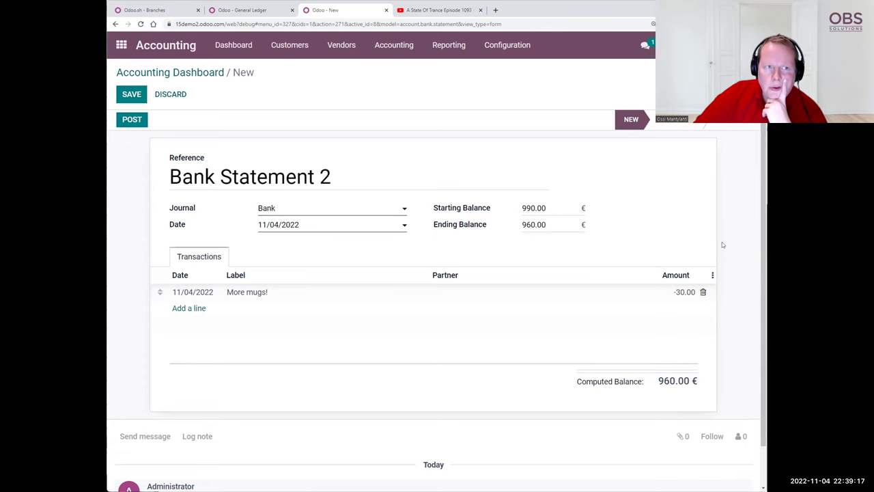
click(127, 96)
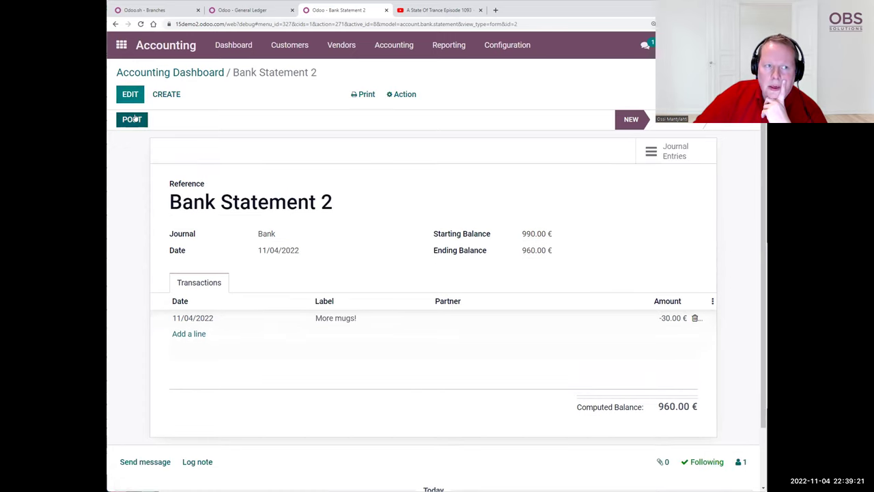
click(132, 120)
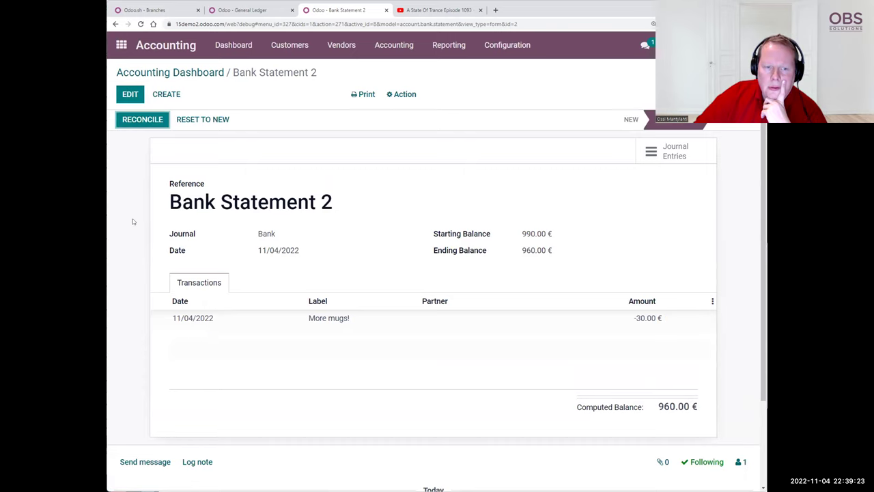
Reconcile the "More mugs!" line with the outstanding vendor payment for BILL/2022/11/0002, validate the match and close the statement.
click(143, 120)
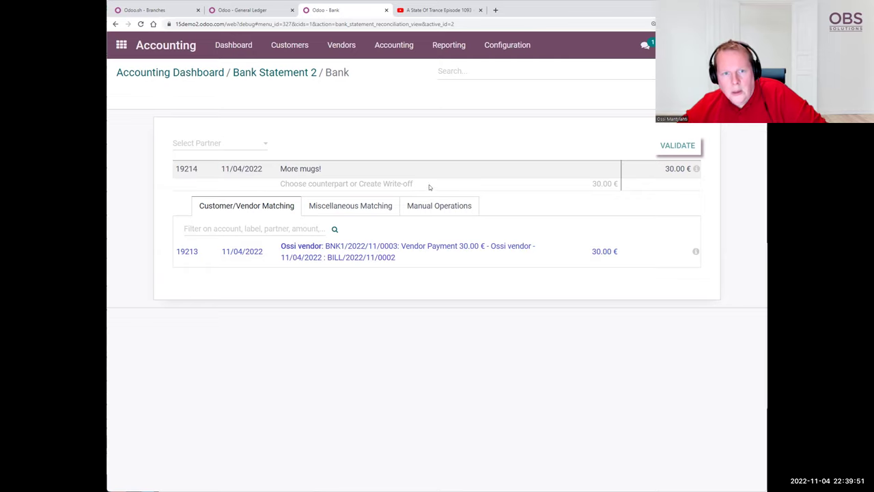
click(368, 205)
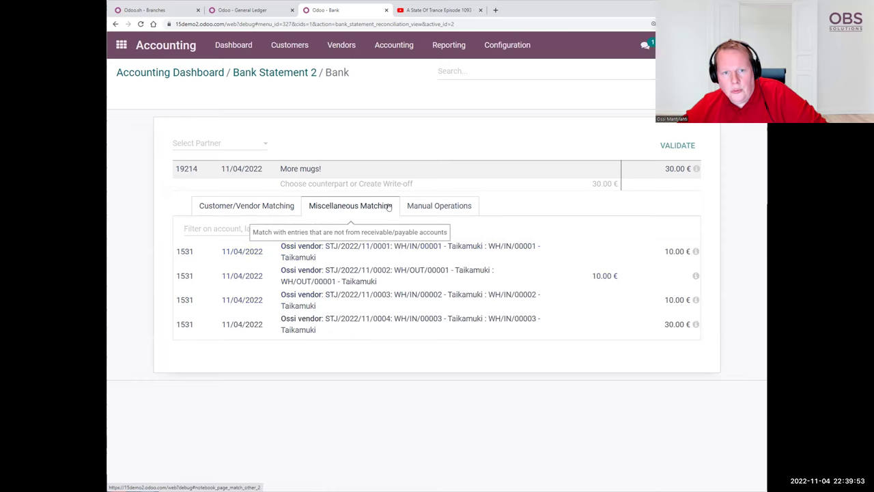
click(438, 204)
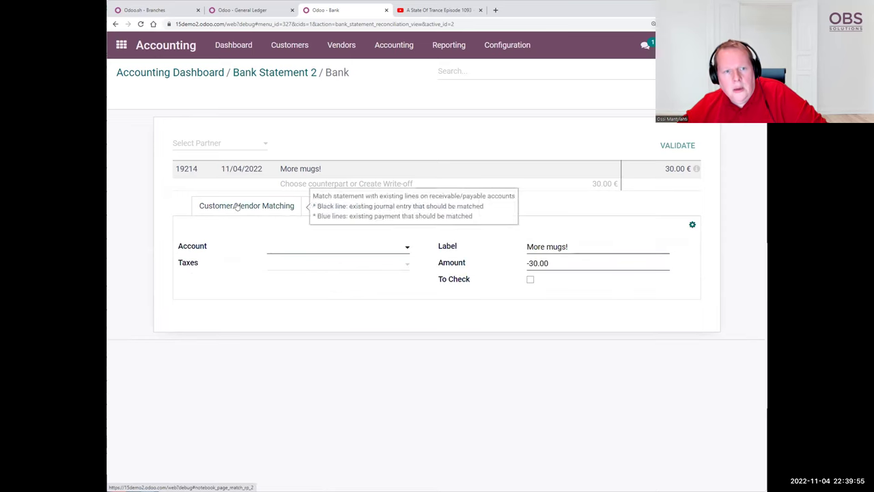
click(284, 213)
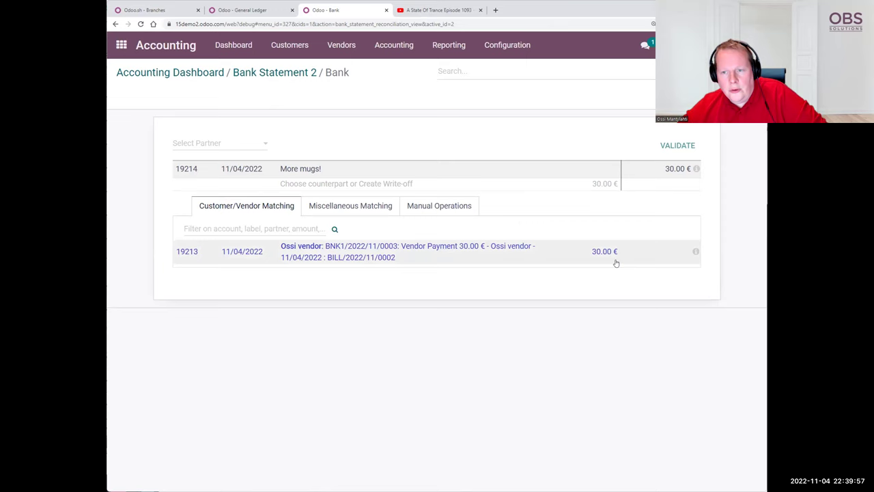
mouse_move(696, 256)
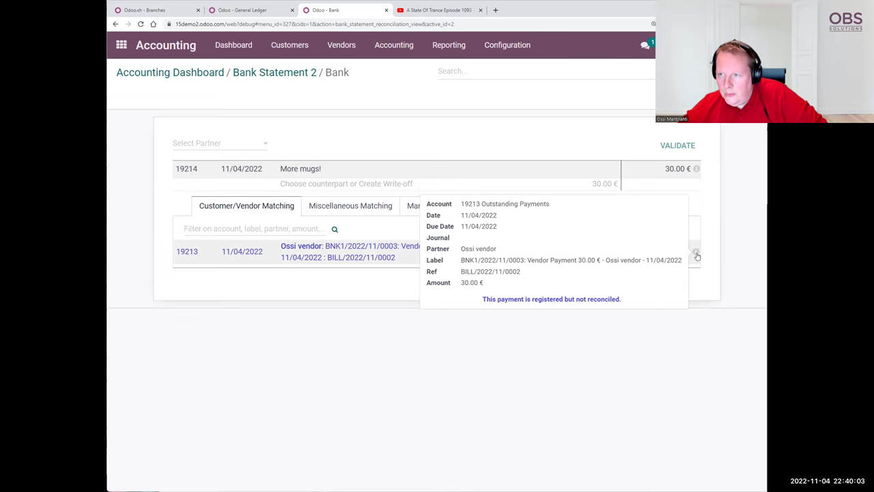
click(674, 248)
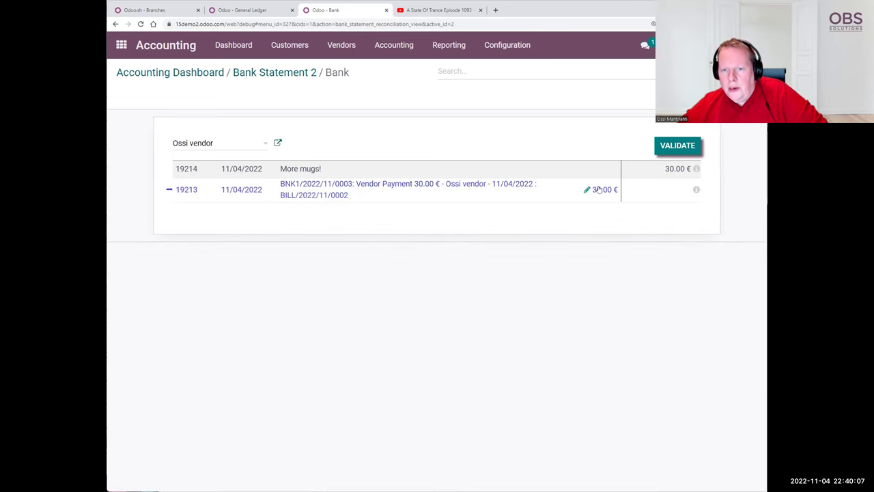
click(686, 145)
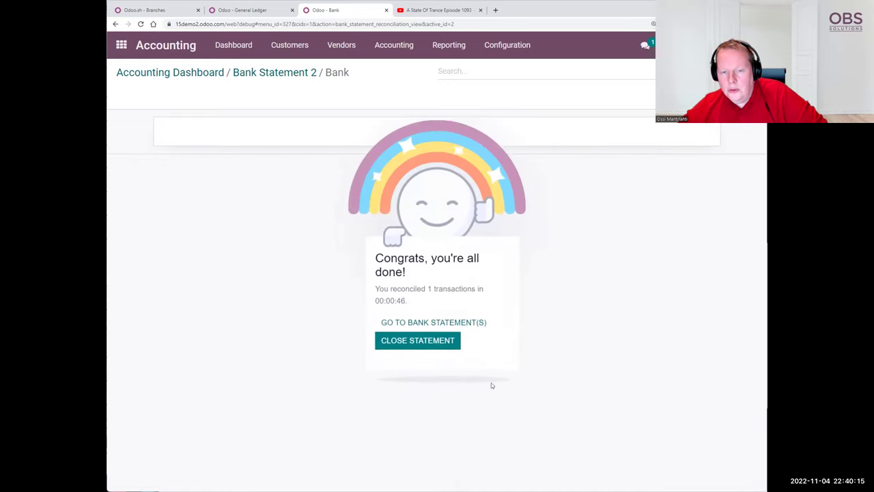
click(419, 341)
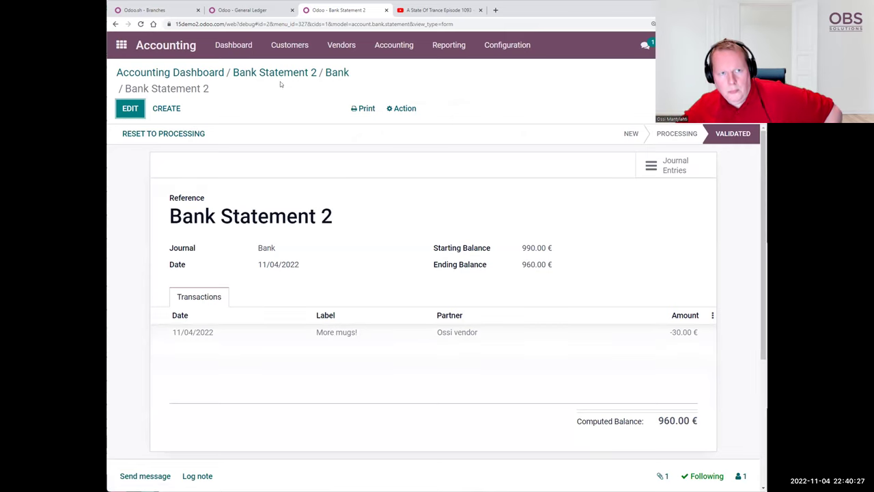
Return to the General Ledger and reload it to examine the account balances after the reconciliation.
click(230, 12)
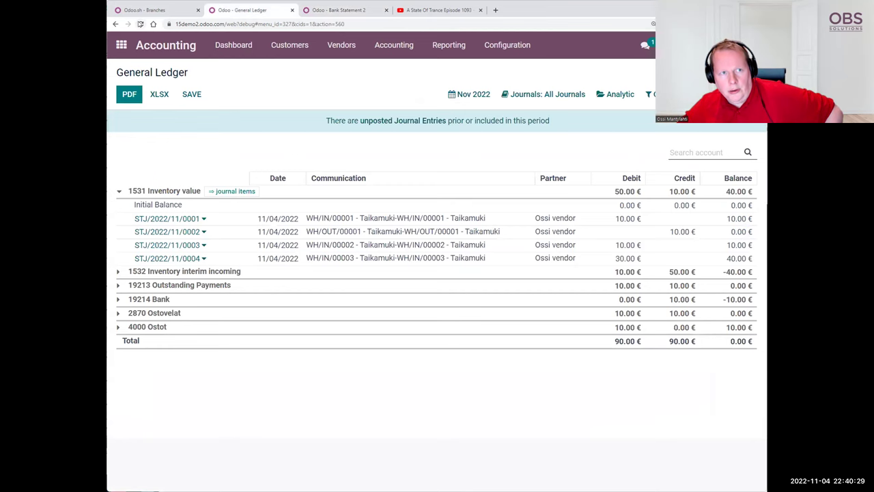
click(140, 24)
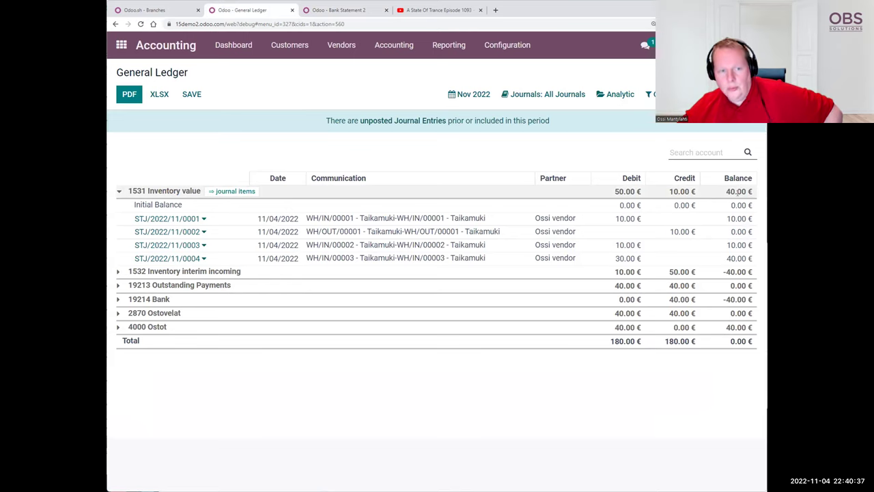
Expand the inventory interim incoming, outstanding payments, bank, 2870 Ostovelat and 4000 Ostot accounts to examine their journal entries.
click(118, 272)
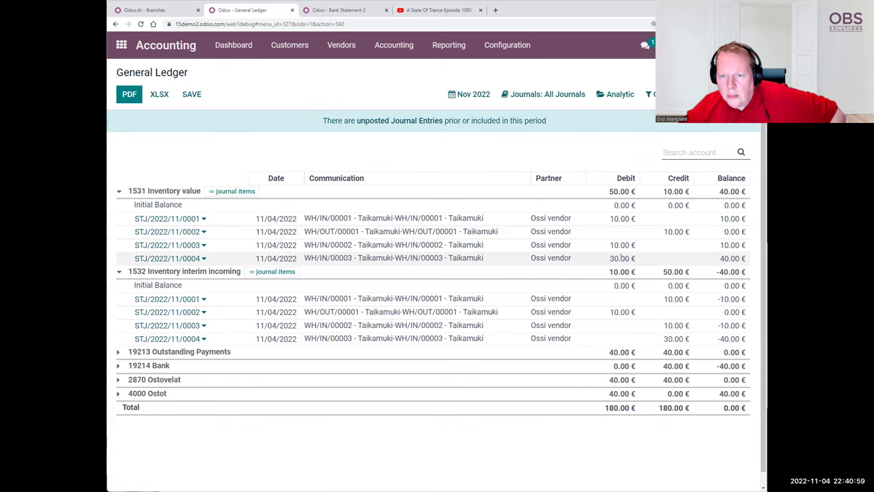
click(135, 352)
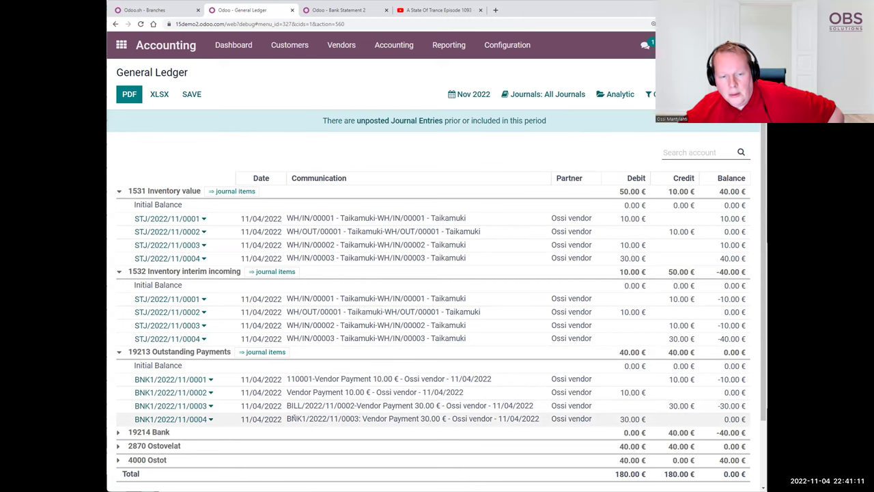
scroll(291, 419, down, 1)
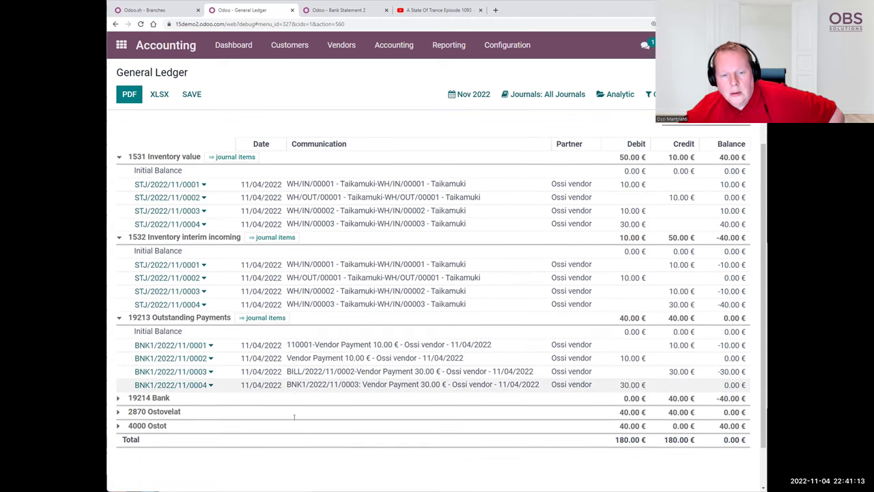
click(119, 393)
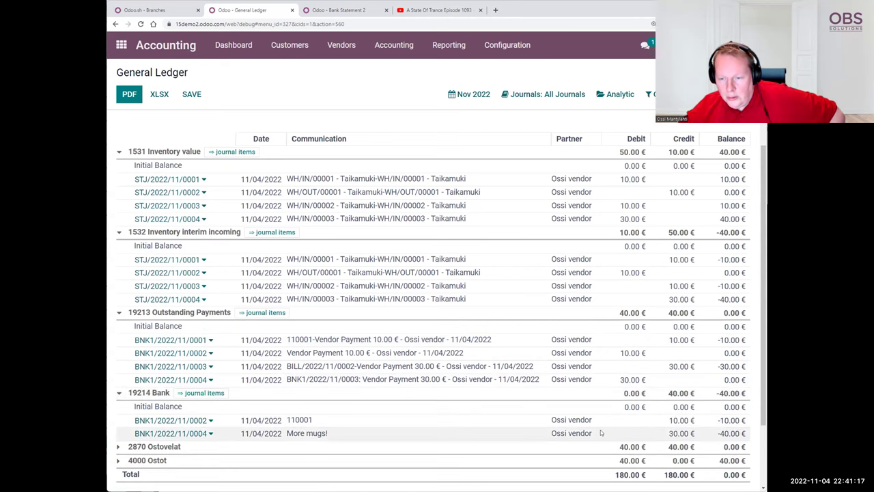
scroll(600, 428, down, 1)
click(423, 407)
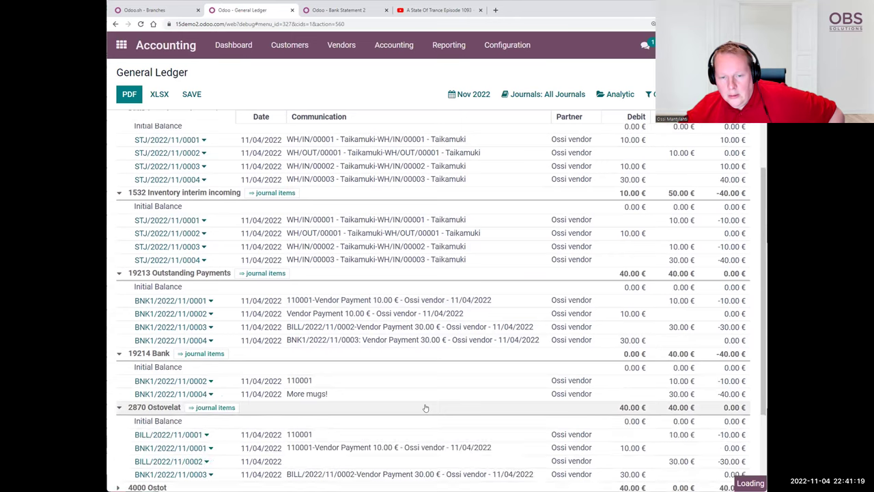
scroll(589, 389, down, 3)
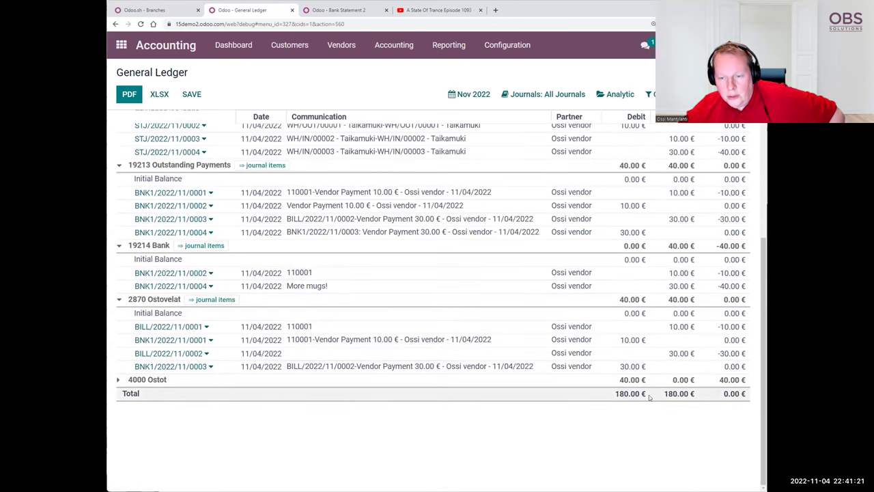
click(418, 385)
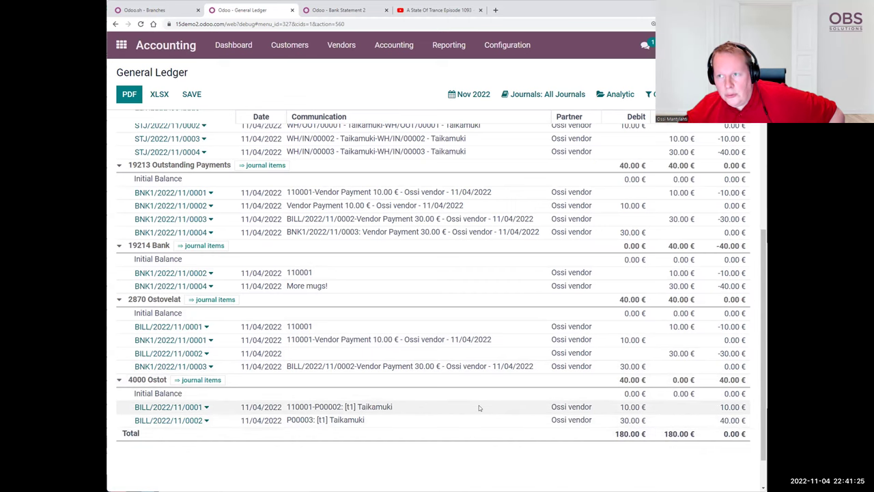
scroll(498, 443, up, 5)
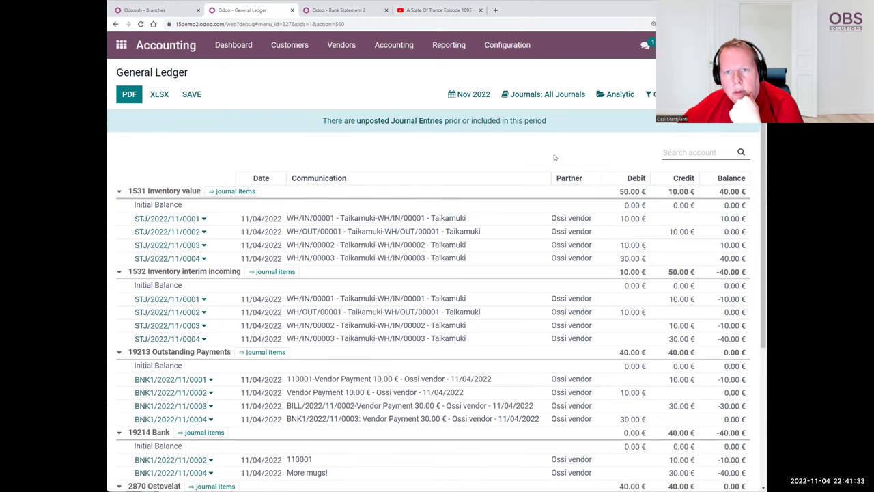
Create a new sales quotation for the client contact with one unit of the [t1] Taikamuki product.
click(121, 46)
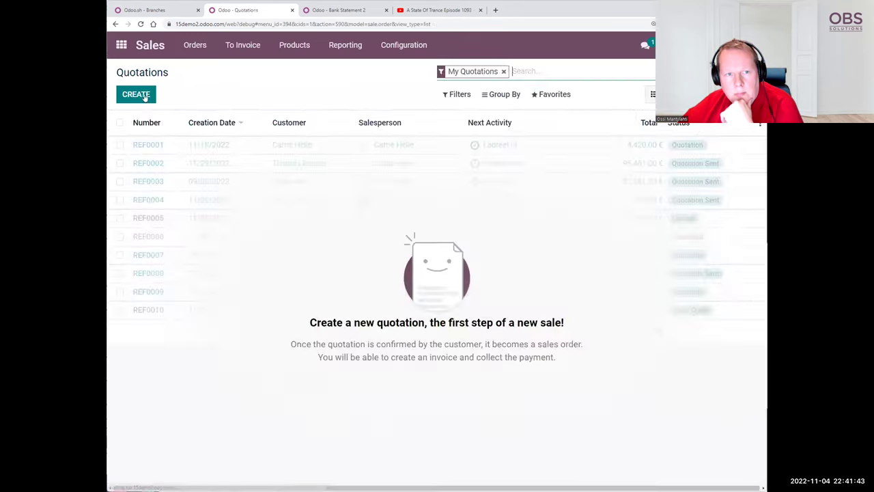
click(136, 95)
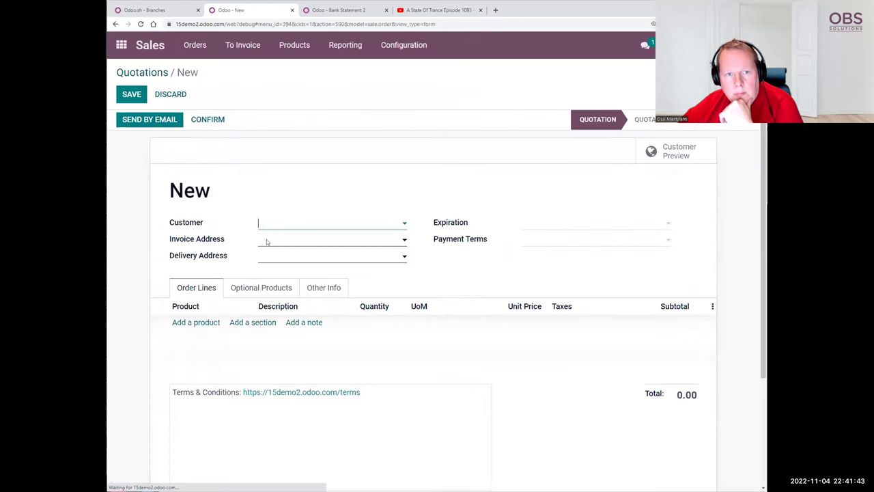
click(276, 225)
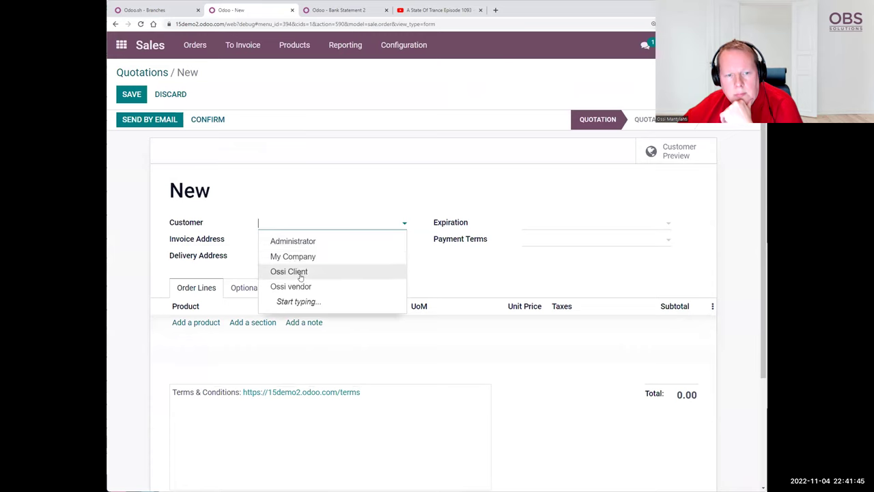
click(297, 271)
click(199, 322)
click(211, 338)
Set the order line's unit price to 200.00, remove its 24% tax and confirm the quotation.
click(532, 325)
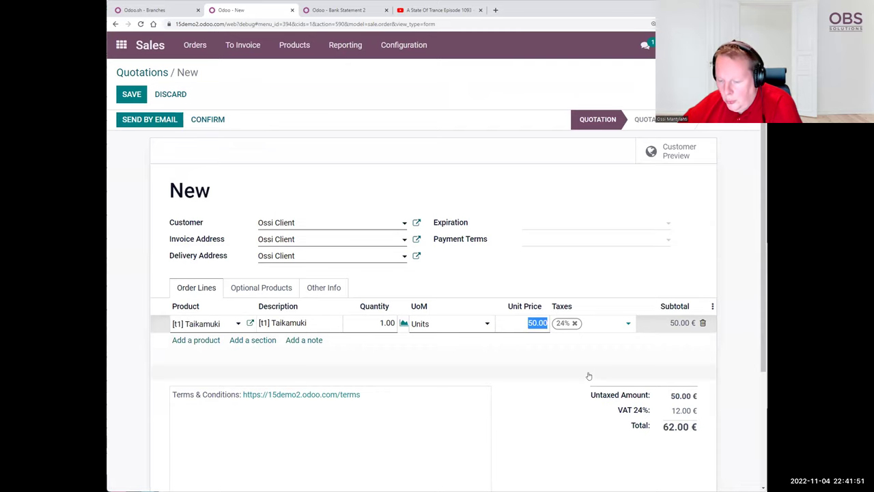
click(574, 324)
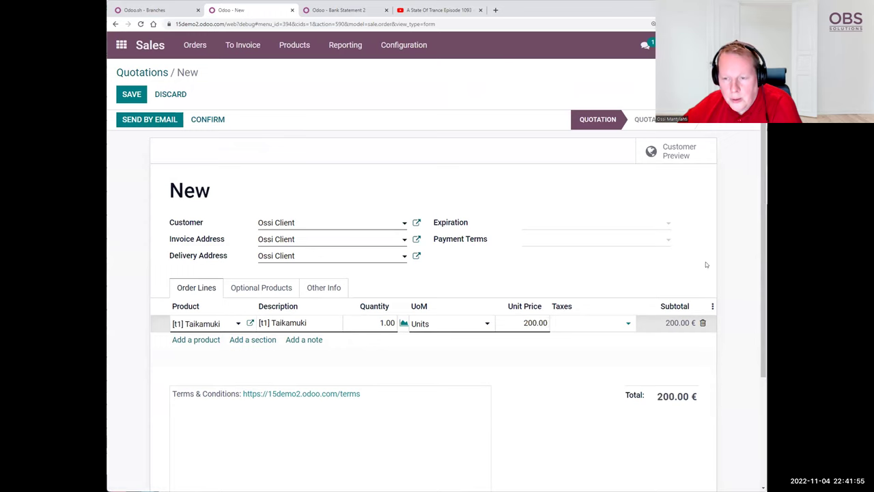
click(198, 119)
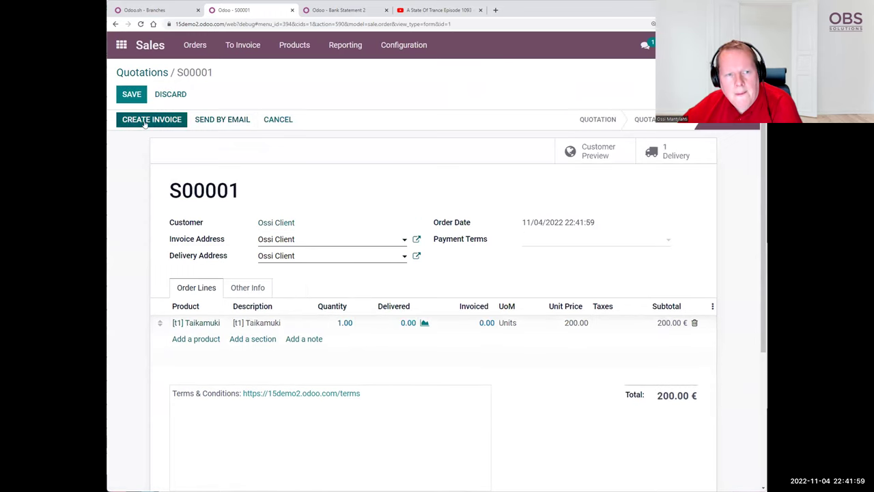
Open the sales order's delivery, and load the General Ledger in the bank statement's browser tab to examine the balances before shipping.
click(673, 155)
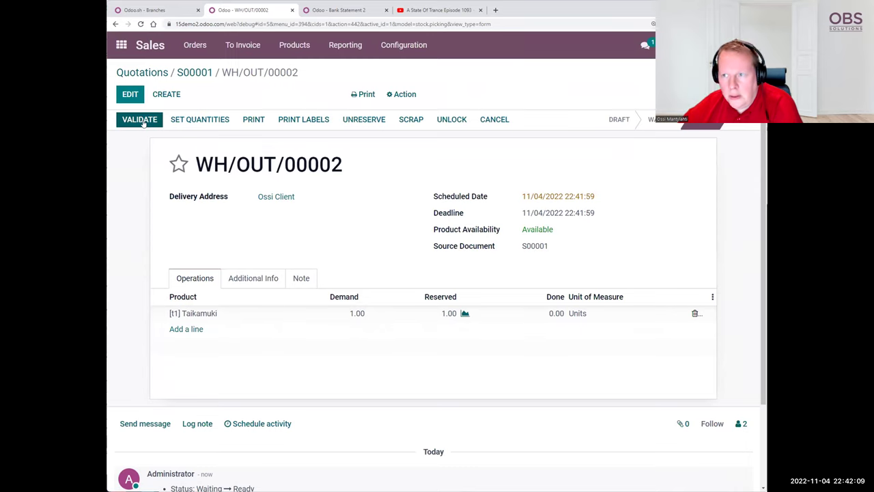
click(340, 9)
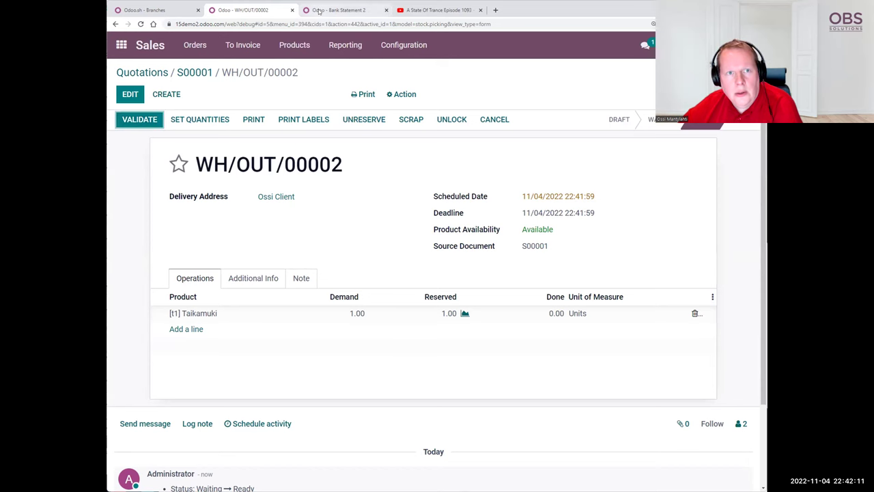
click(434, 45)
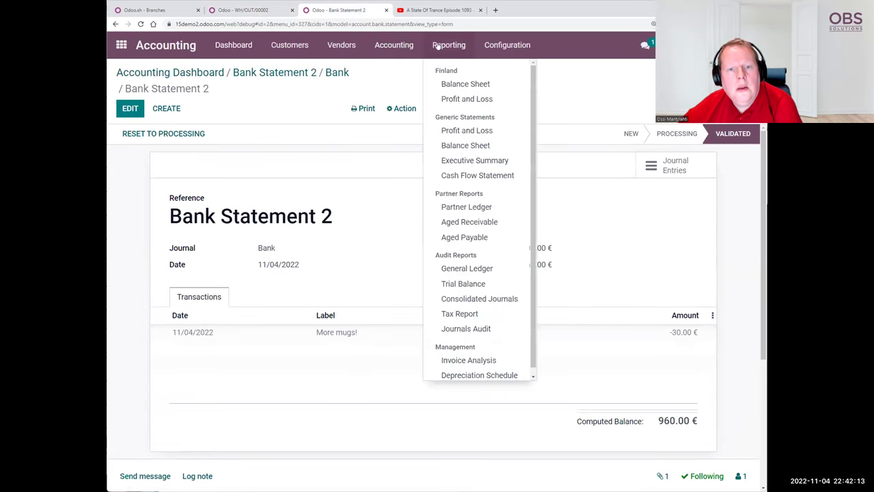
click(462, 278)
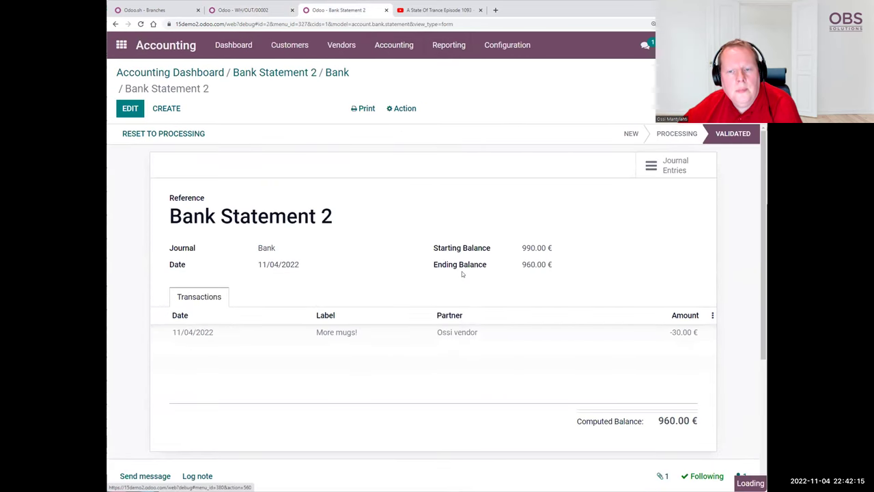
scroll(501, 352, down, 5)
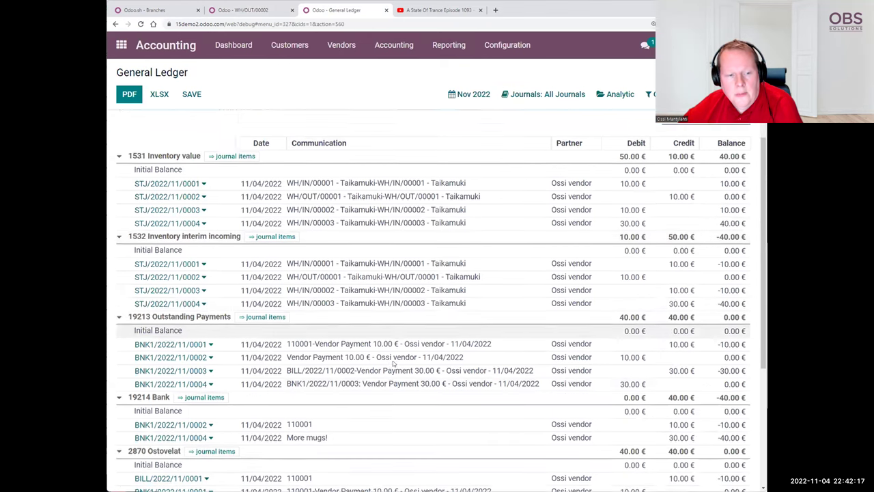
scroll(346, 353, up, 2)
scroll(343, 362, up, 1)
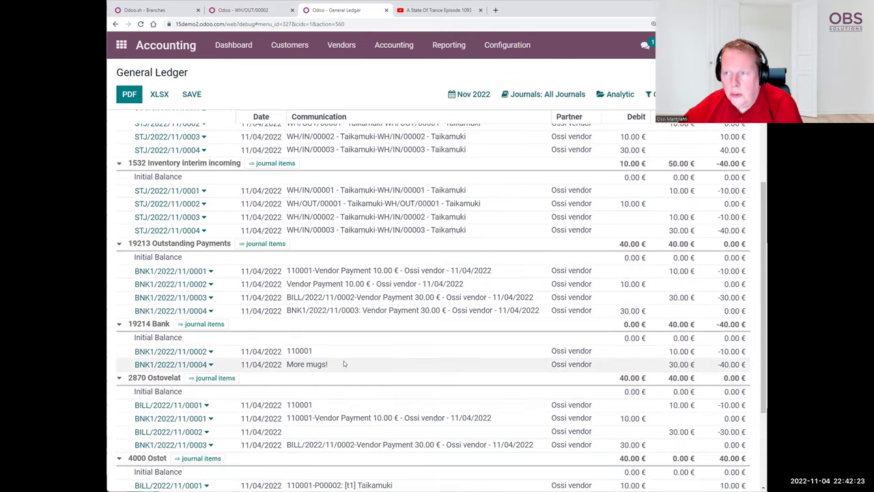
Return to sales order S00001, open its delivery WH/OUT/00002 and validate it as an immediate transfer.
click(242, 9)
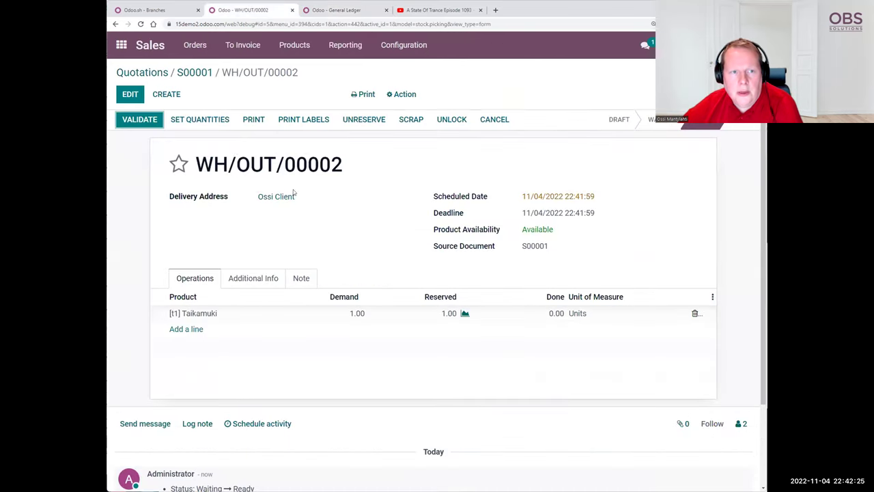
click(183, 76)
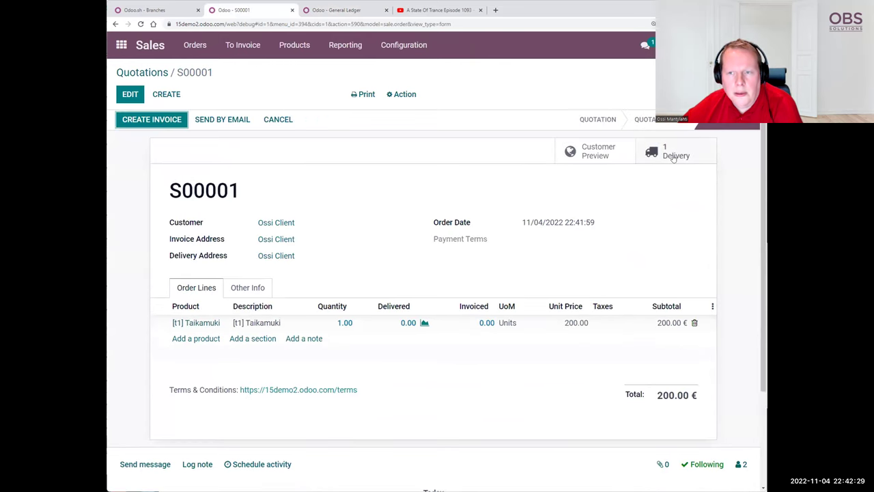
click(672, 156)
click(140, 120)
click(179, 151)
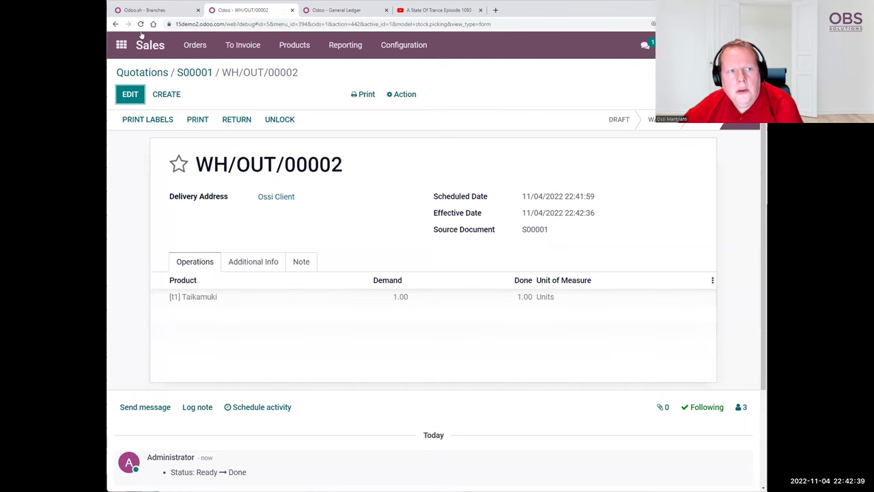
Reload the General Ledger and examine how the customer delivery is posted to the 1531 Inventory value account.
key(ctrl+Tab)
click(140, 24)
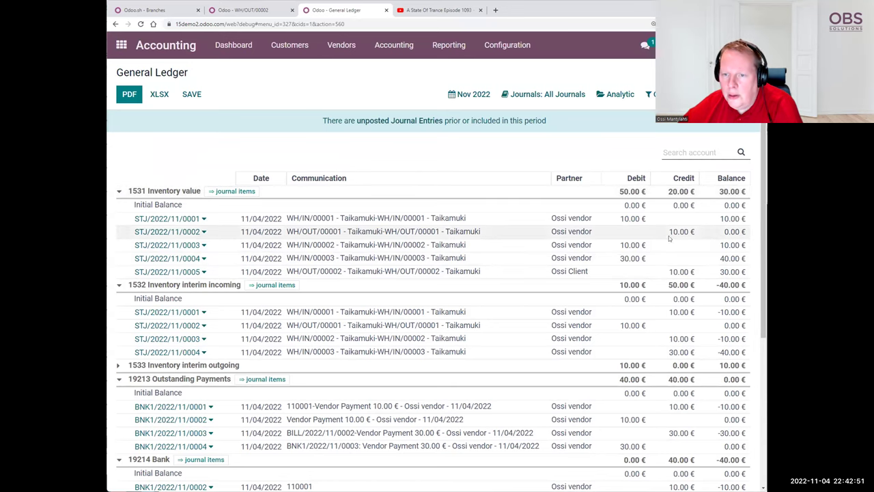
mouse_move(668, 231)
mouse_down()
mouse_move(693, 232)
mouse_move(128, 231)
mouse_move(164, 220)
mouse_move(671, 231)
mouse_up()
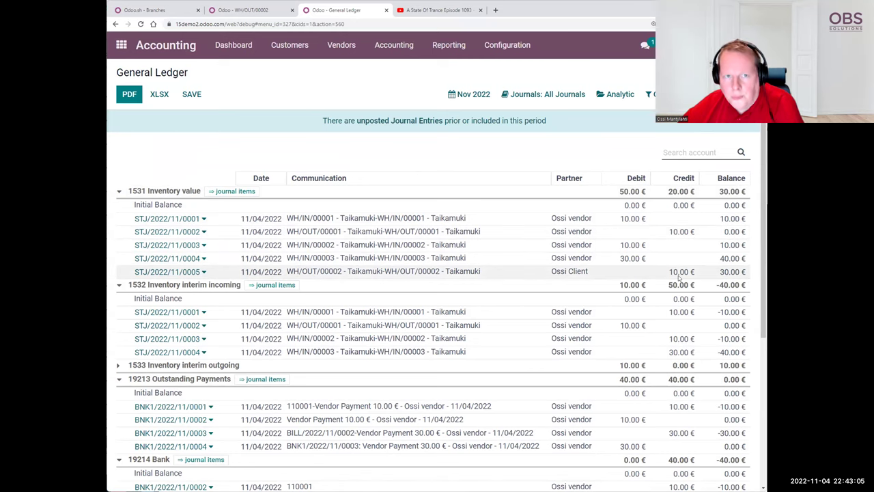
Return to sales order S00001 and create a draft customer invoice from it.
click(252, 11)
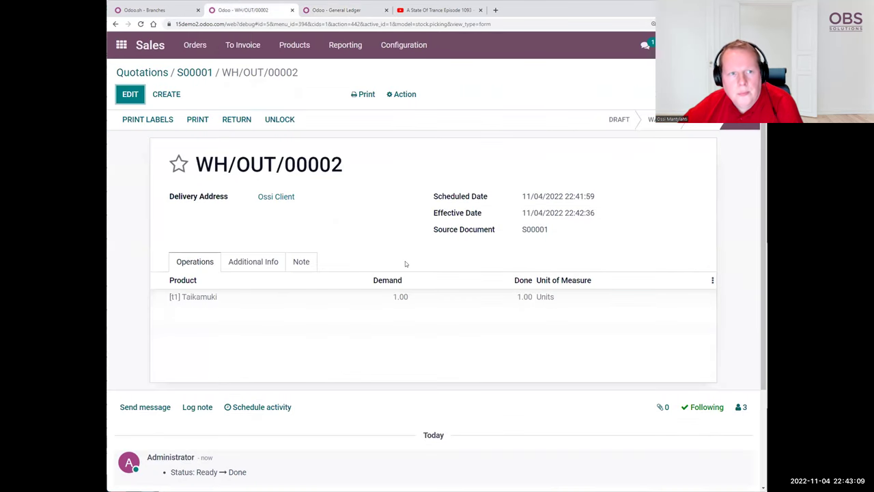
click(185, 71)
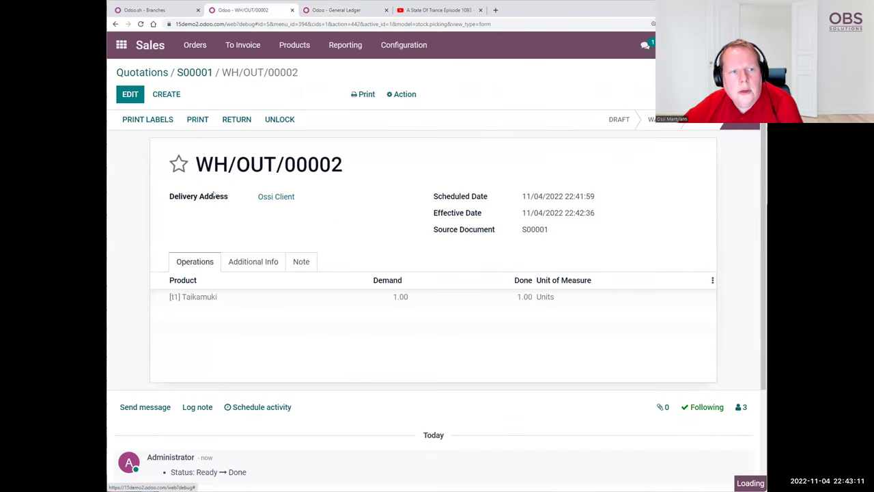
key(alt+q)
click(211, 208)
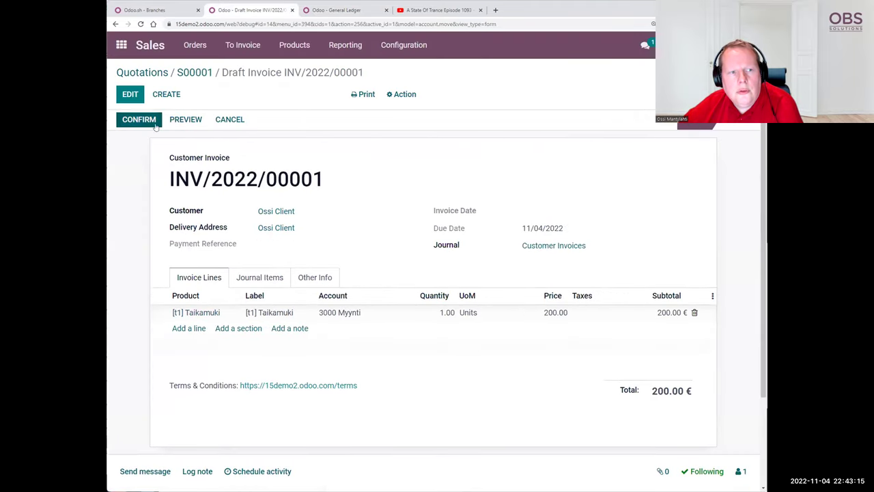
Confirm the customer invoice and register its 200.00 payment in the Bank journal, dated 11/04/2022.
click(136, 118)
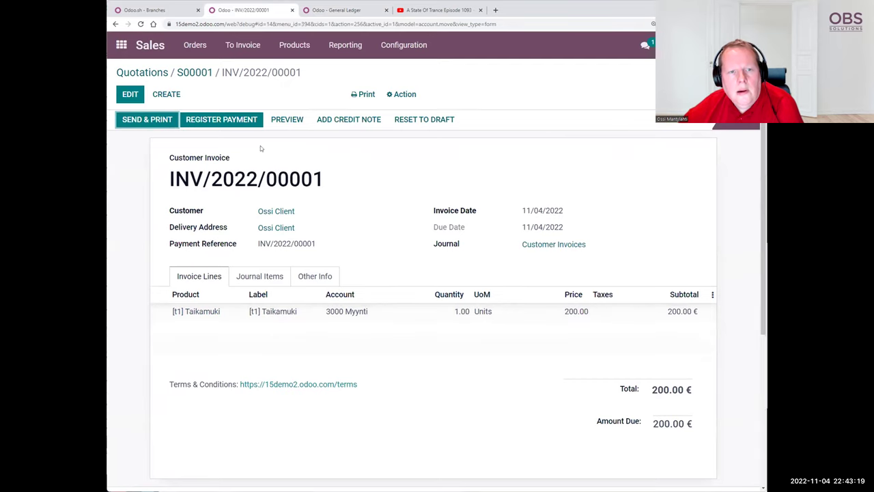
click(227, 122)
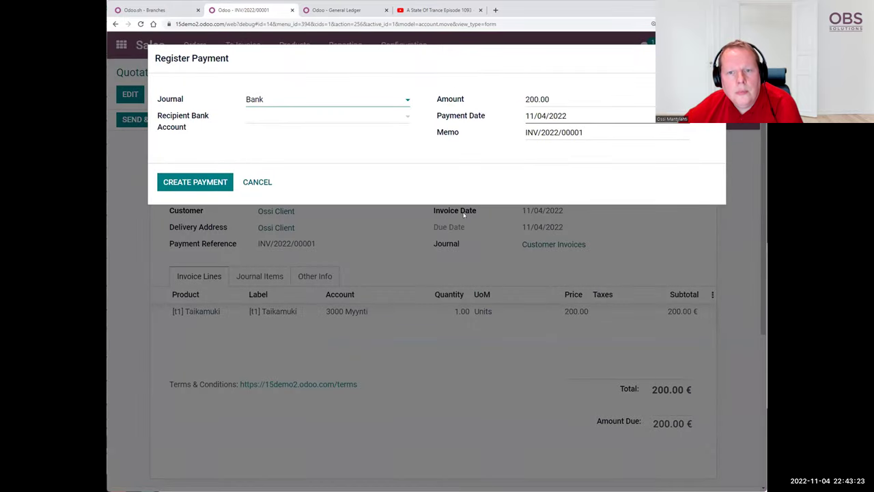
click(194, 183)
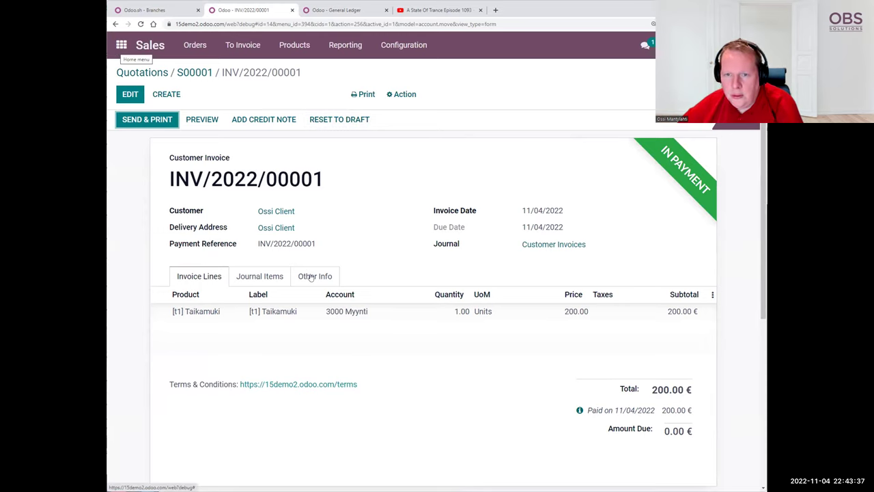
Create a new Bank statement named Bank Statement 3 with a 200.00 transaction from the client, labelled Sales Order 1.
key(alt+Left)
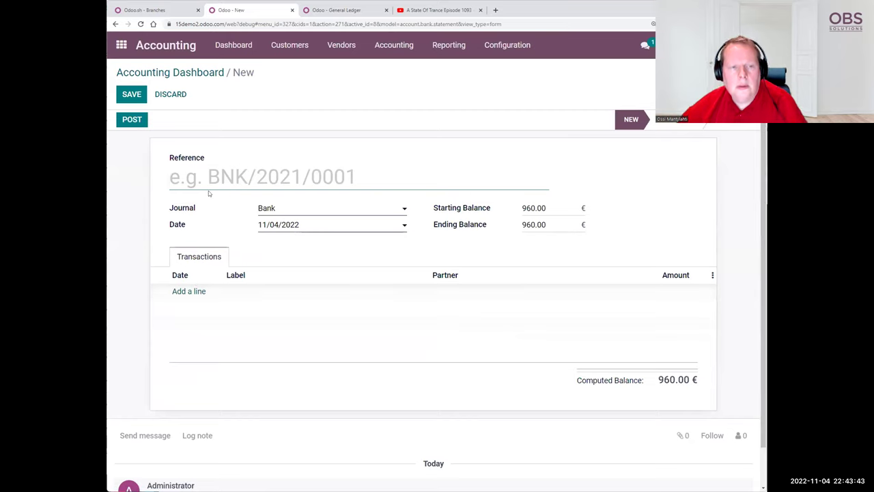
text(Tank Statement 3)
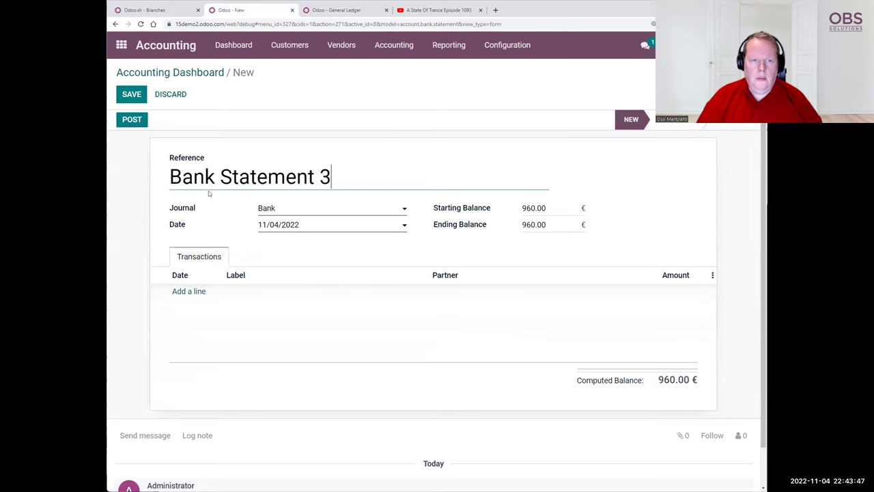
click(183, 291)
click(484, 298)
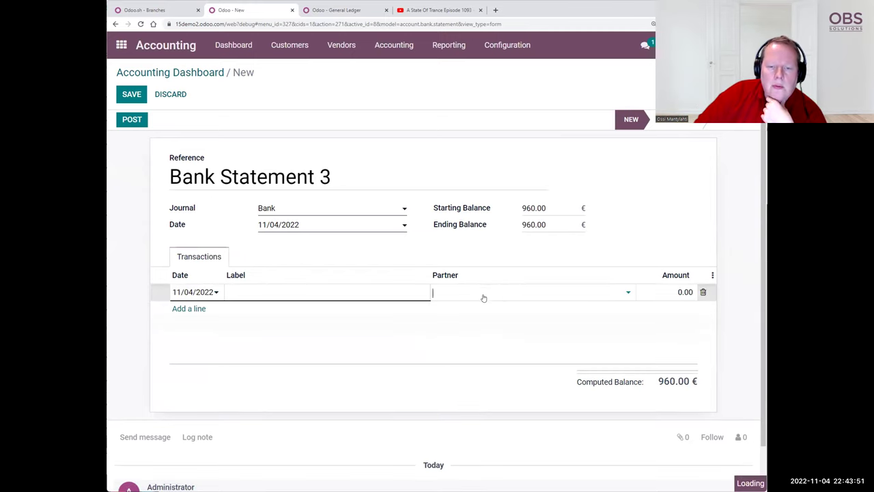
click(476, 355)
click(254, 298)
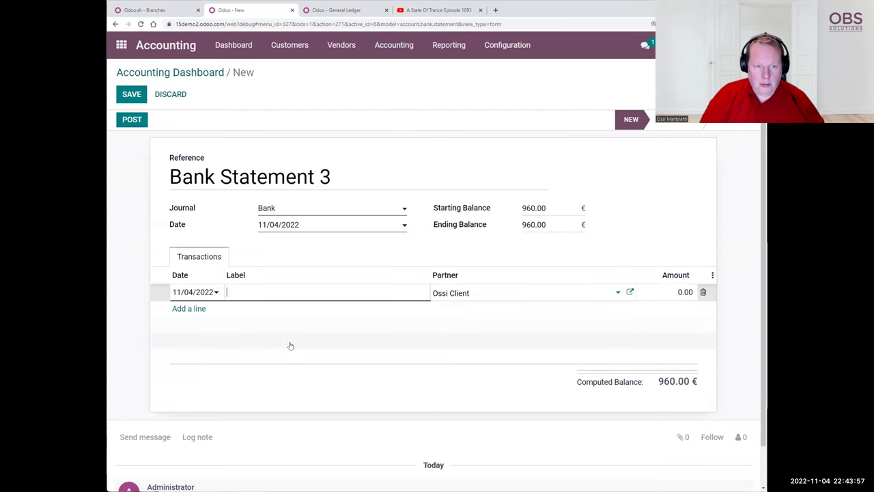
text(Sales Order 1)
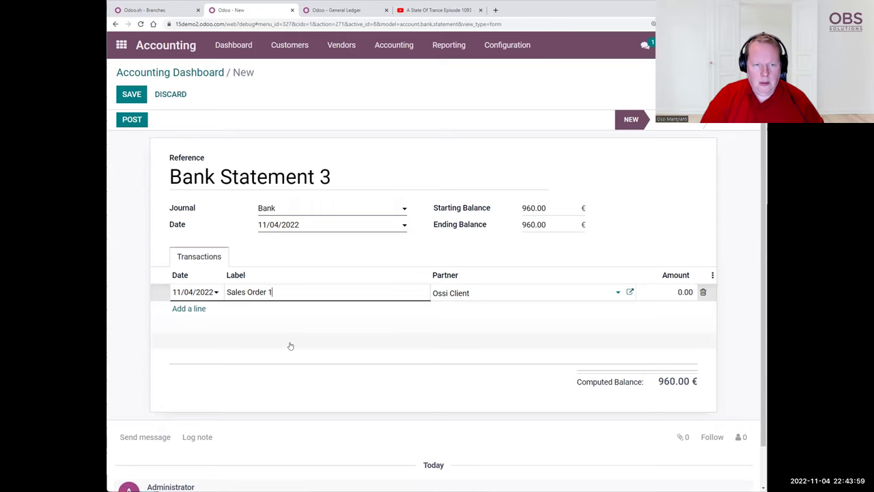
click(674, 292)
text(200)
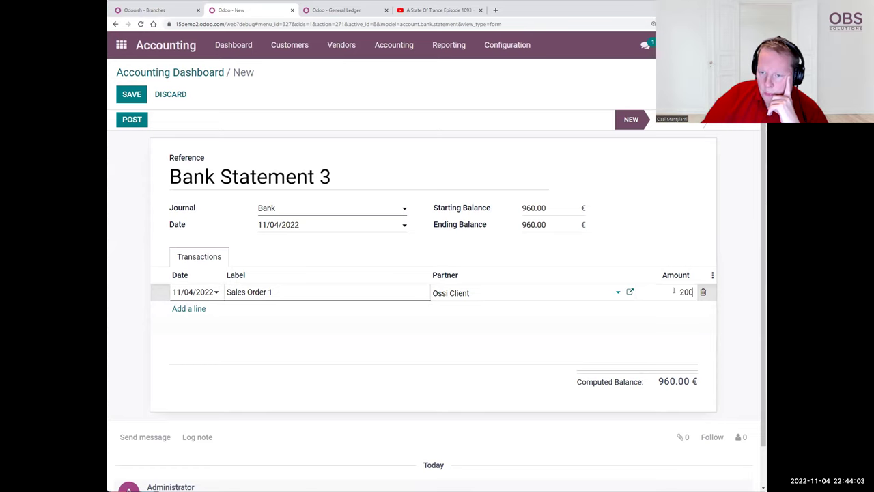
click(730, 246)
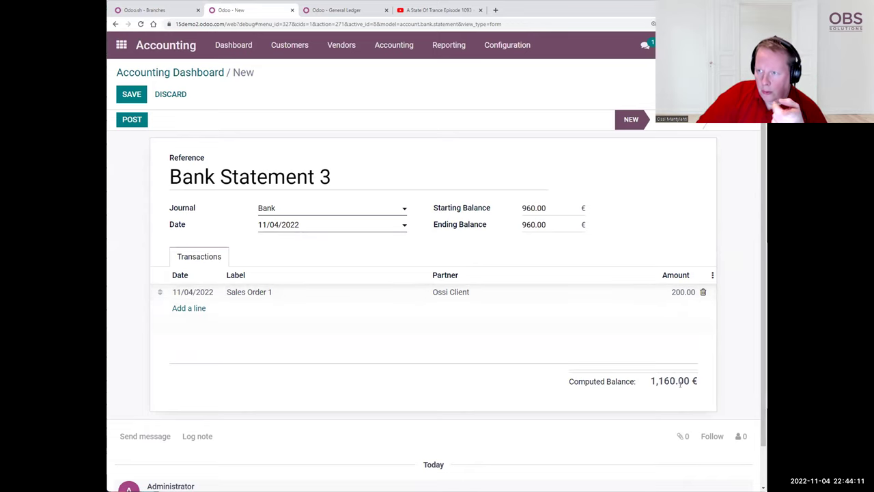
Set the ending balance of Bank Statement 3 to 1160 and post the statement.
click(537, 228)
text(1160)
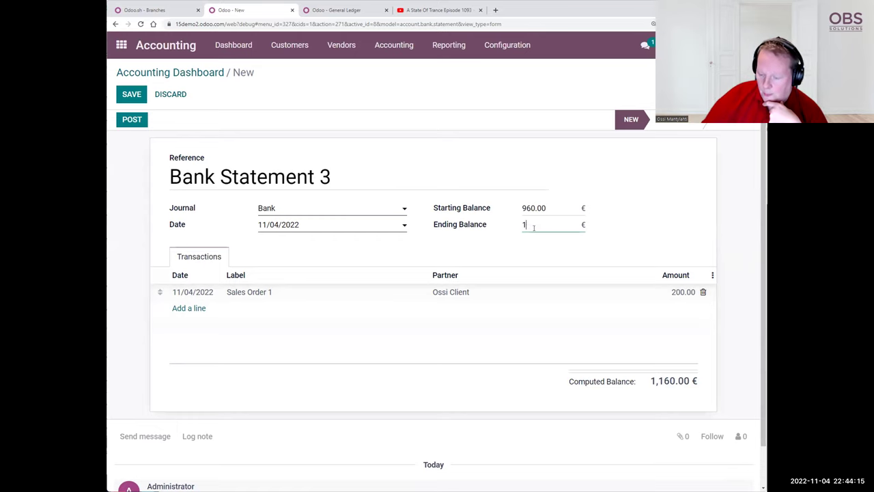
click(709, 174)
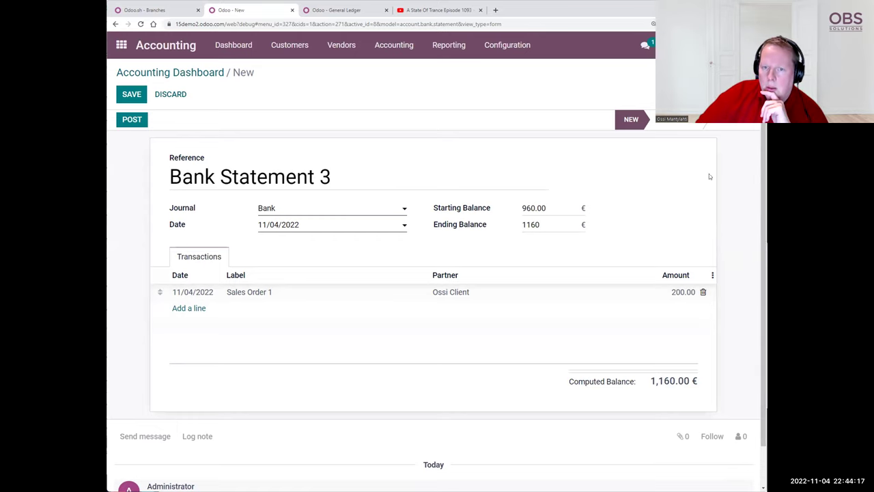
click(507, 181)
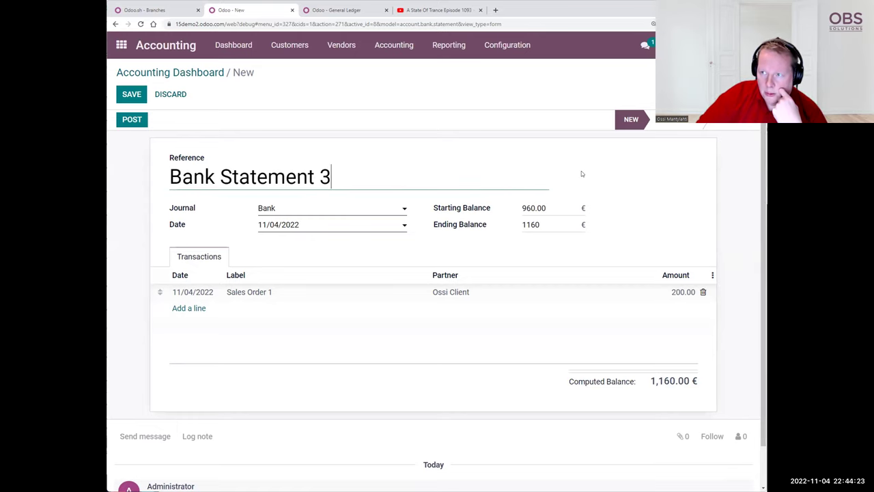
click(127, 119)
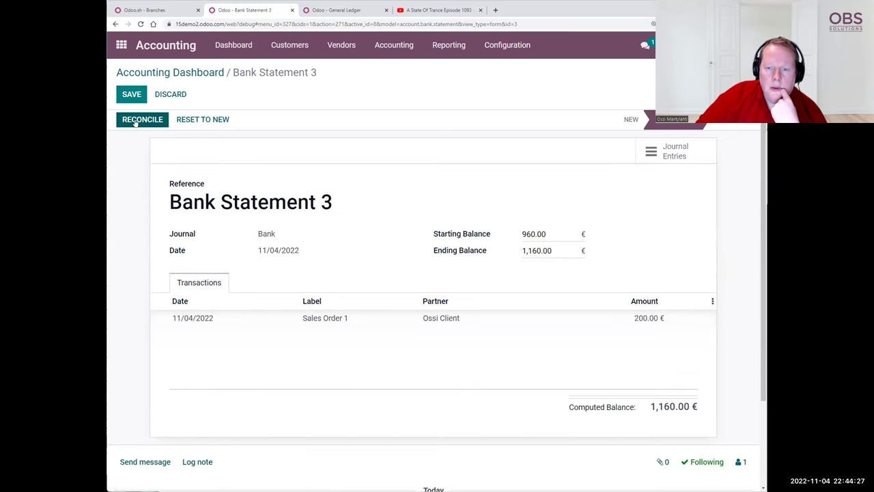
Reconcile the Sales Order 1 transaction with the registered customer payment, validate the match and close the bank statement.
click(136, 120)
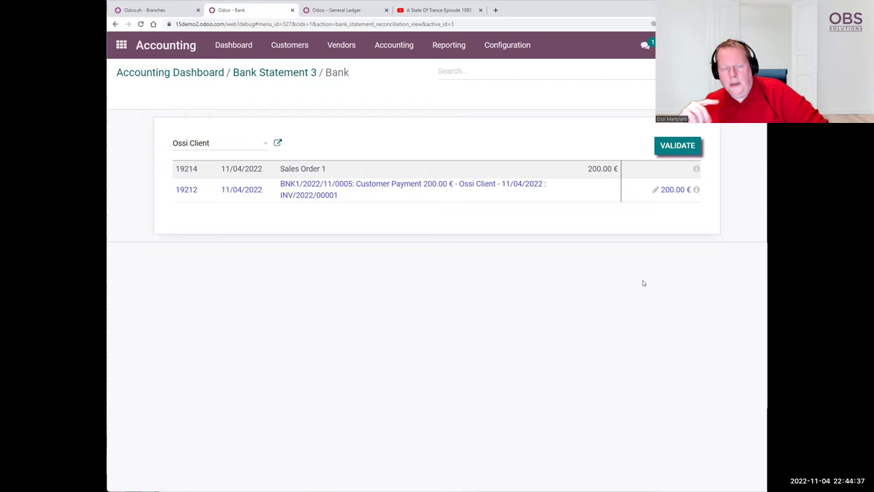
click(229, 144)
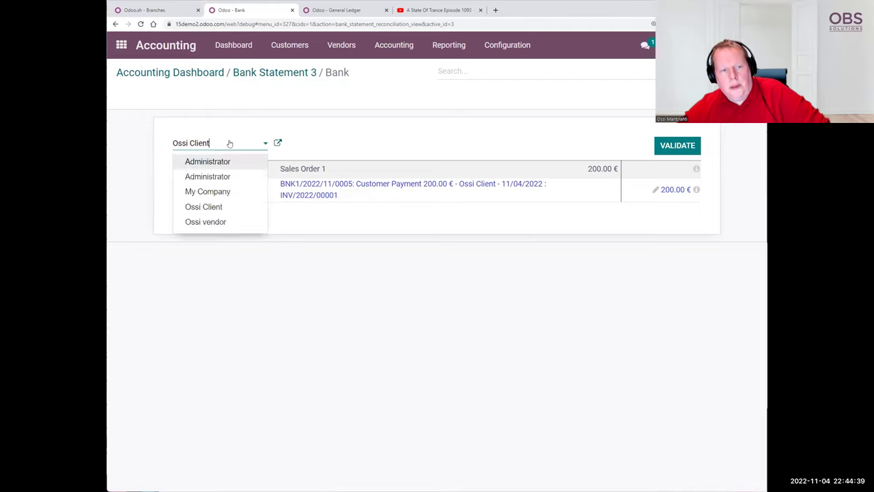
click(229, 143)
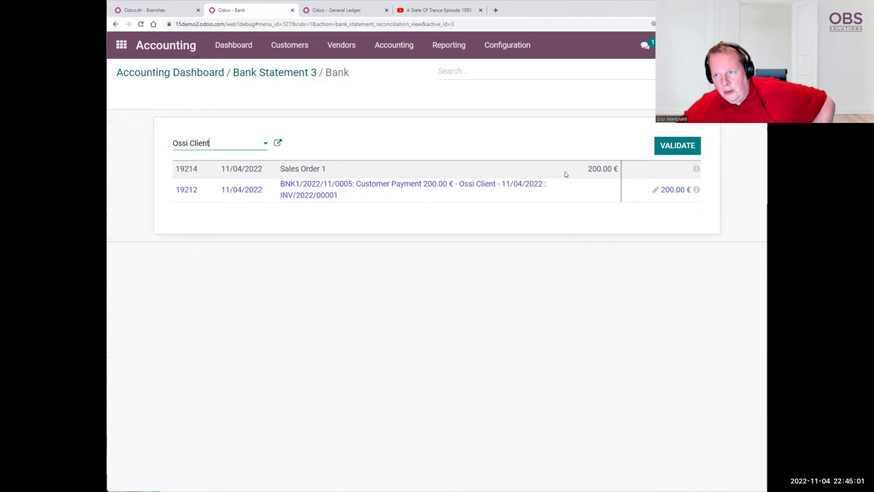
click(673, 146)
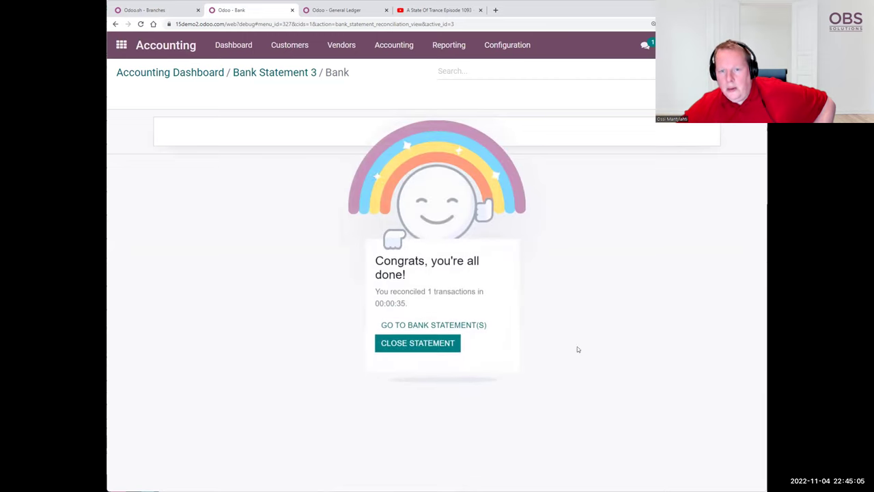
click(429, 346)
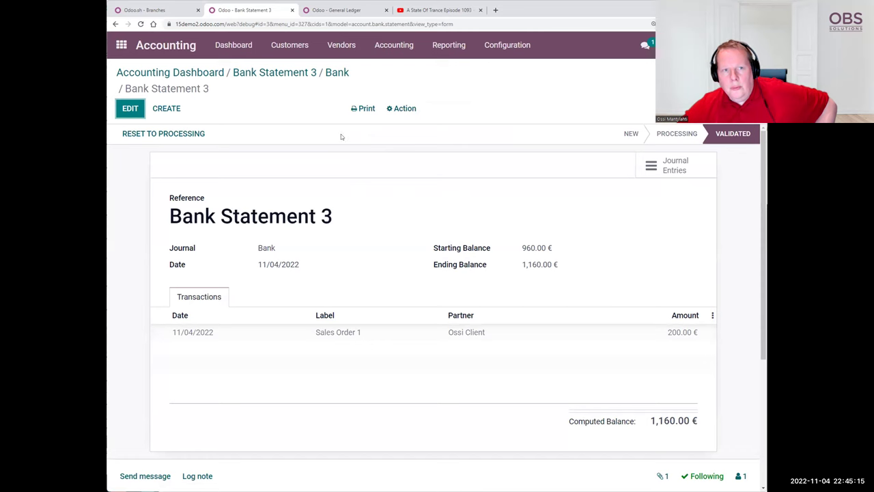
Reload the General Ledger and examine the entries in 1533 Inventory interim outgoing, 1700 Myyntisaamiset and 19212 Outstanding Receipts.
click(336, 11)
click(141, 24)
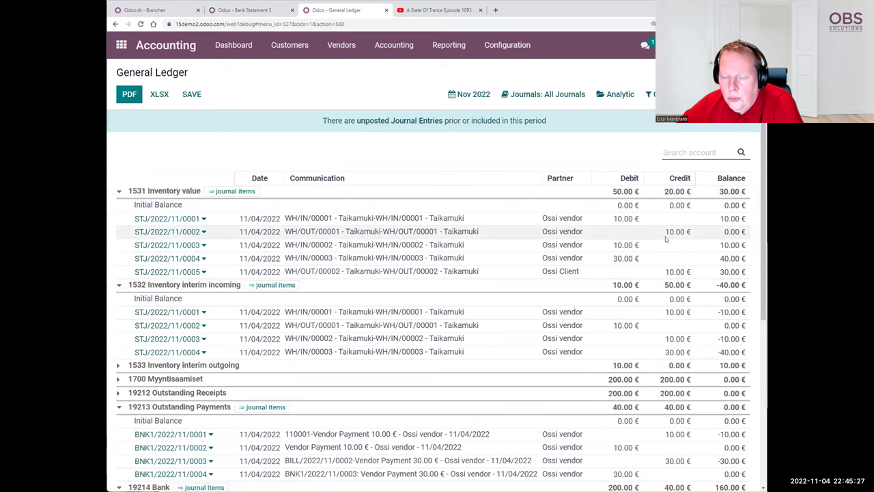
scroll(656, 232, down, 3)
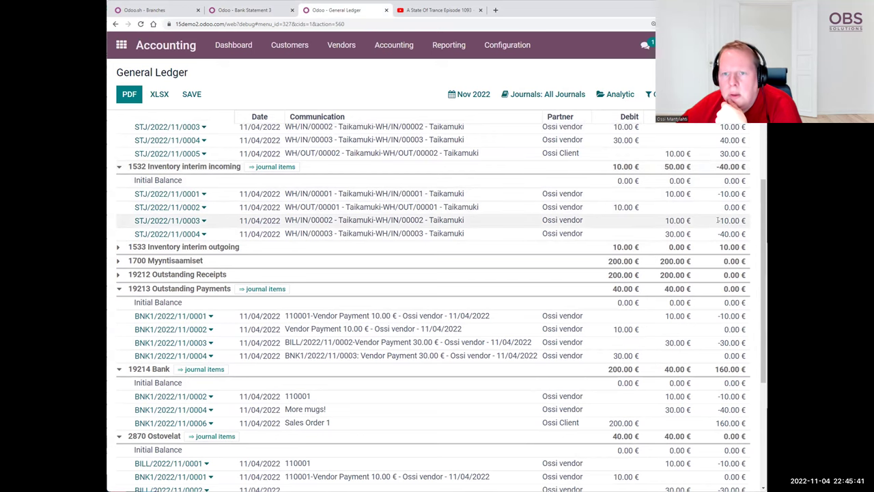
click(205, 247)
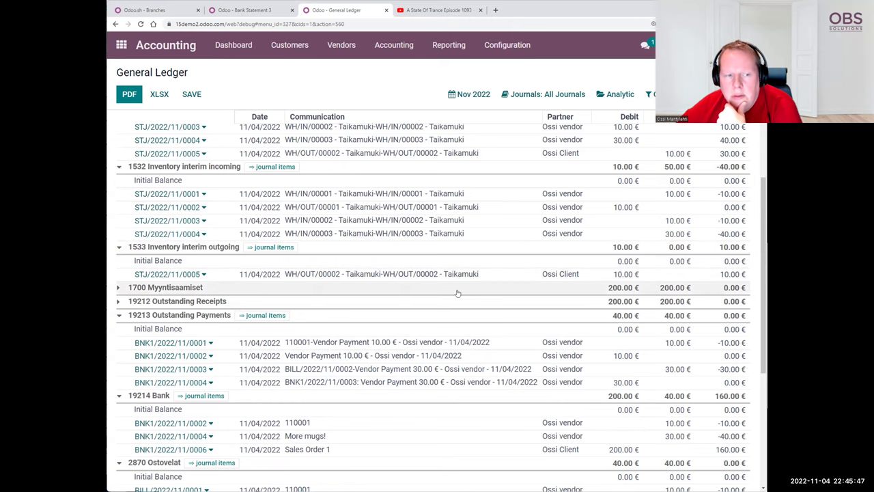
click(431, 289)
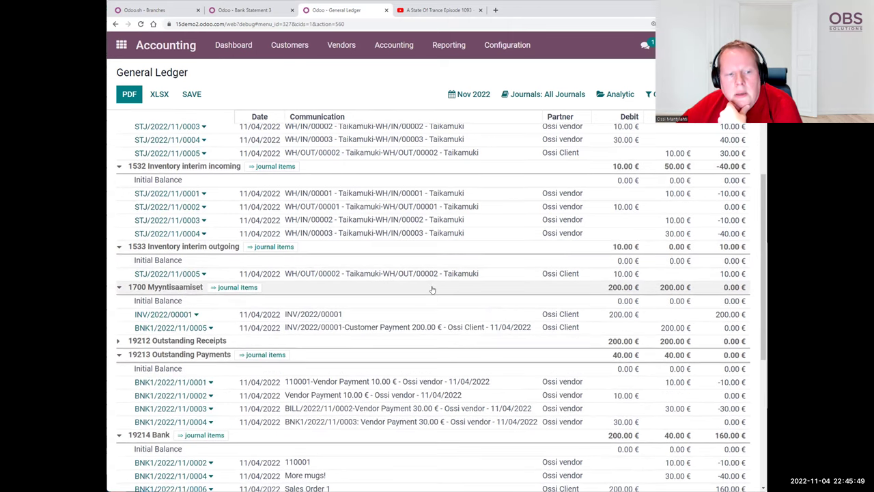
scroll(427, 273, down, 1)
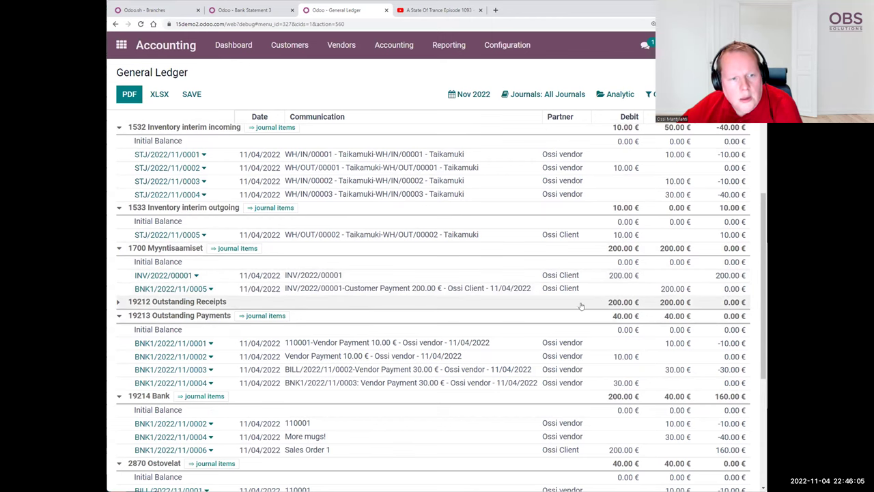
click(327, 304)
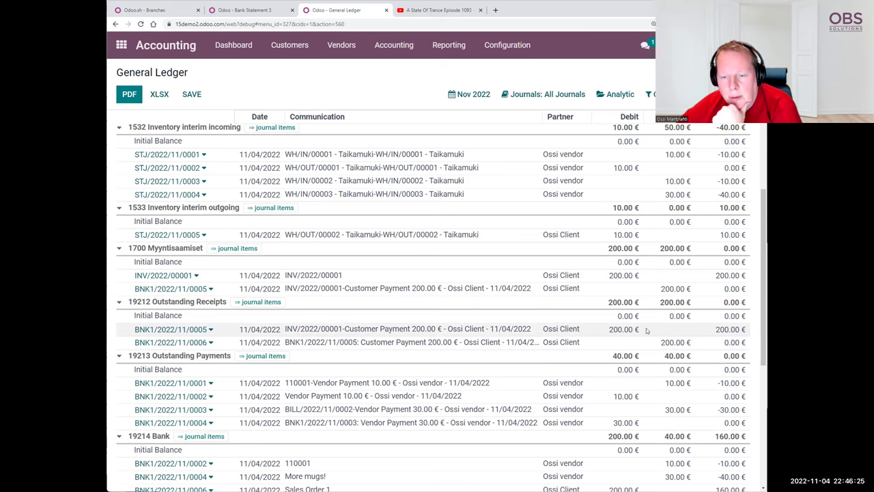
Examine how the sale is posted to the 19214 Bank and 3000 Myynti accounts, down to the ledger totals.
scroll(646, 330, down, 3)
scroll(646, 331, down, 1)
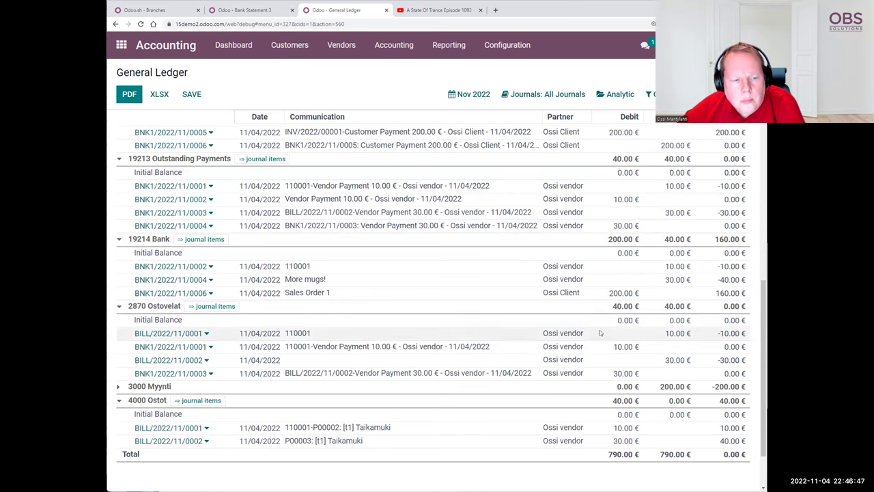
click(119, 387)
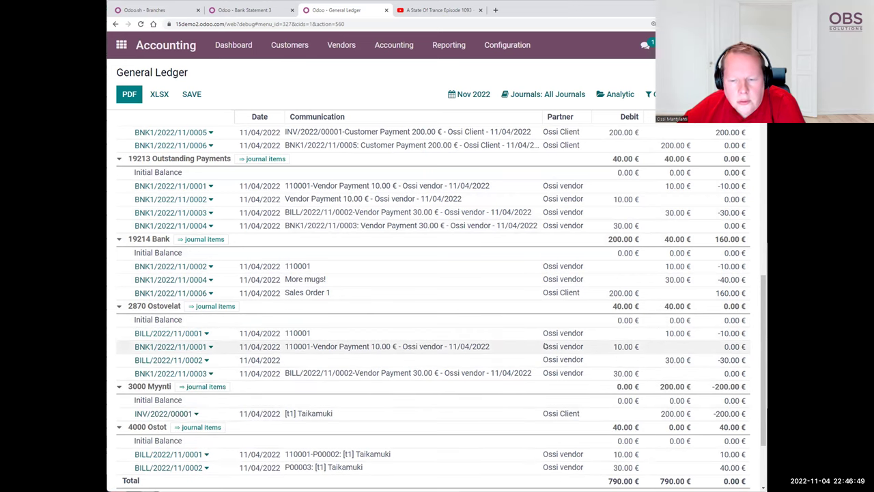
scroll(647, 421, down, 2)
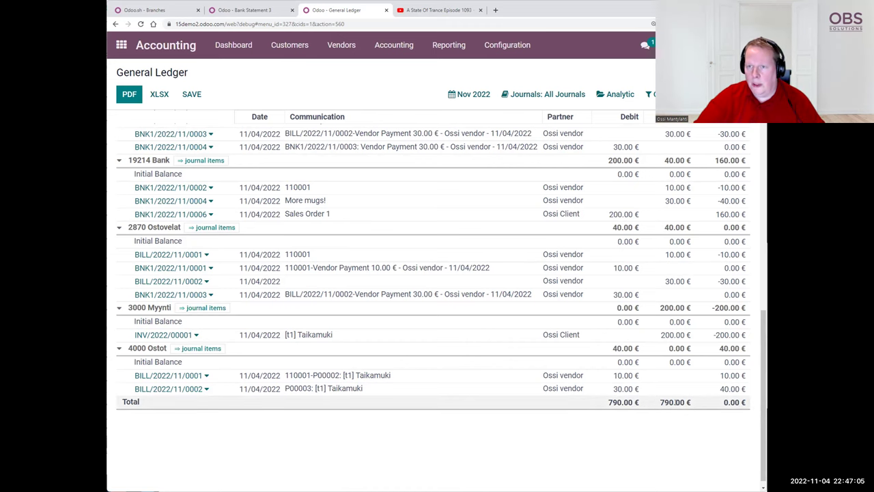
Compare the totals of 1531 Inventory value and 1532 Inventory interim incoming, and collapse the 1532 account's entries.
scroll(674, 403, up, 15)
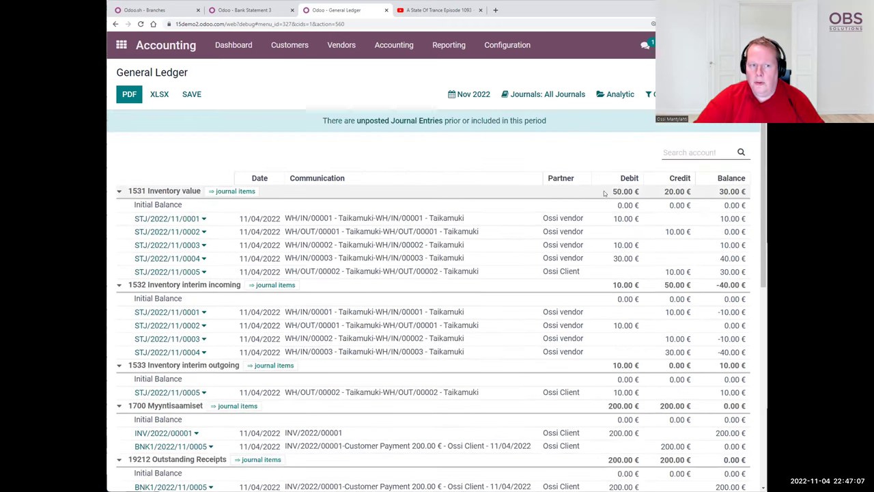
drag(612, 194, 744, 193)
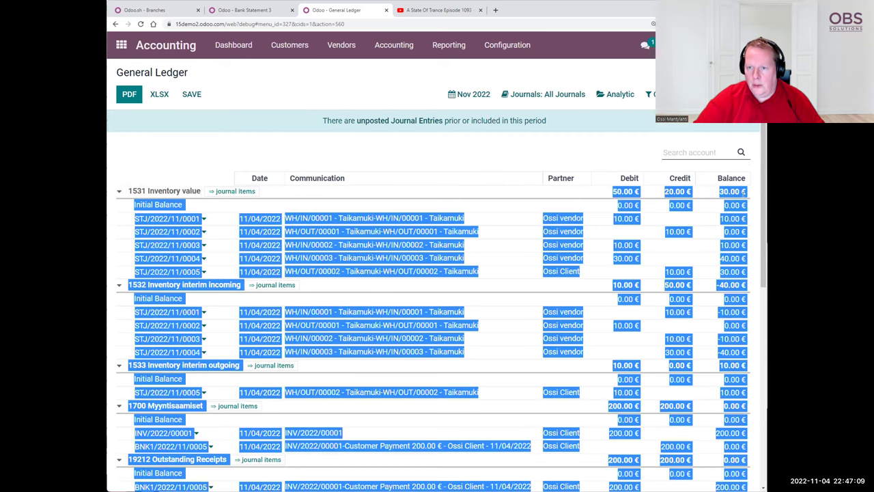
drag(747, 478, 747, 270)
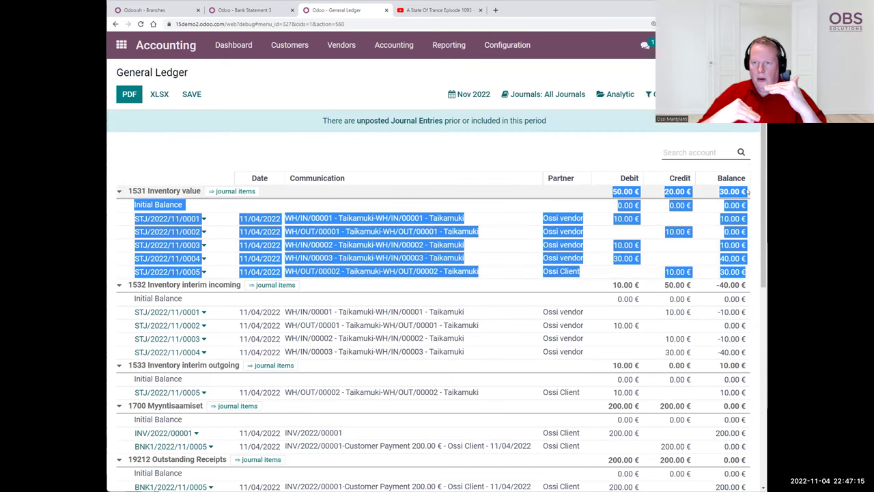
click(652, 283)
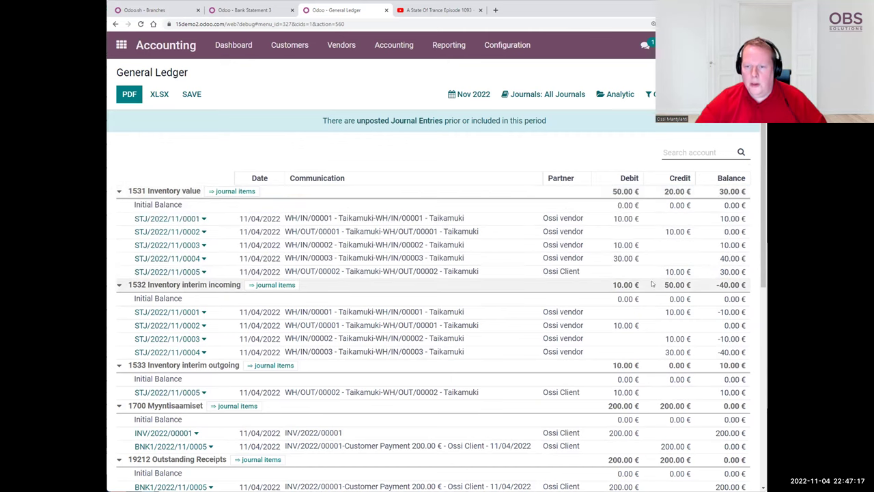
drag(614, 284, 749, 283)
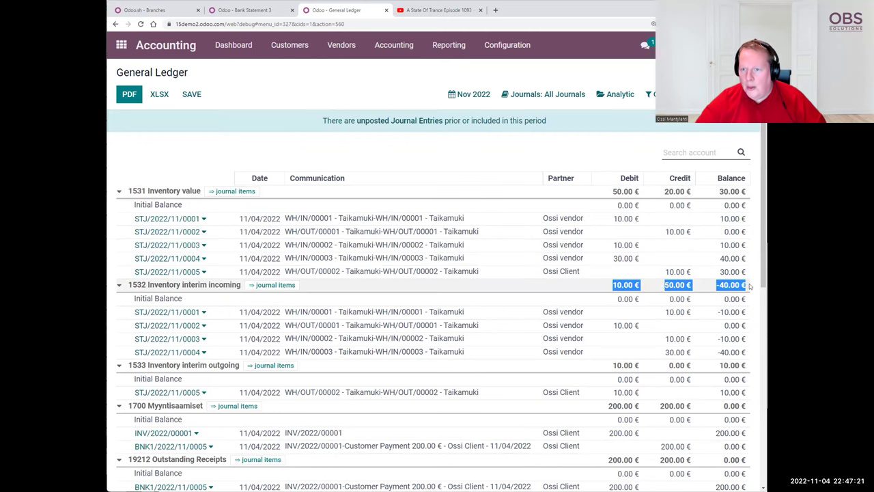
click(749, 283)
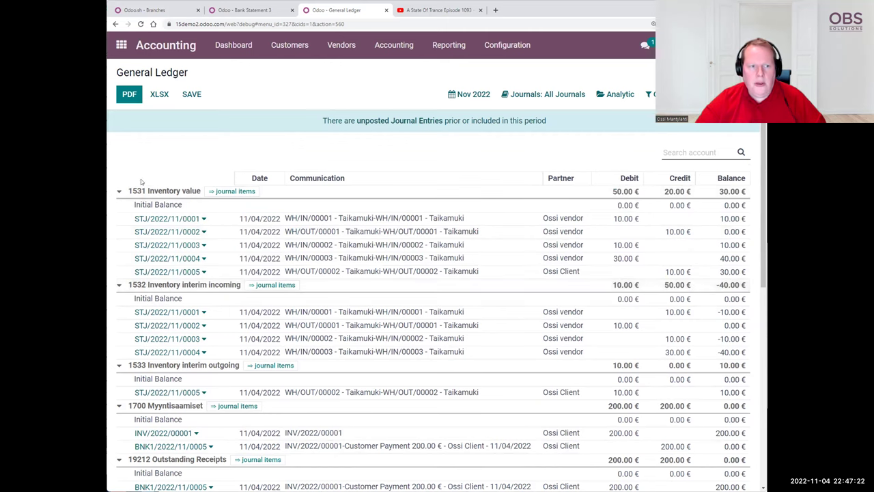
click(119, 286)
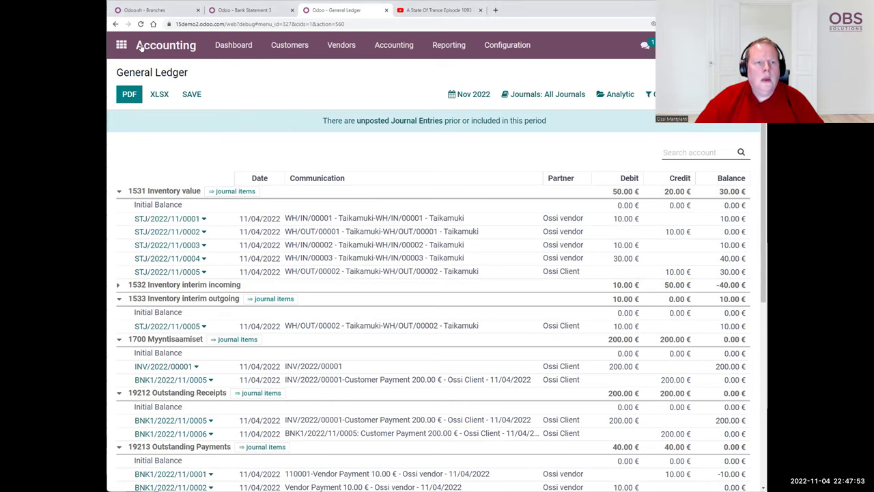
Open the Sales app and start a new quotation for the same client as the existing sales order.
click(114, 46)
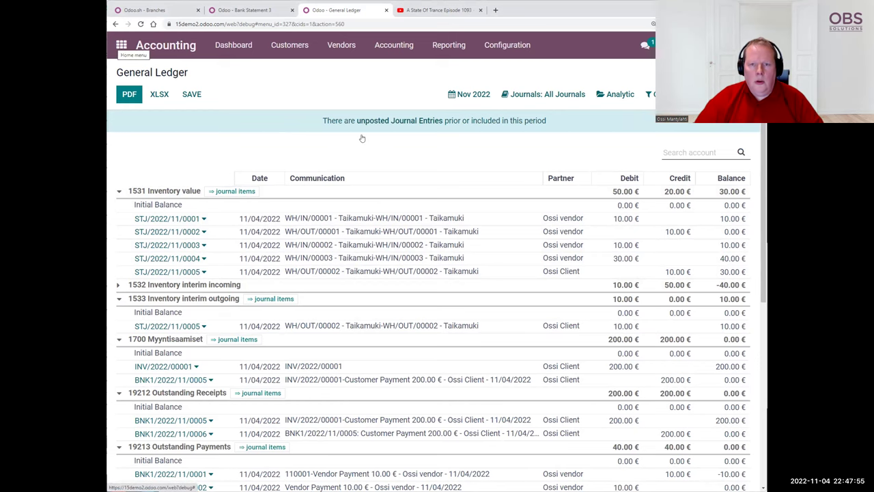
click(562, 143)
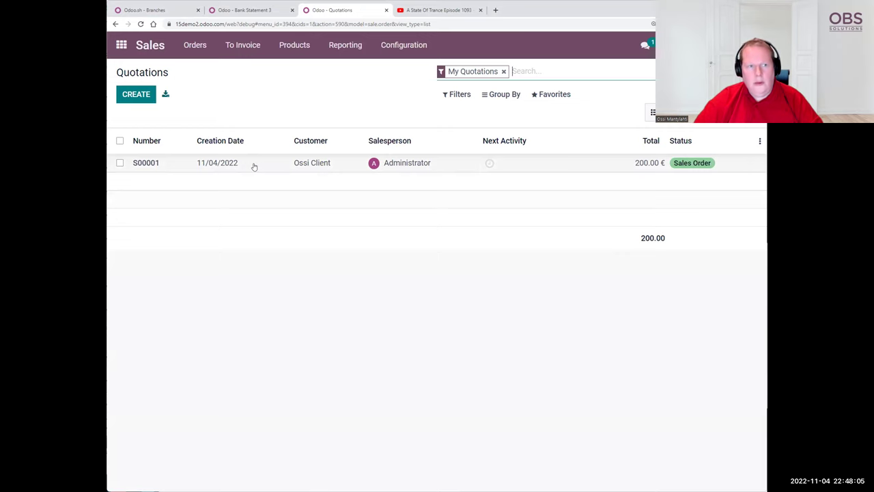
click(136, 94)
click(299, 222)
click(291, 241)
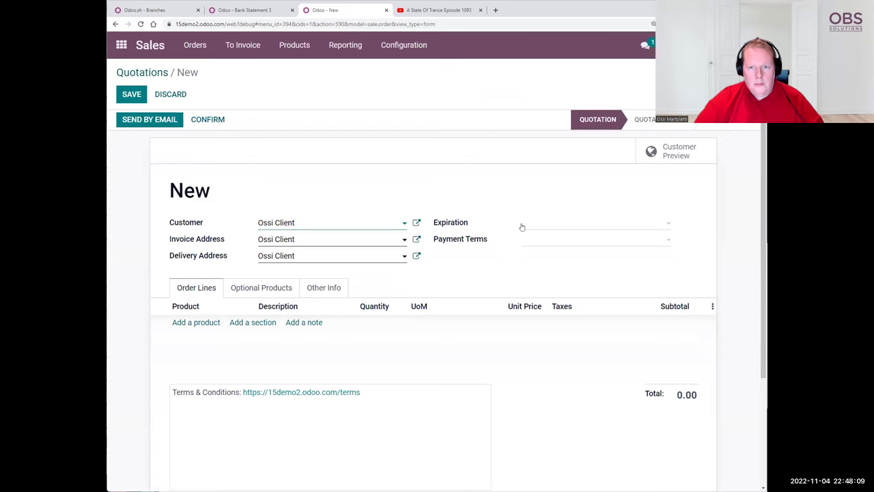
Add one unit of Taikamuki to the quotation at a unit price of 200 and remove the 24% tax.
click(191, 322)
click(213, 323)
click(215, 342)
click(508, 326)
text(200)
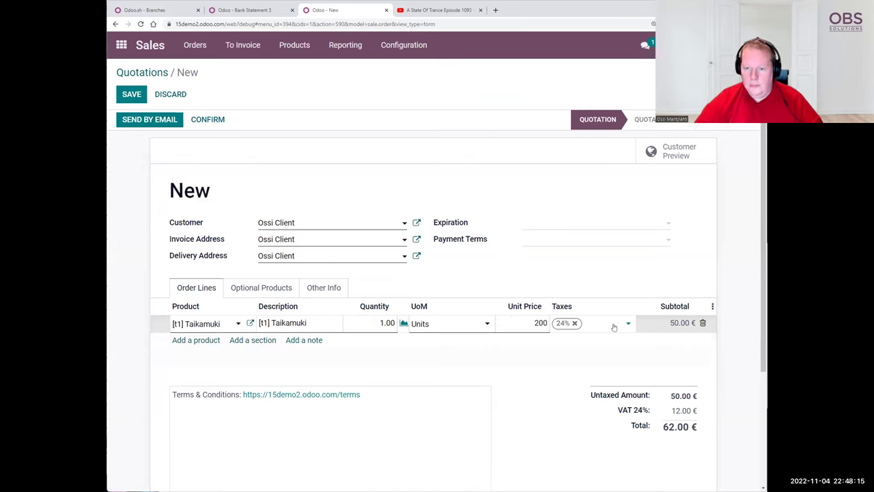
click(614, 327)
click(573, 325)
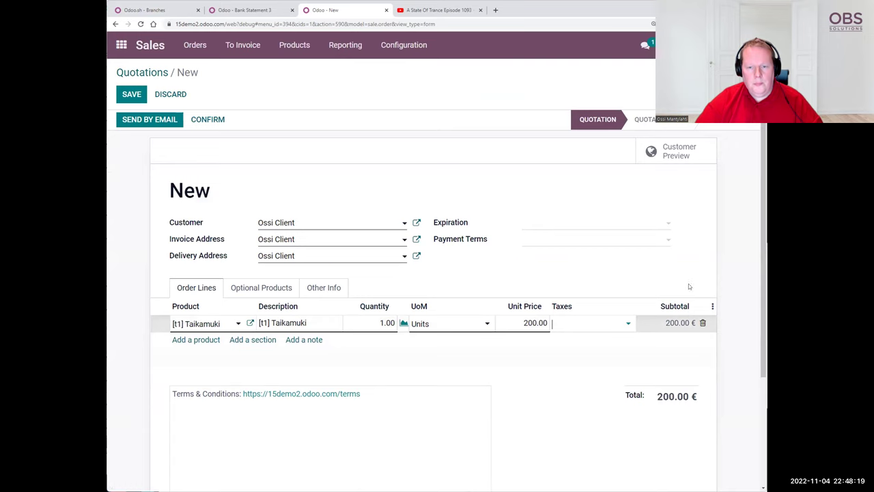
click(707, 236)
Confirm the quotation and validate its delivery as an immediate transfer of all quantities.
click(207, 119)
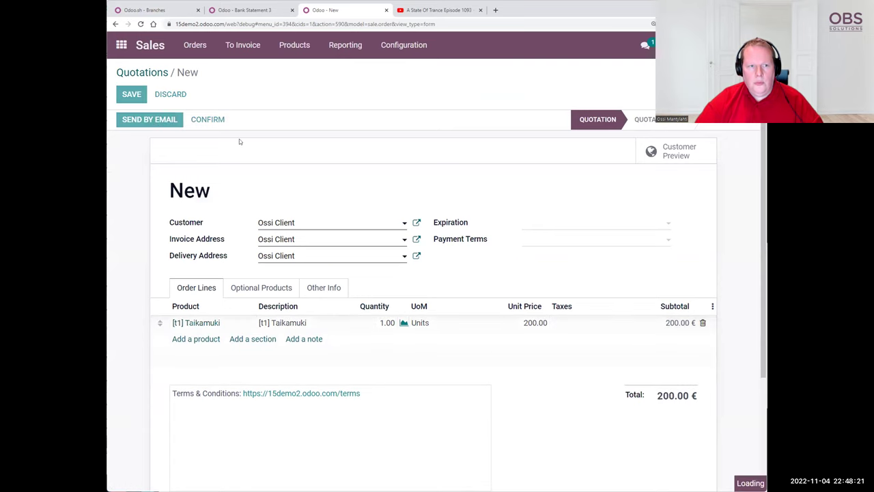
click(663, 151)
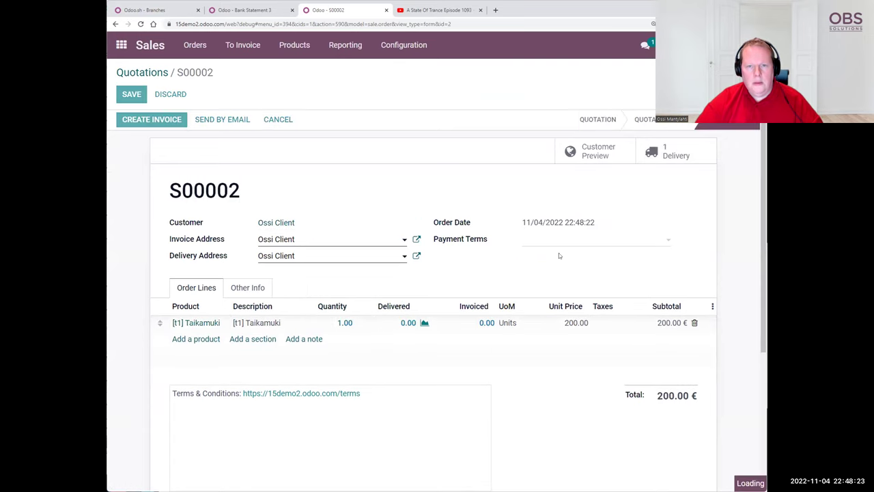
click(162, 123)
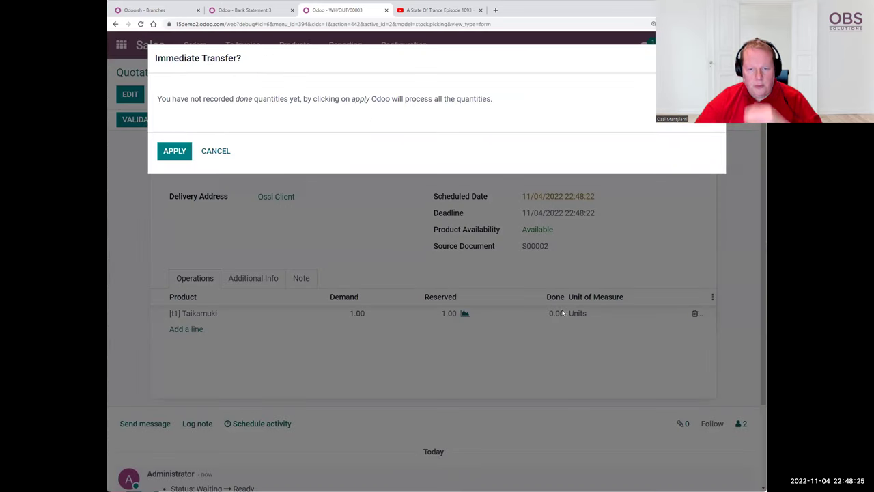
click(179, 151)
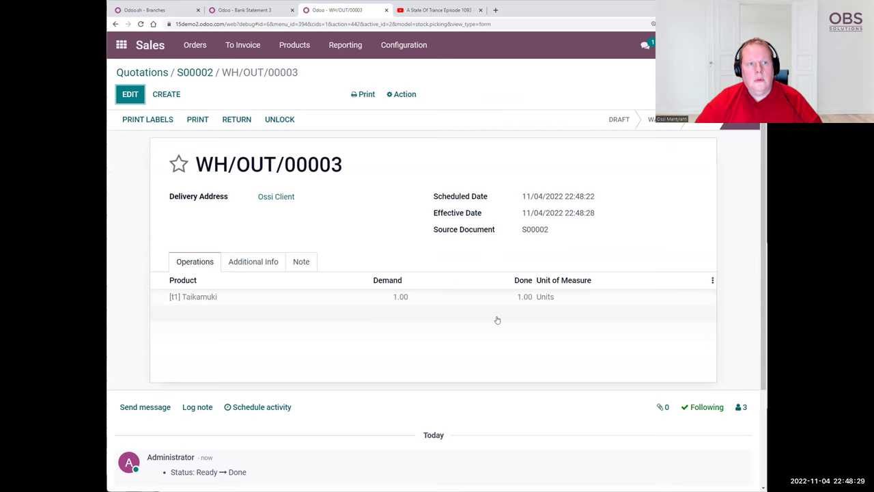
Create and post a regular invoice for the sales order, and register its 200.00 payment in the Bank journal.
click(198, 75)
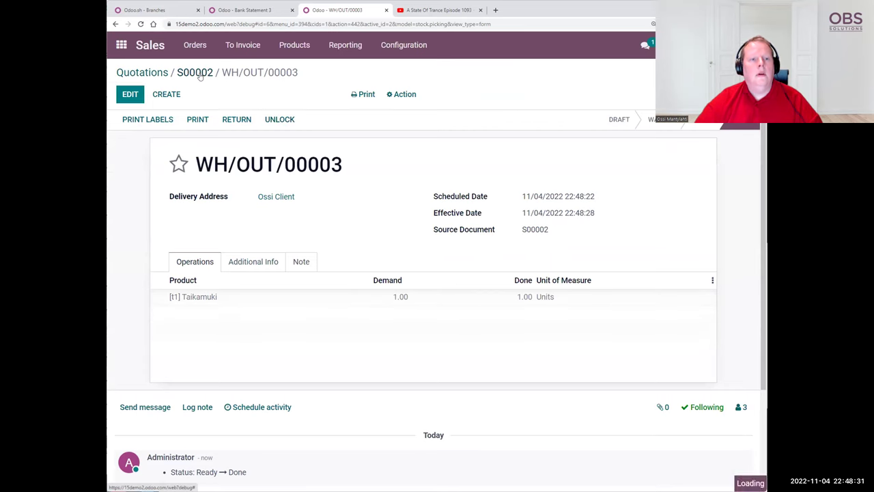
click(151, 120)
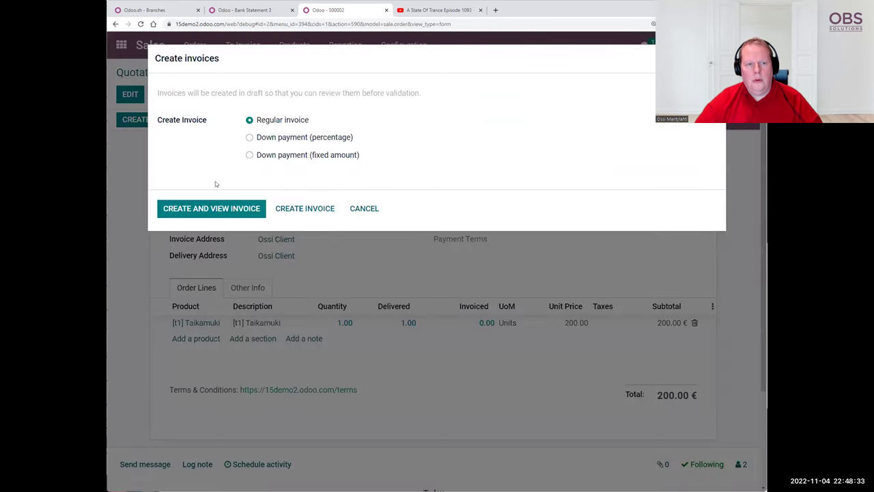
click(212, 208)
click(136, 120)
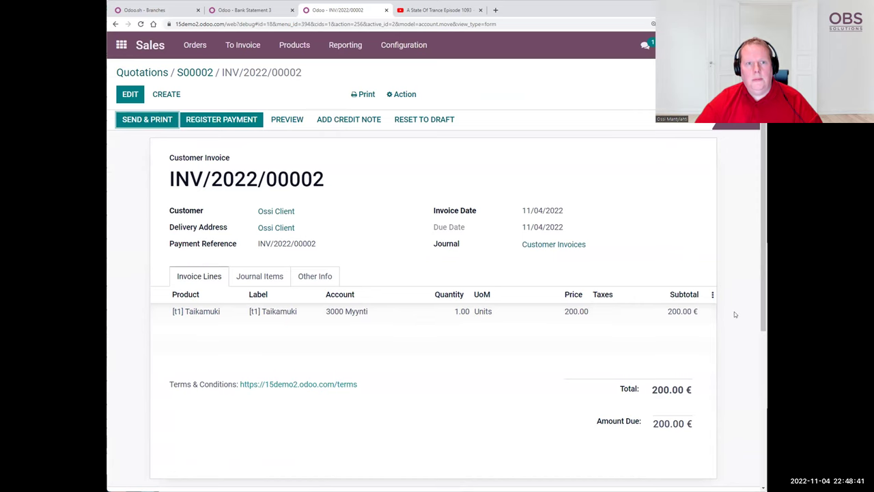
click(221, 119)
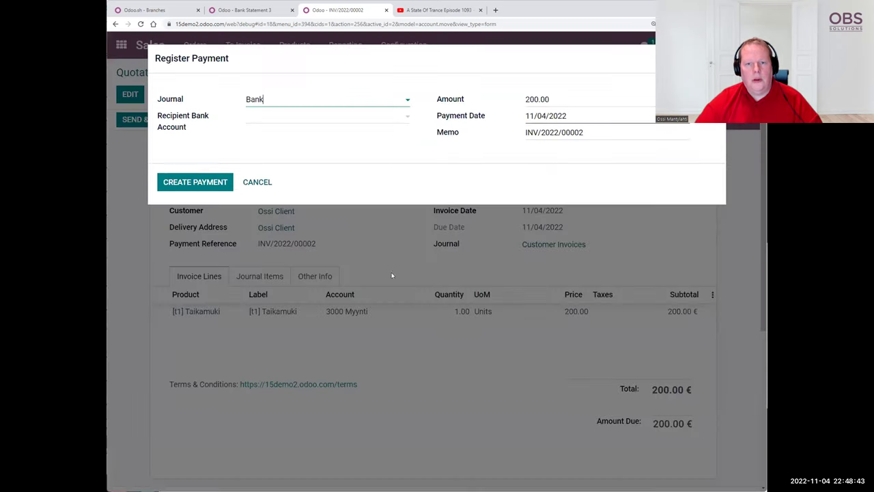
click(208, 183)
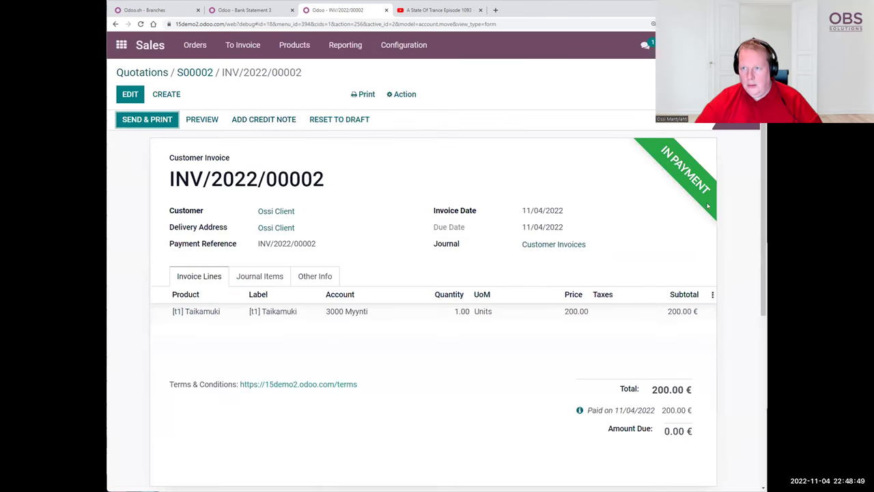
Start a new bank statement in the Accounting app with the reference Bank Statement 4.
click(121, 45)
click(644, 139)
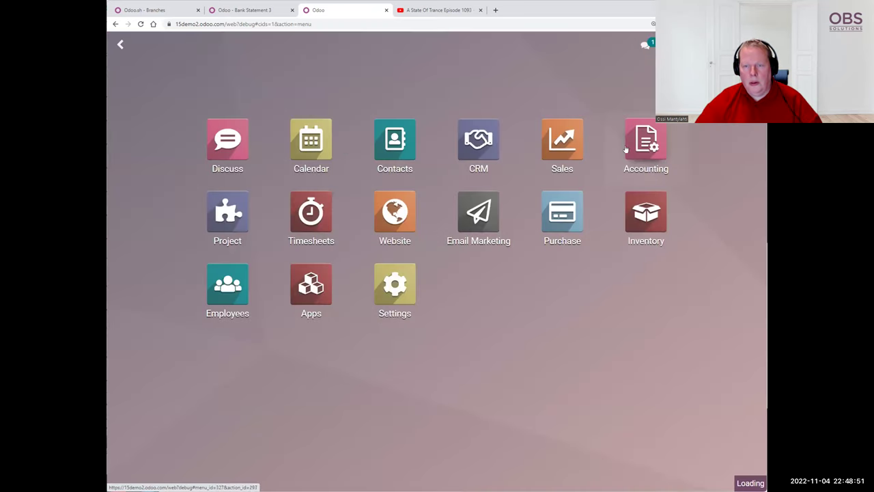
click(462, 304)
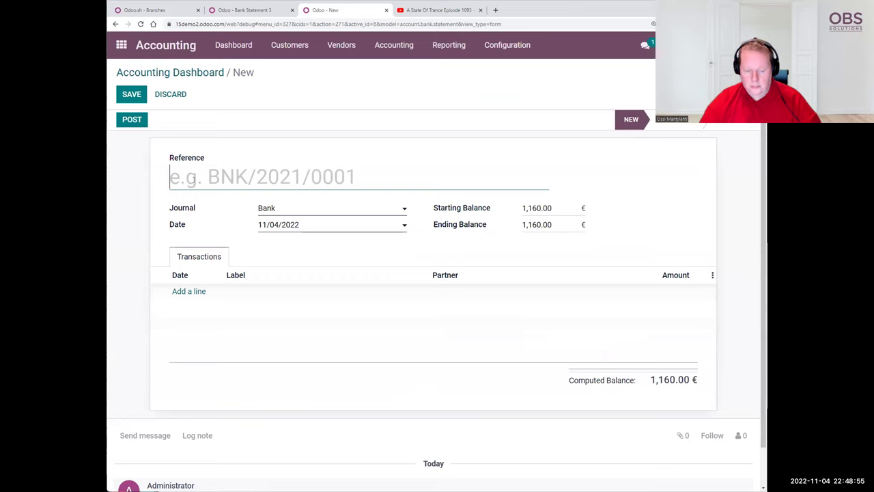
text(Bank Statement 34)
key(BackSpace)
key(BackSpace)
text(4)
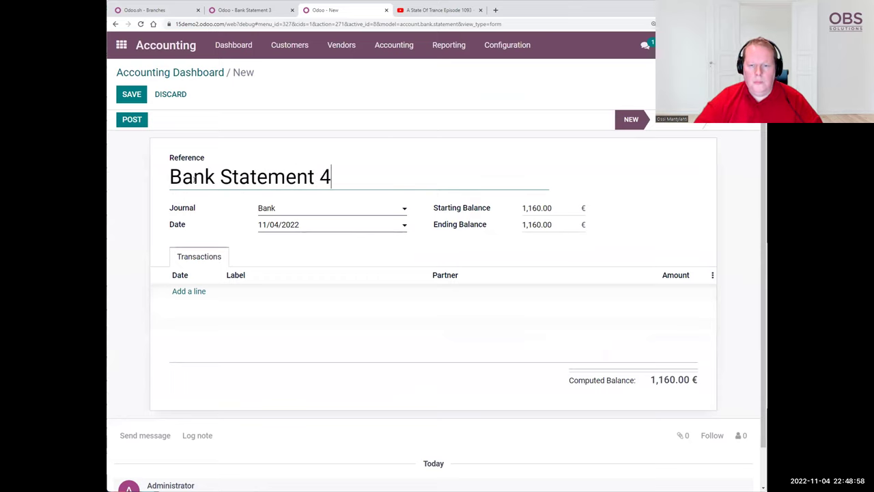
Add a transaction line for the client to the statement, labelled 2nd mug, with an amount of 200.
click(192, 290)
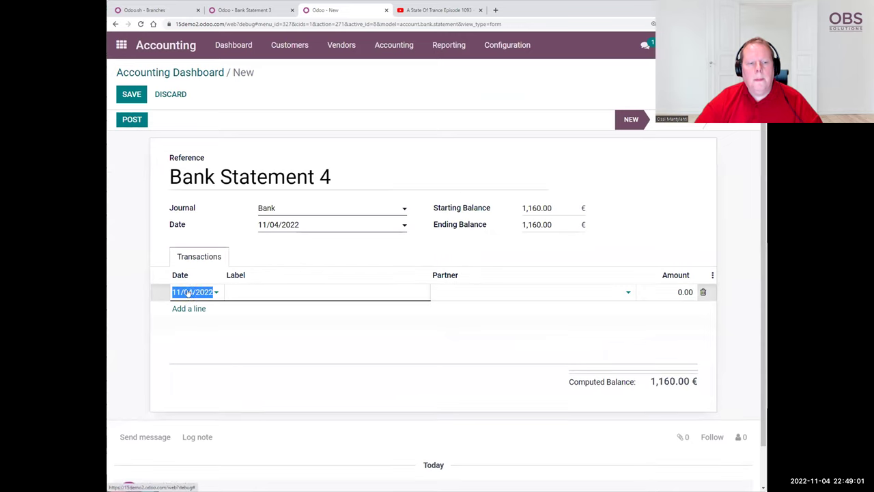
click(451, 291)
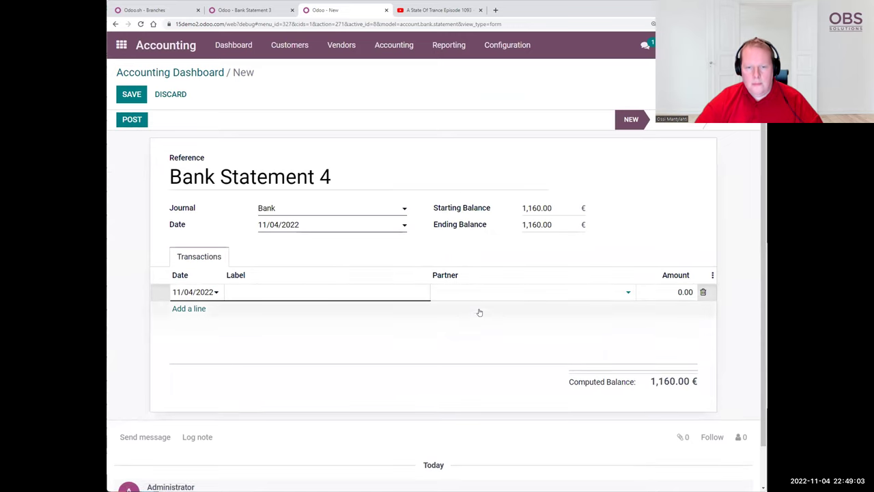
click(469, 292)
click(504, 357)
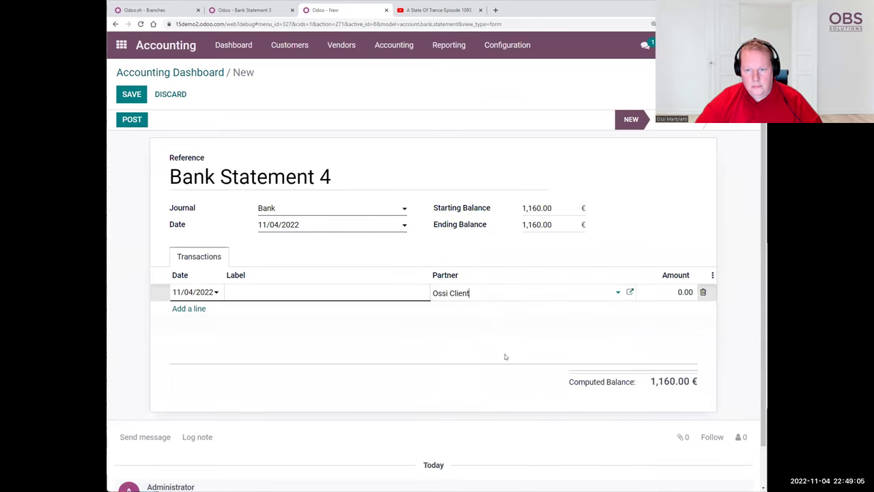
click(664, 291)
text(200)
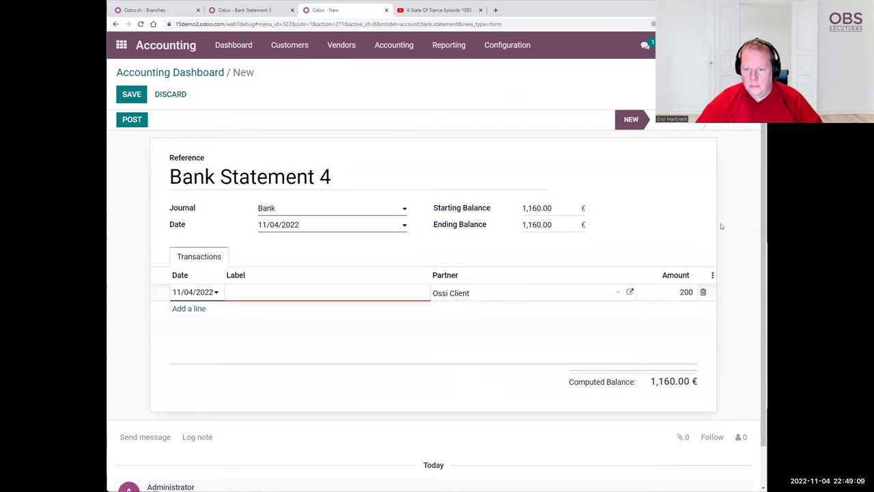
click(241, 291)
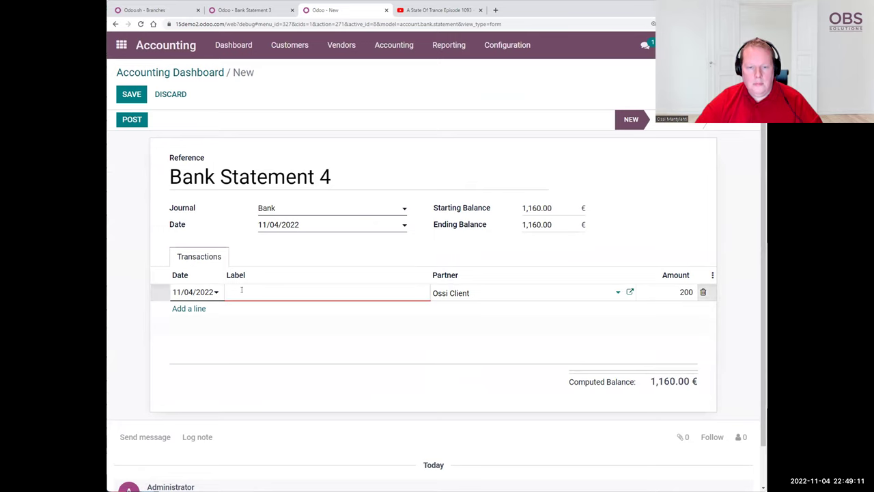
text(2nd mug)
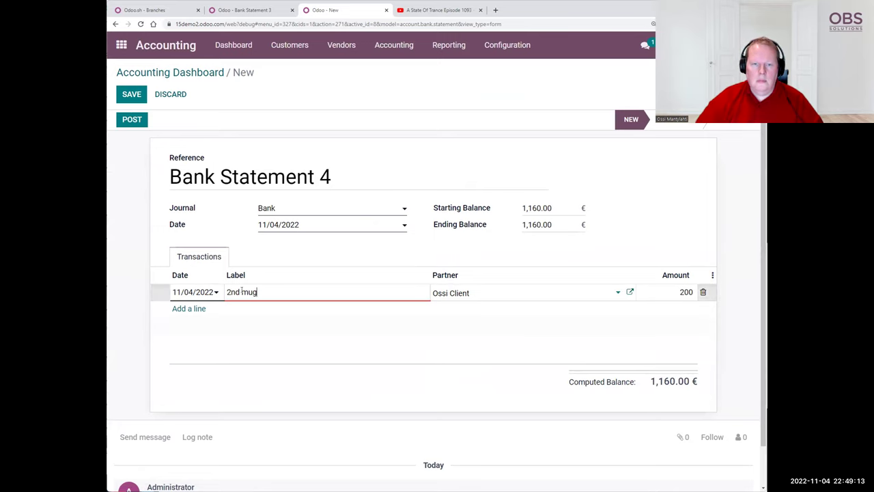
key(Tab)
Set the statement's ending balance to 1360 and post the statement.
click(552, 223)
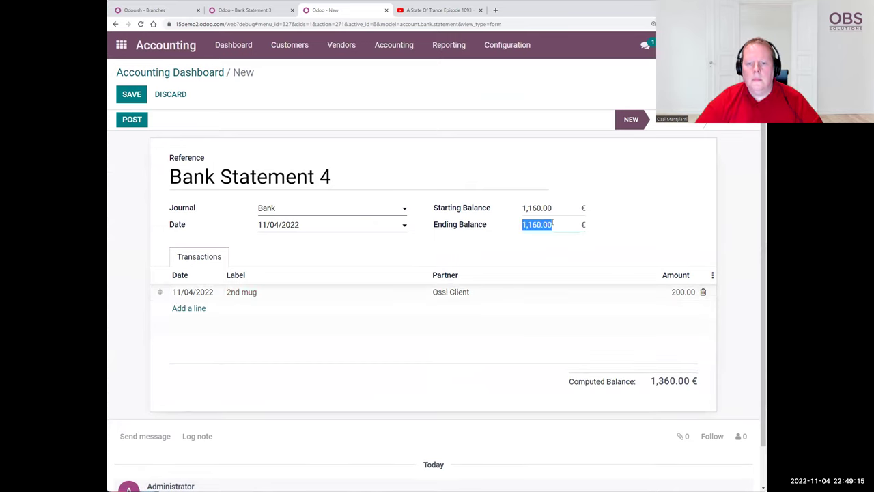
text(1360)
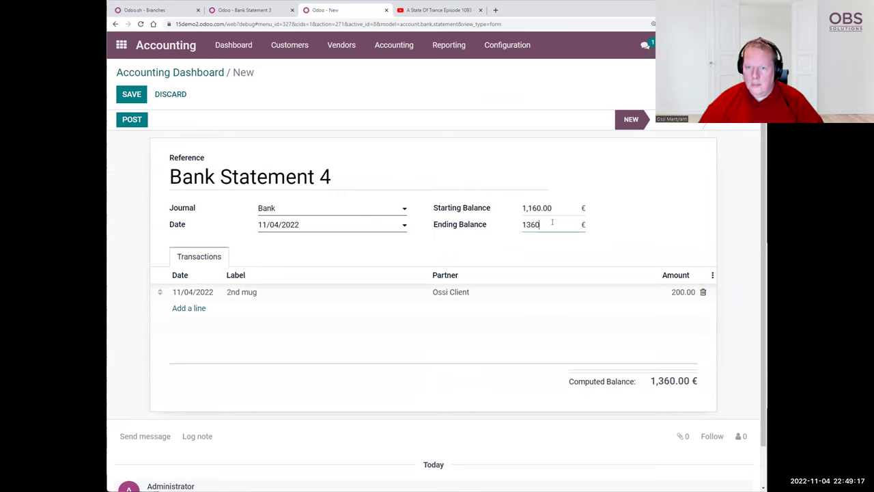
click(707, 203)
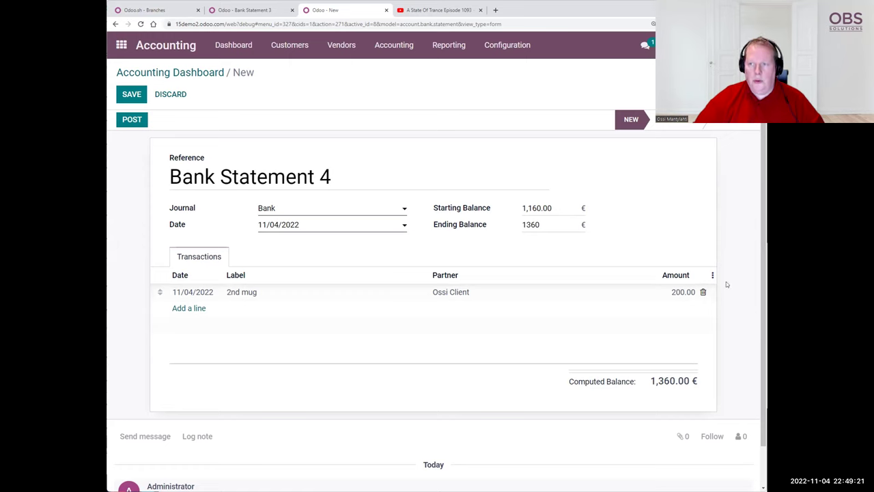
click(132, 119)
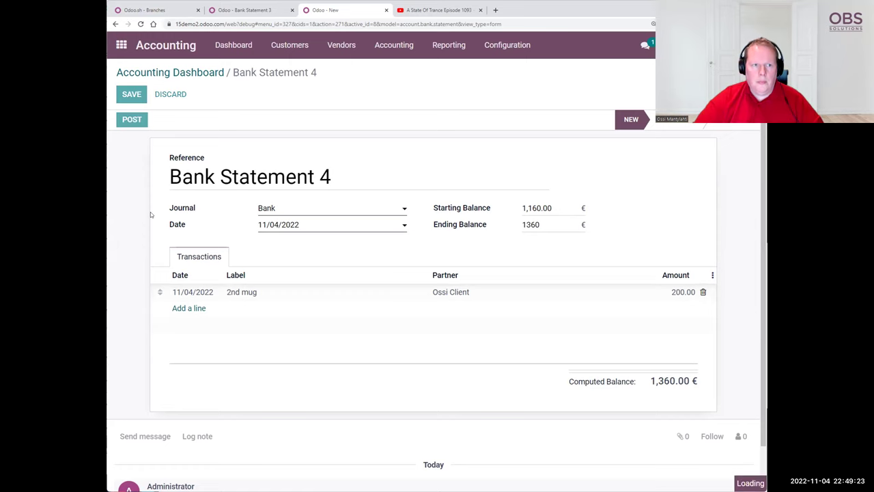
Reconcile the statement's transaction with the client's payment and close the statement.
click(142, 119)
click(671, 148)
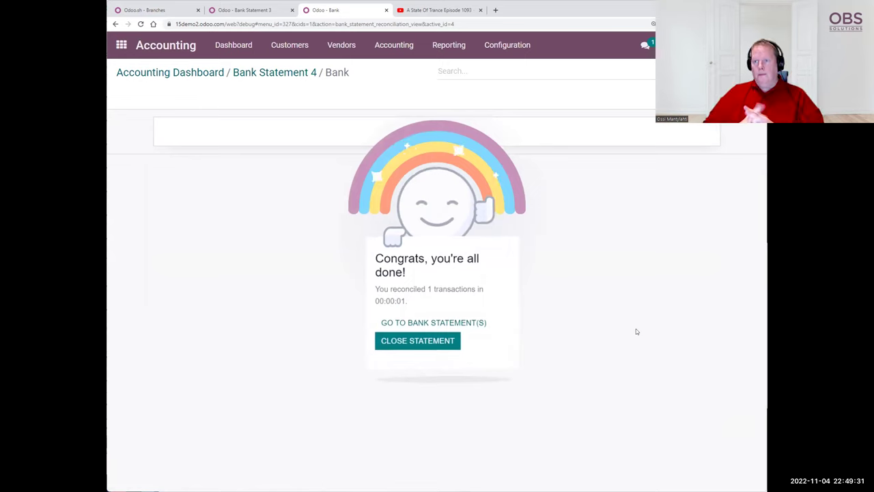
click(411, 343)
Switch to the Bank Statement 3 browser tab and open the General Ledger to examine how the second sale affects the inventory accounts.
click(238, 11)
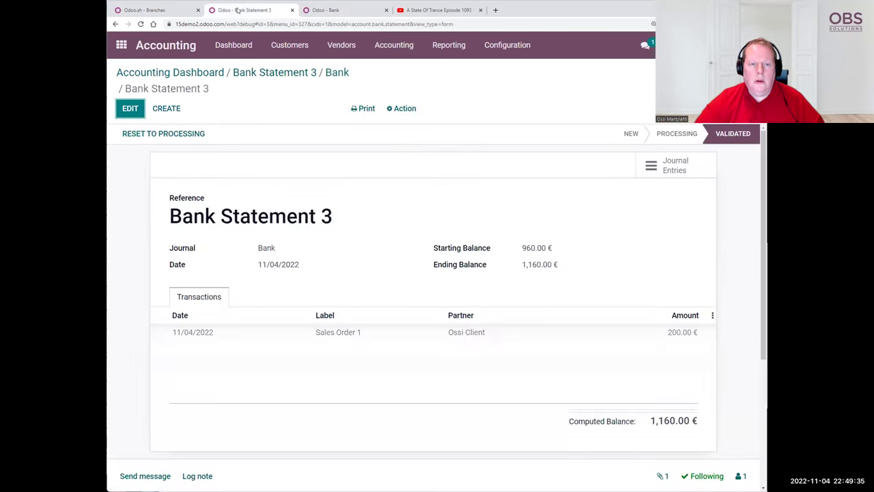
click(452, 45)
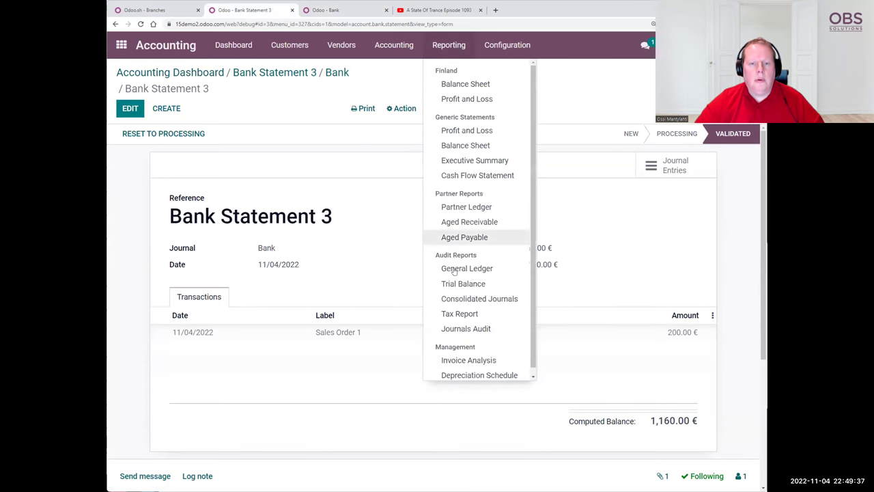
click(454, 270)
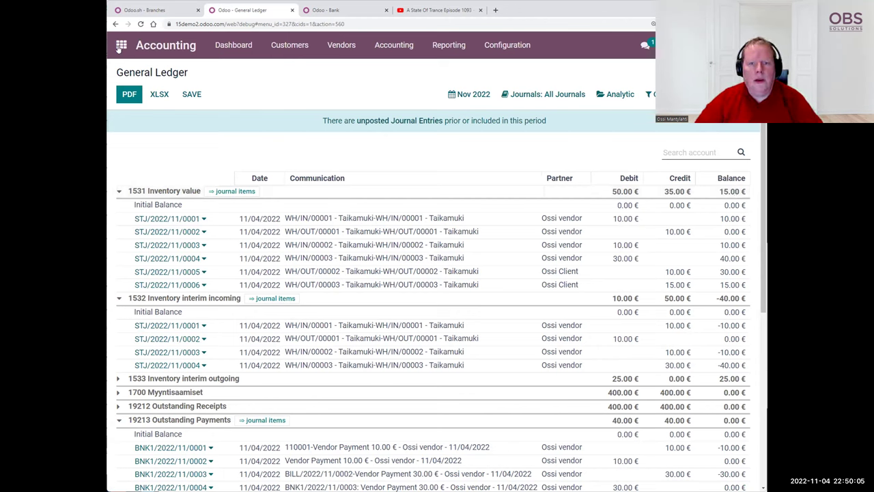
Return to the Sales app and open the delivery of the first sales order.
key(alt+Left)
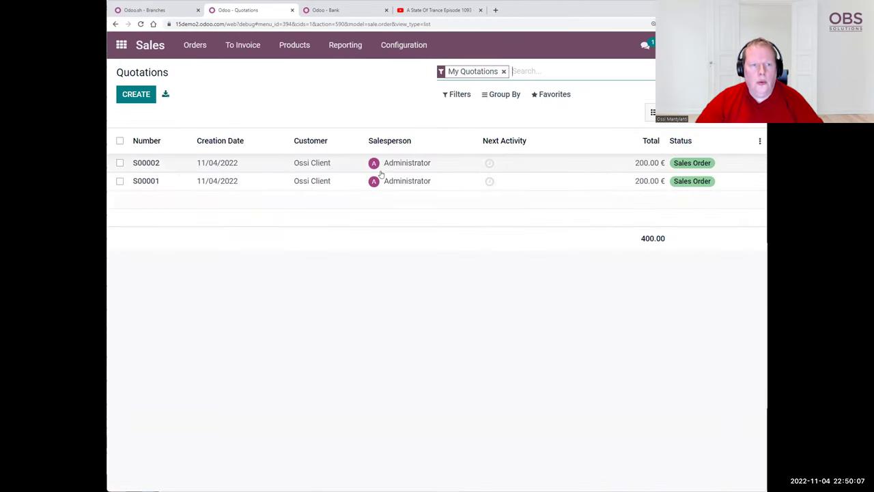
click(222, 182)
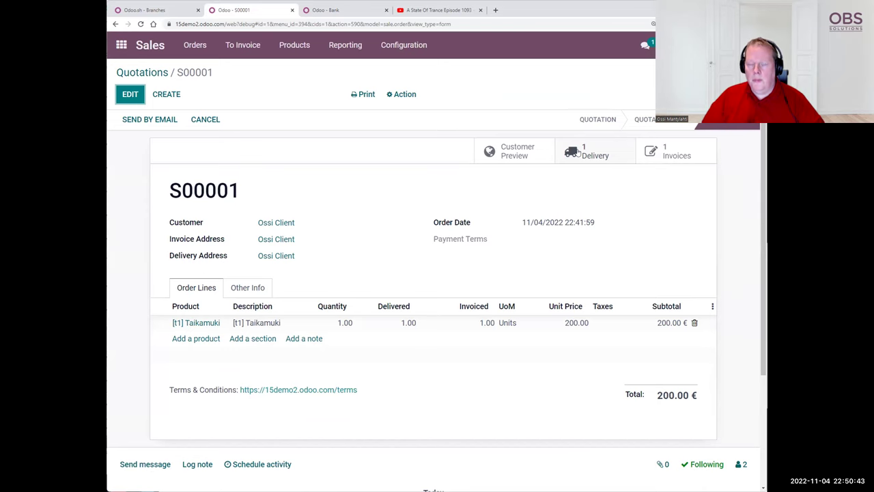
click(579, 152)
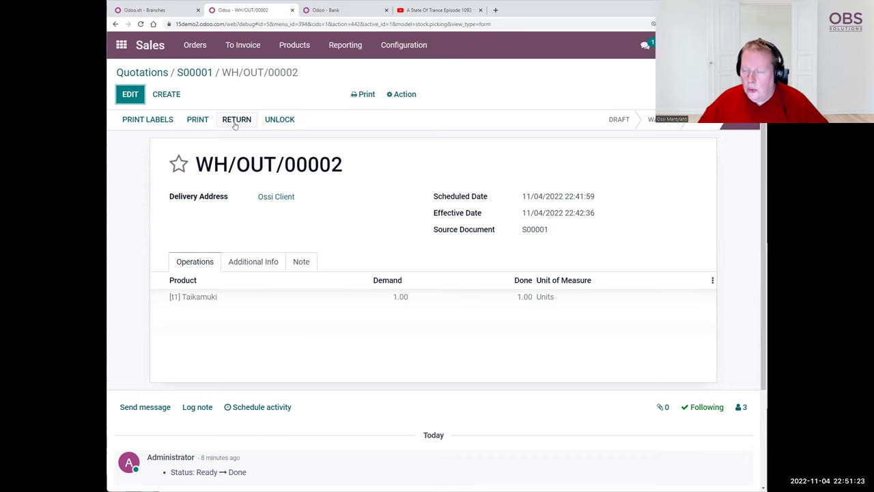
Create a return of 1 unit of Taikamuki from the delivery and validate it as an immediate transfer.
click(235, 123)
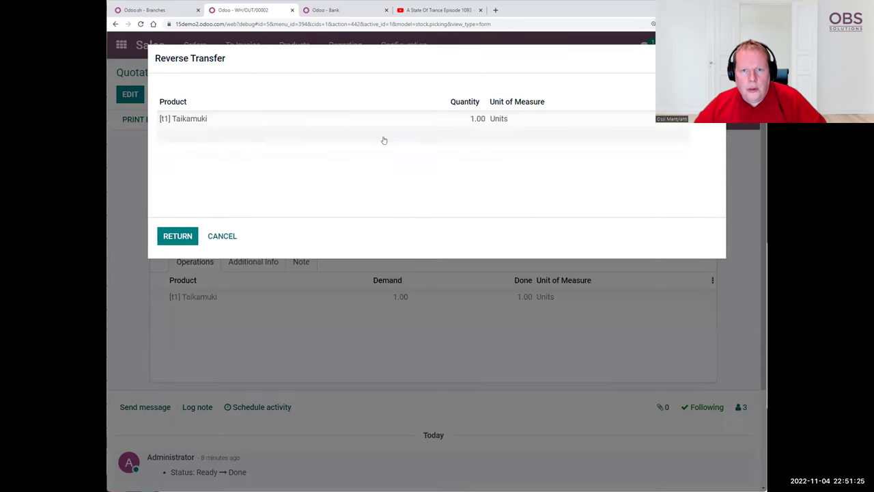
click(175, 232)
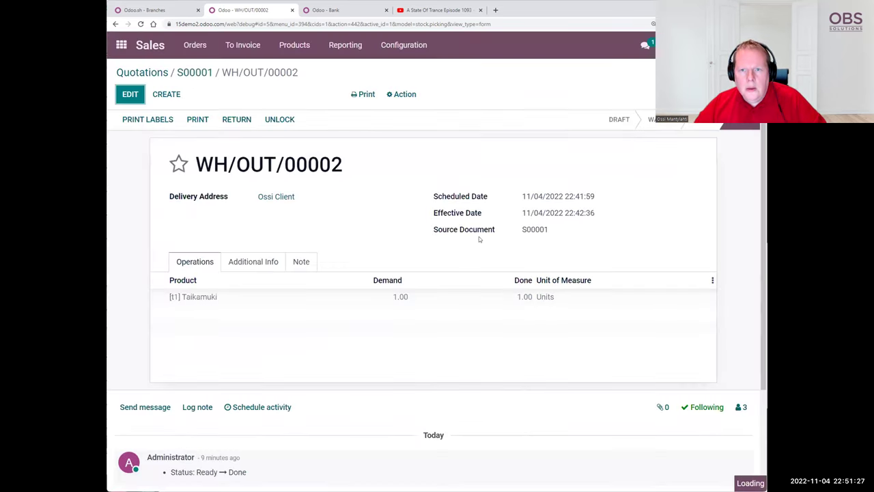
click(145, 122)
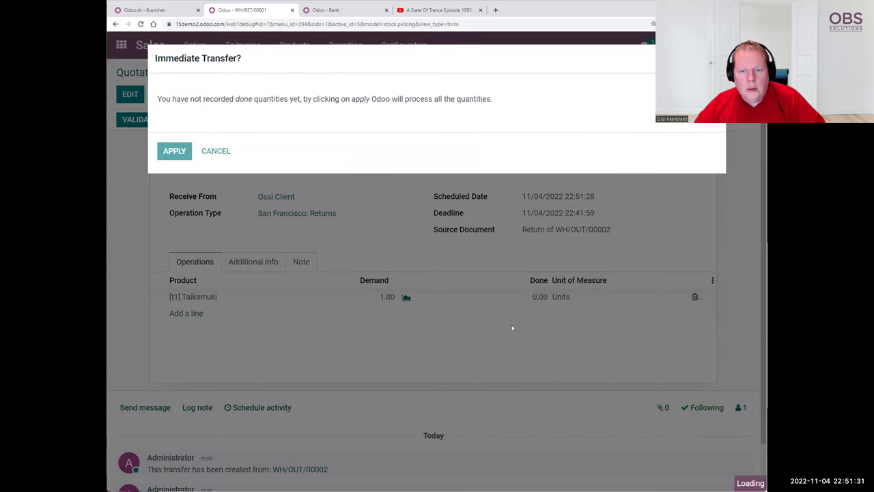
key(Return)
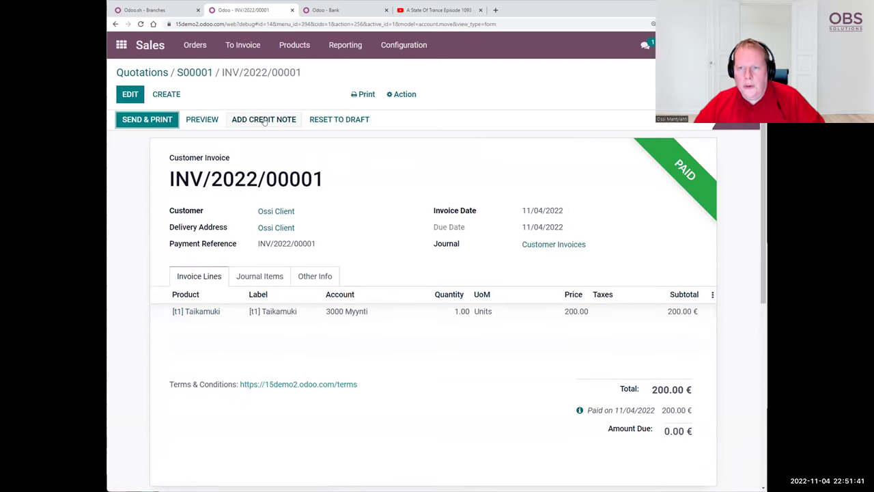
Create a credit note for the paid customer invoice with the reason "Returned mug. It was wrong colour.".
click(264, 120)
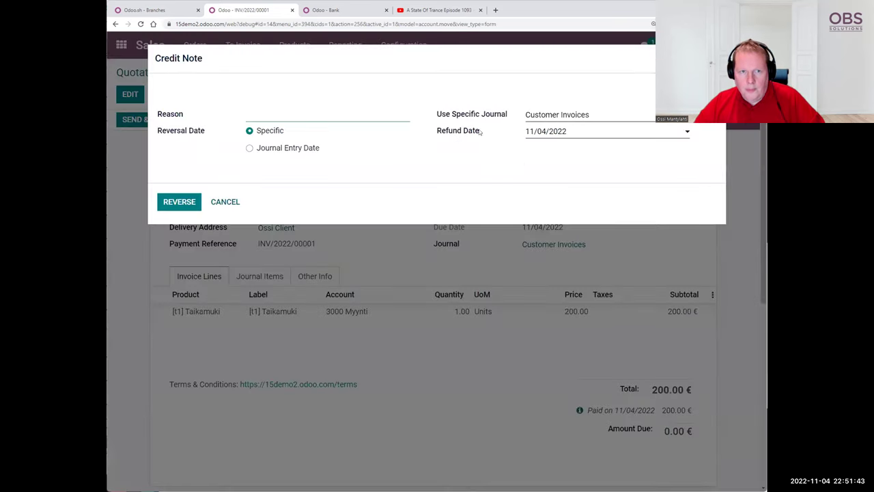
text(Returned mug. W)
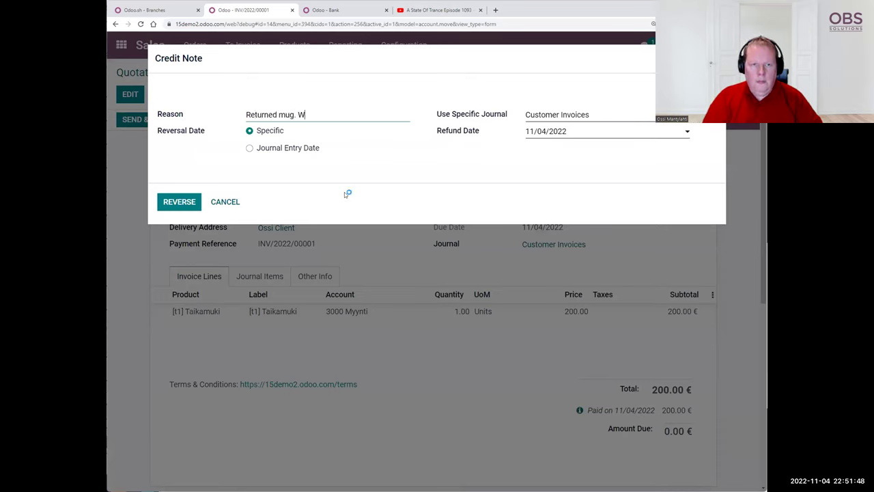
key(BackSpace)
text(It wa)
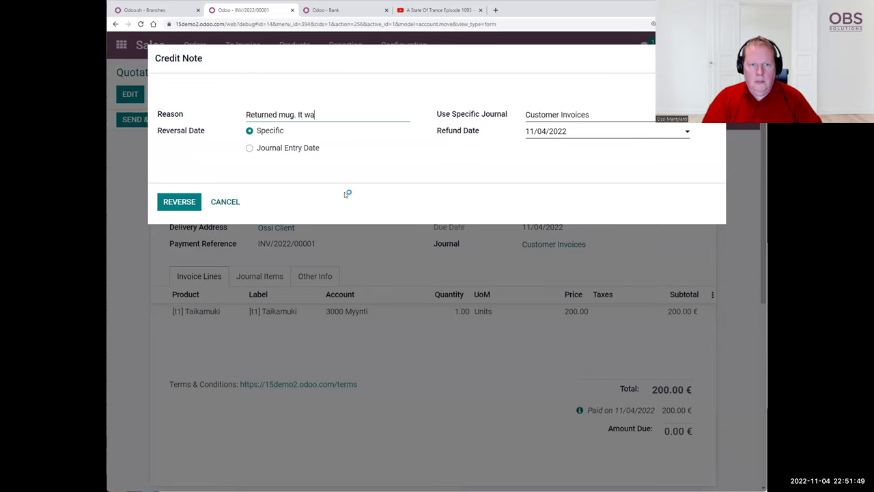
text(s wrong colour)
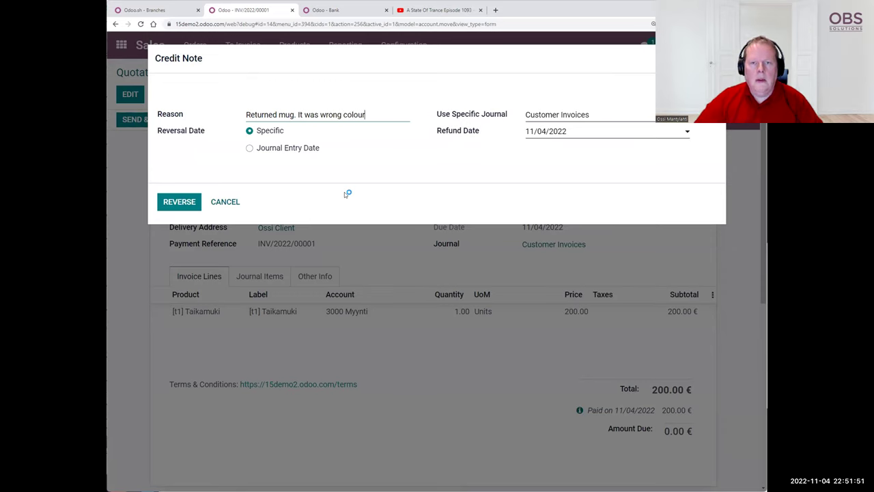
text(.)
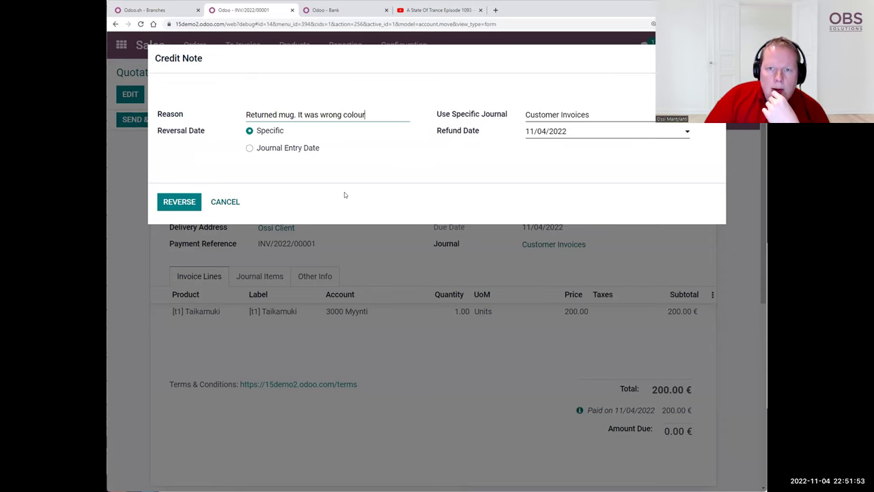
click(179, 203)
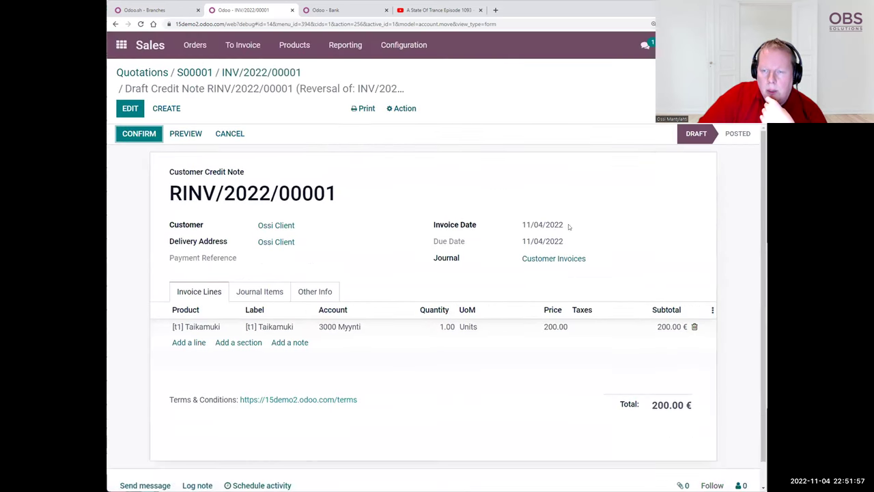
Confirm the draft credit note and register its 200.00 payment through the Bank journal.
scroll(706, 285, down, 2)
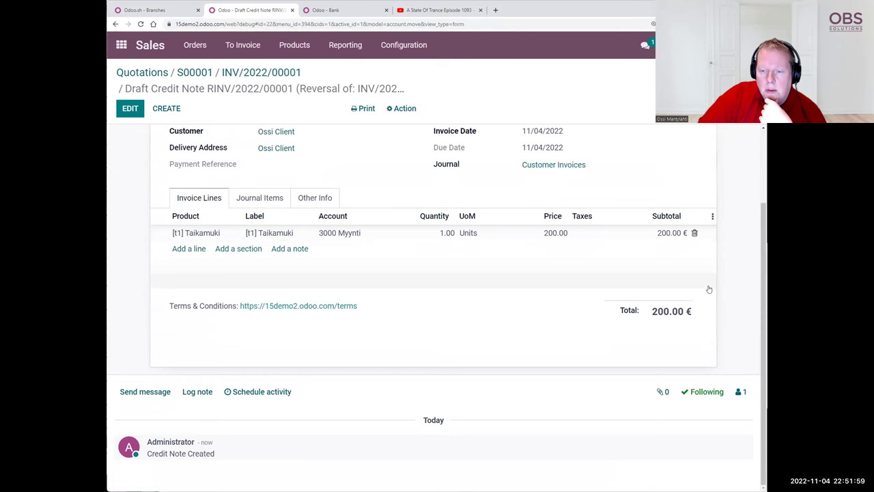
scroll(735, 306, up, 2)
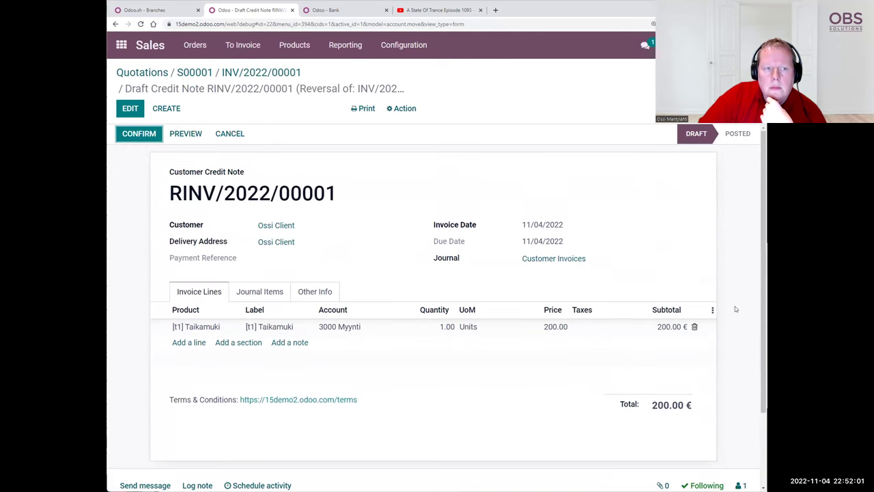
click(139, 134)
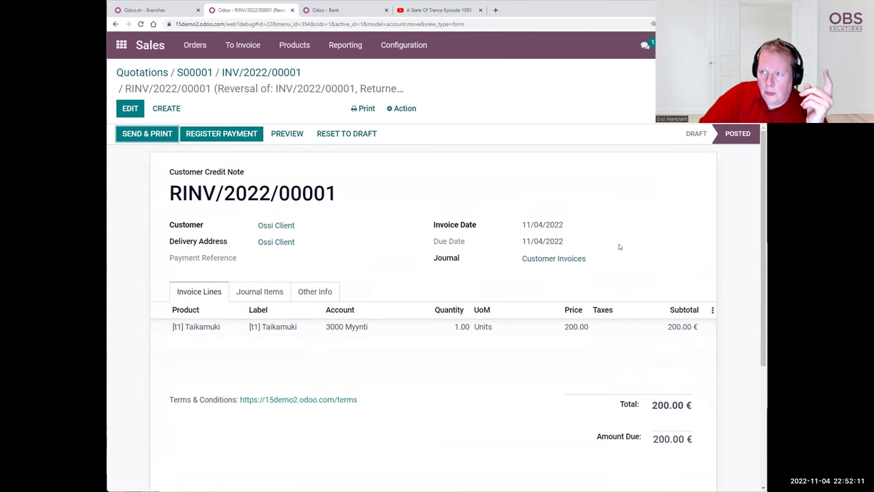
click(245, 136)
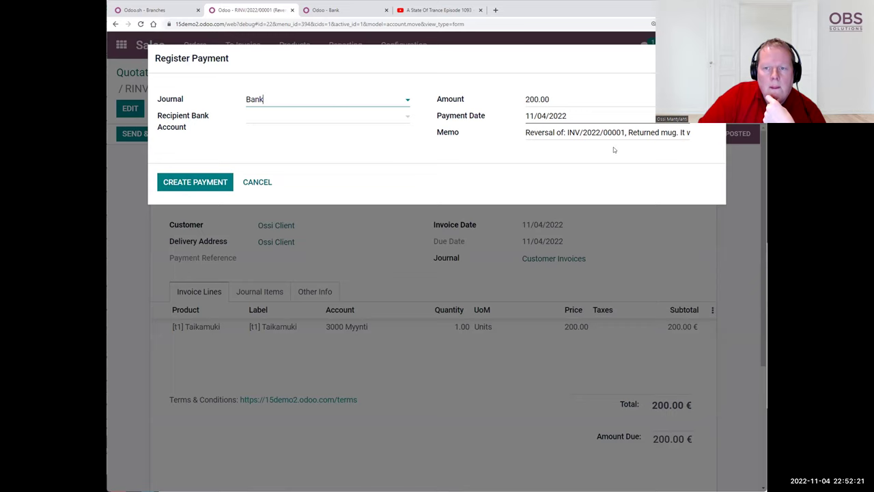
click(182, 183)
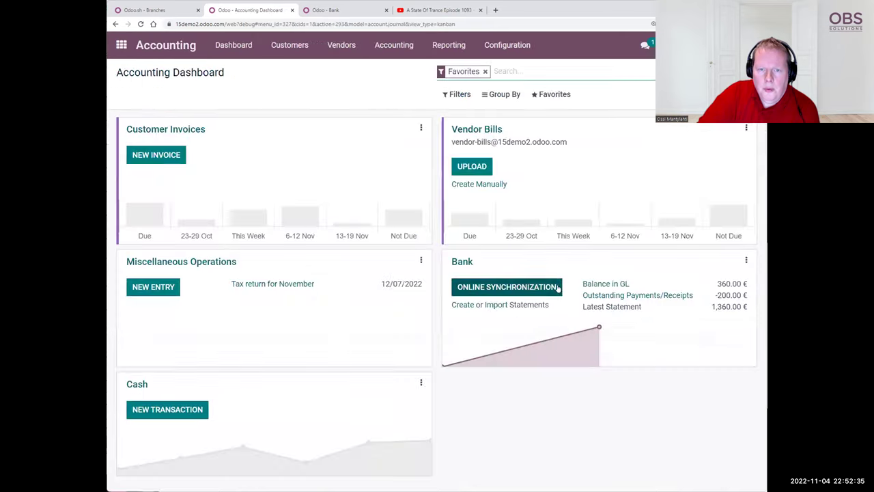
Create a new bank statement from the Accounting dashboard and name it "Bank Statement 5".
click(464, 305)
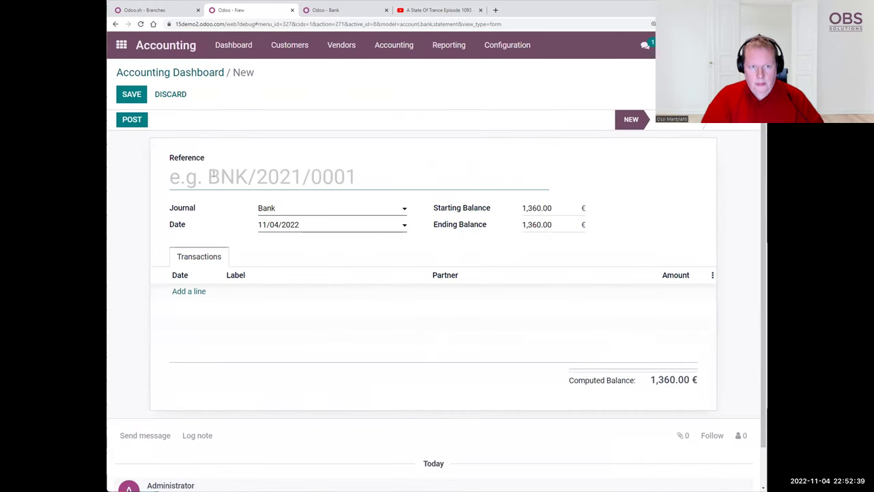
text(Bank Satement)
key(BackSpace)
key(BackSpace)
key(BackSpace)
key(BackSpace)
key(BackSpace)
key(BackSpace)
key(BackSpace)
text(tatement 5)
Add a transaction line to the statement for the client with the label "Return of a mug".
click(189, 291)
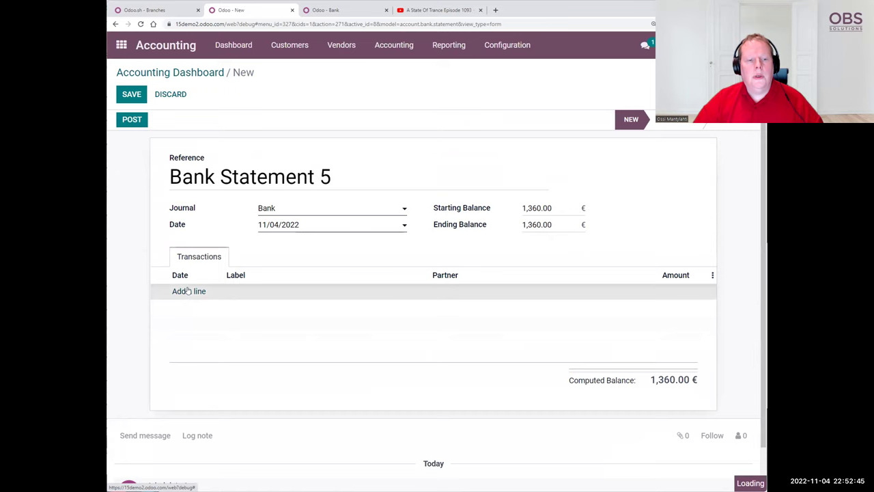
click(472, 293)
click(484, 356)
click(343, 291)
text(TRe)
key(BackSpace)
key(BackSpace)
key(BackSpace)
text(Return of )
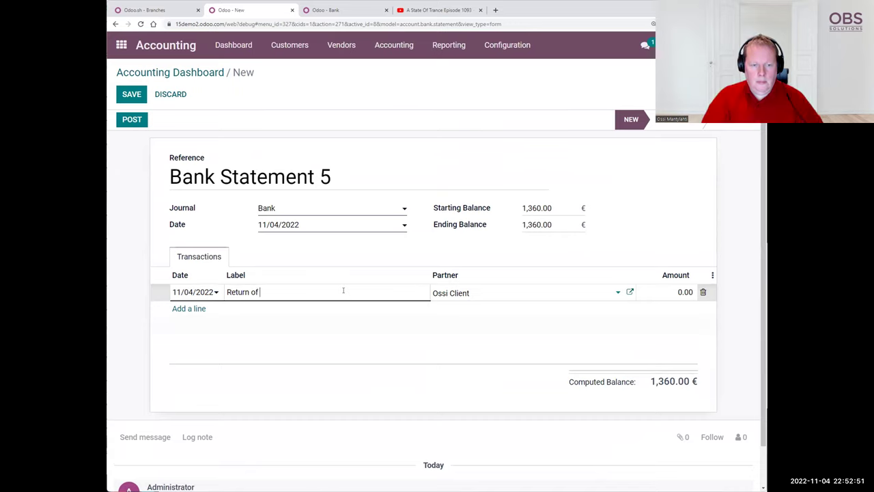
text(a mug)
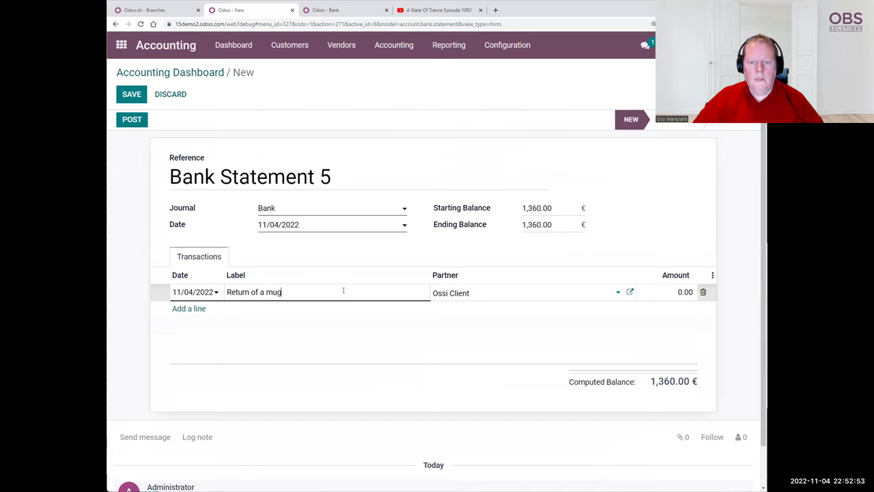
Set the transaction's amount to -200, then save and post the statement.
click(667, 292)
text(200)
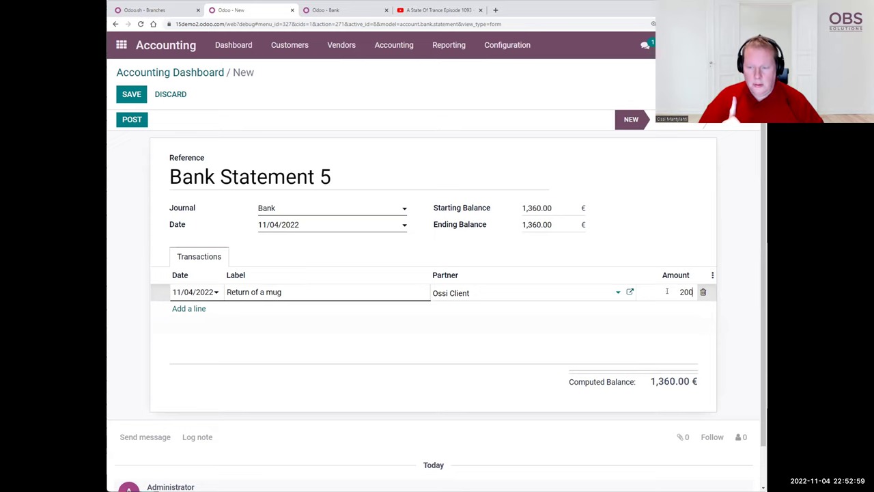
click(667, 292)
text(-)
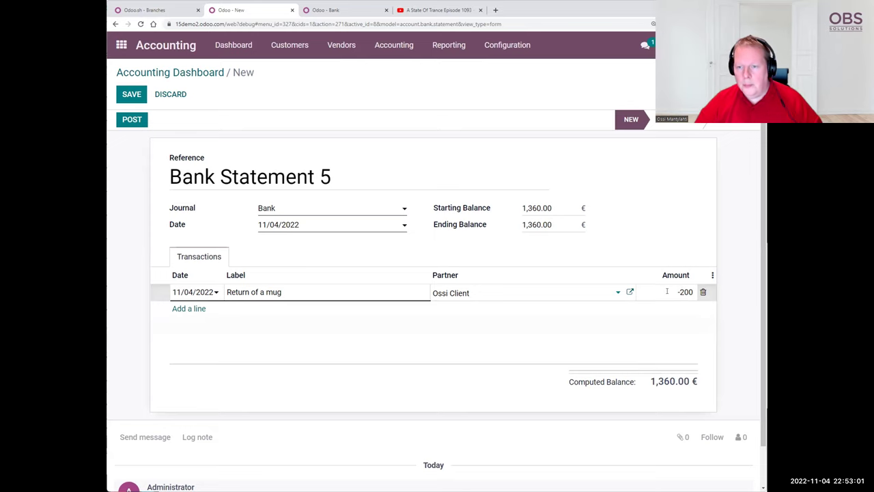
click(712, 235)
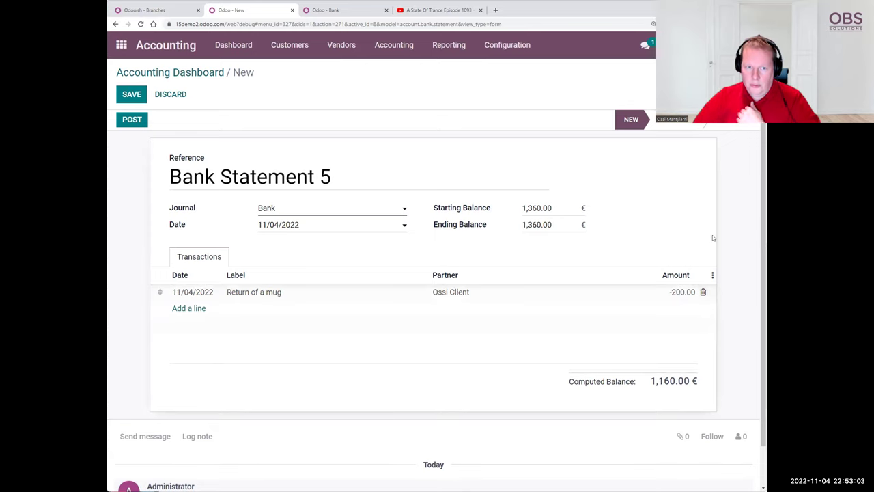
click(131, 95)
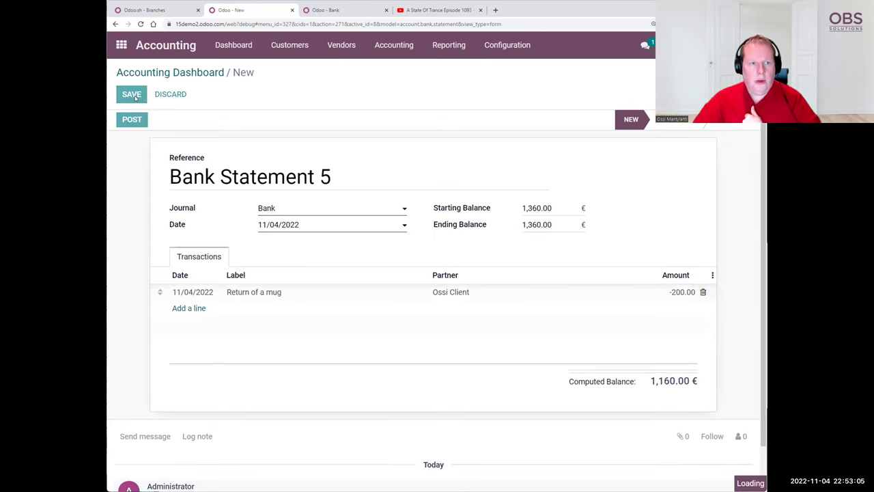
click(130, 119)
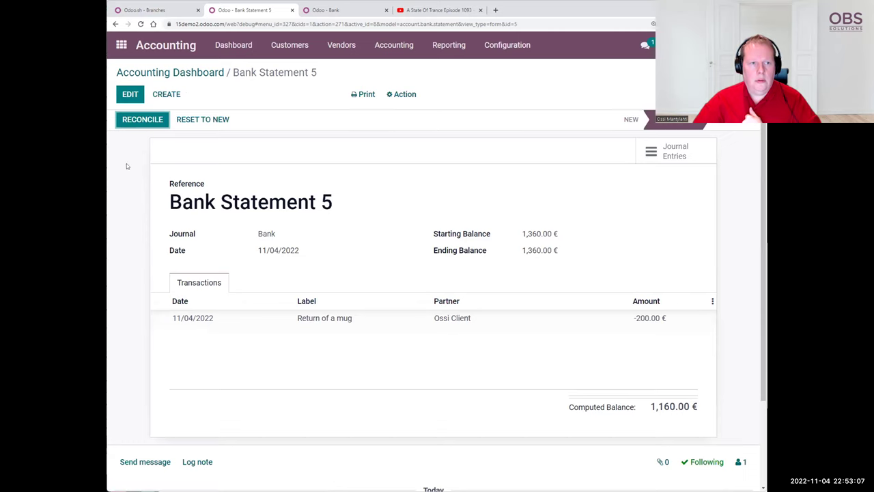
Reconcile the transaction with the customer reimbursement, try to close the statement, and go back to Bank Statement 5.
click(134, 120)
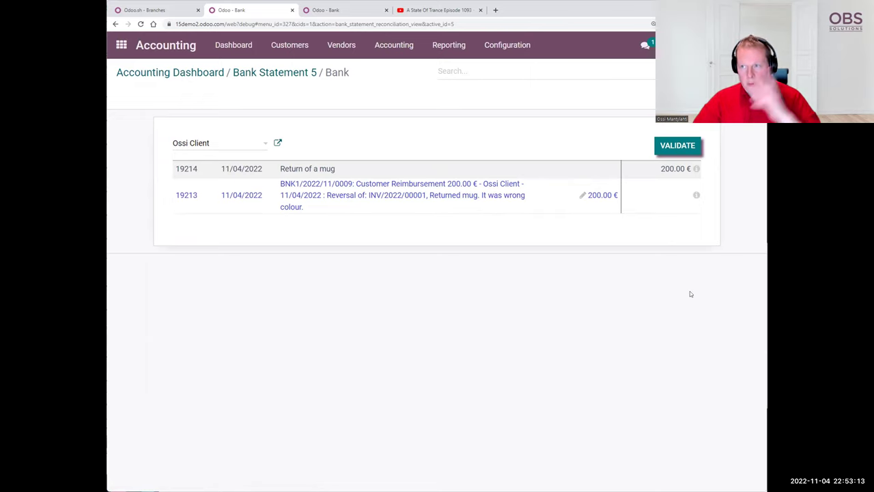
click(682, 146)
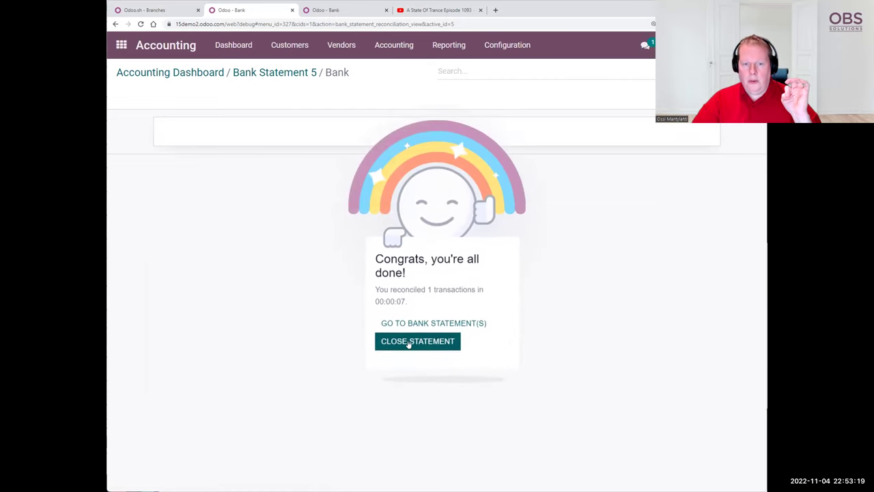
click(409, 344)
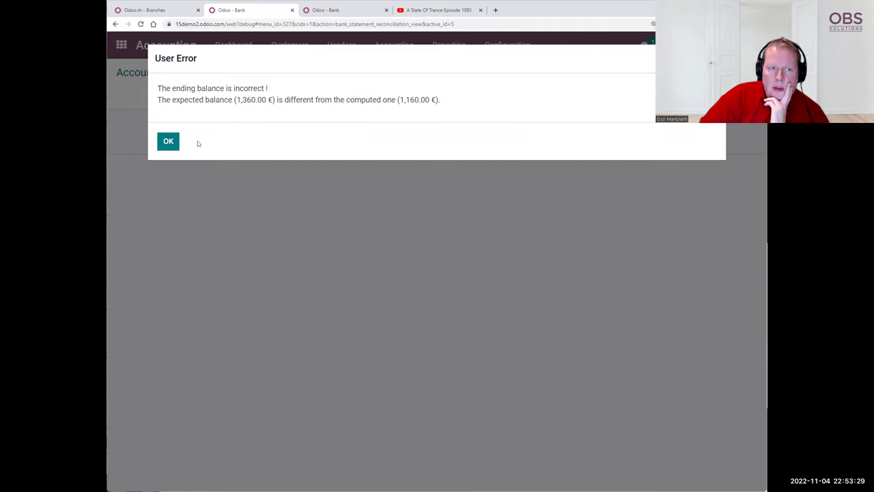
click(168, 142)
click(291, 72)
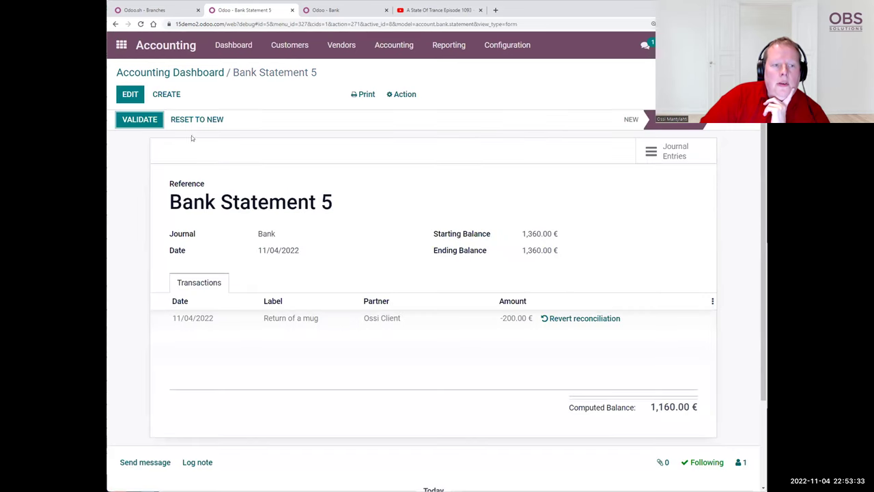
Reset Bank Statement 5 to new, set its ending balance to 1160, and save it.
click(192, 119)
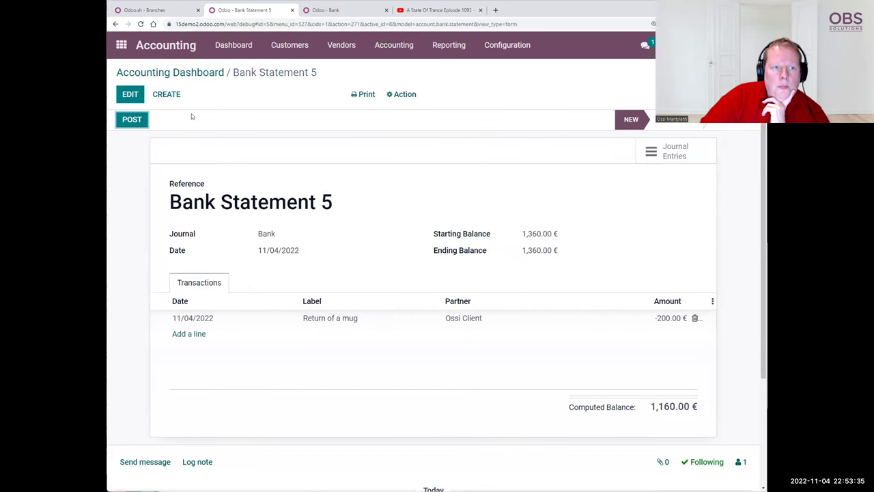
click(130, 94)
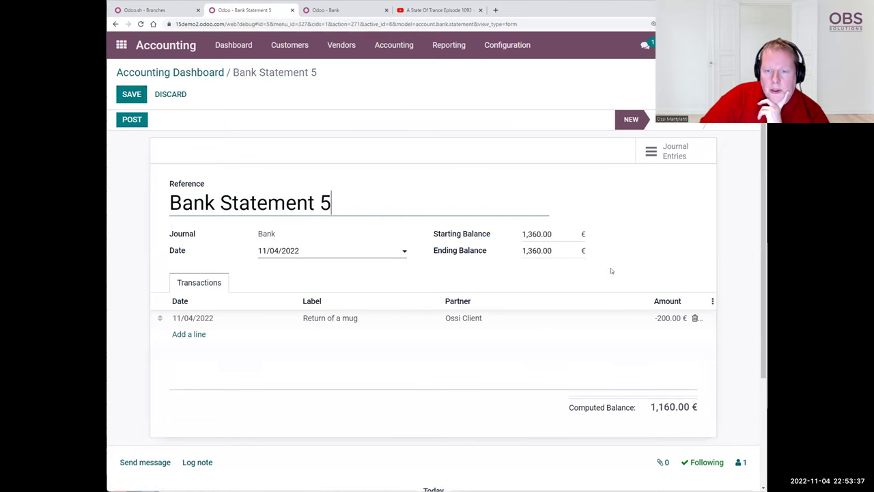
click(554, 252)
text(1160)
click(639, 239)
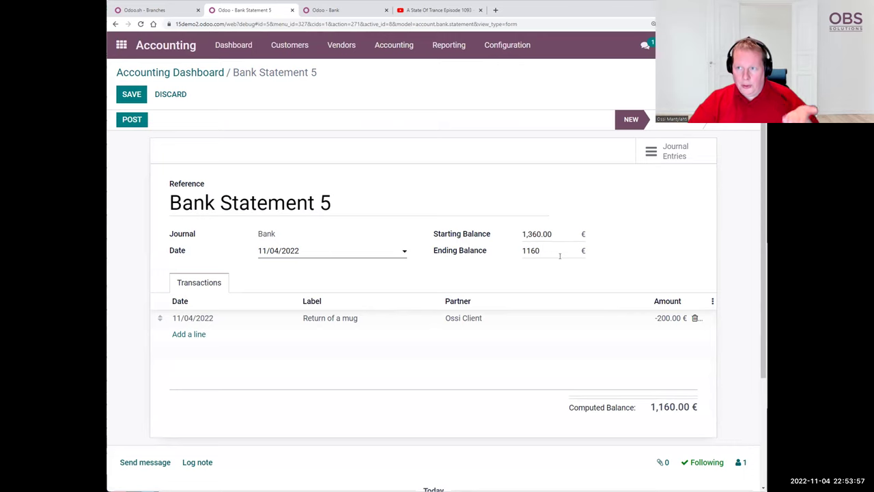
click(131, 94)
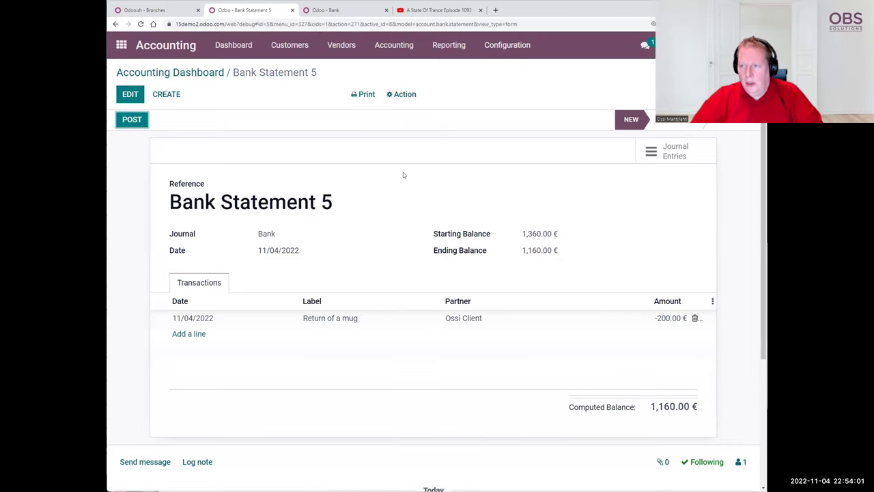
Post Bank Statement 5 again, reconcile its transaction with the customer reimbursement, and close the statement.
click(133, 120)
click(133, 119)
click(679, 144)
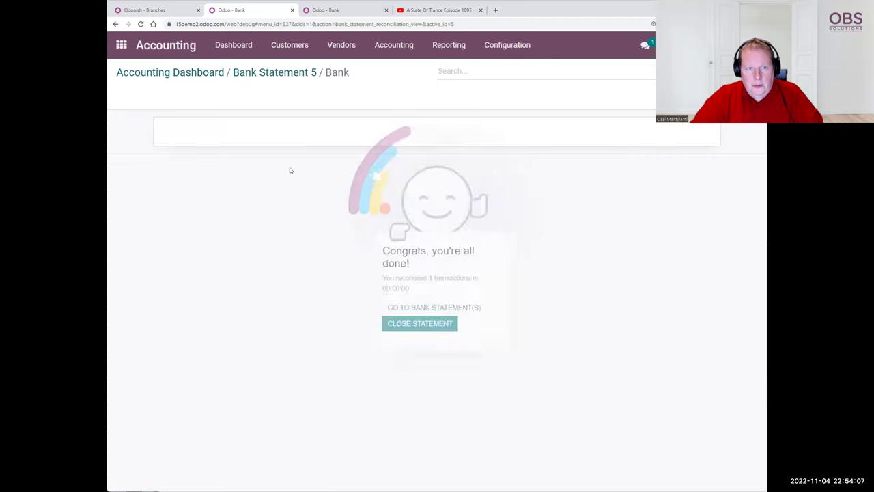
click(415, 344)
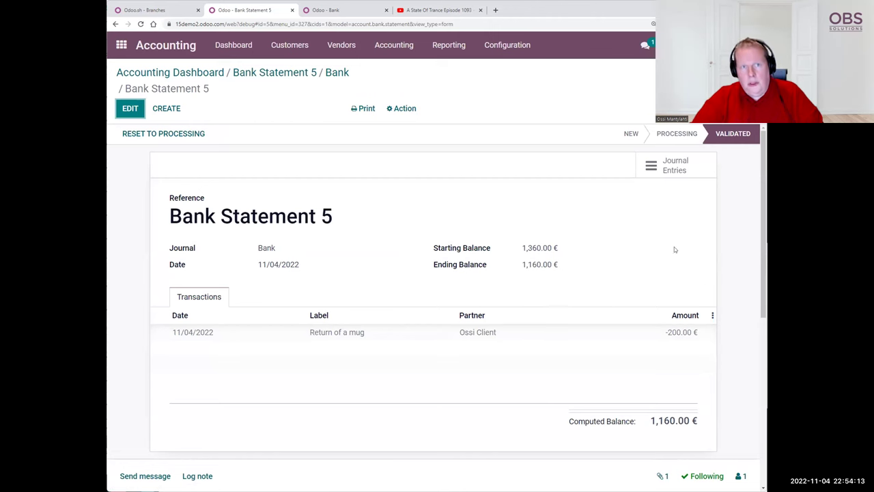
Open the General Ledger in the Bank Statement 4 browser tab to examine the return's effect on the inventory accounts, then return to Bank Statement 5.
click(326, 10)
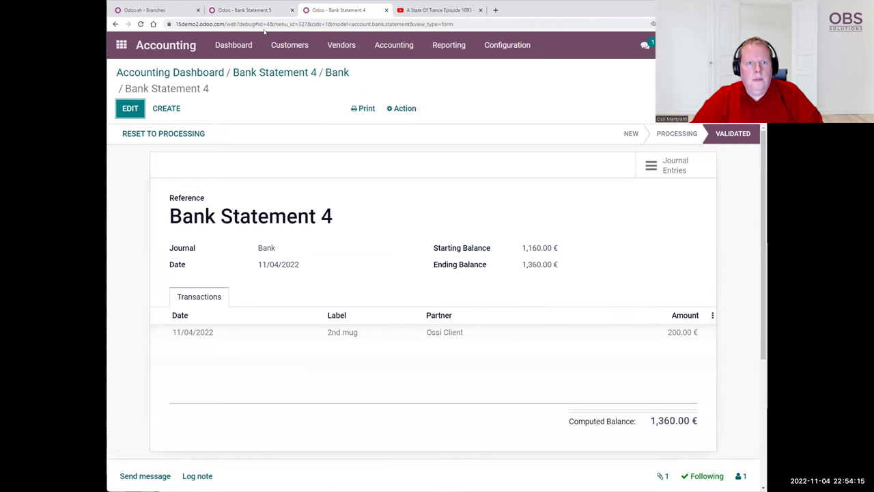
click(450, 47)
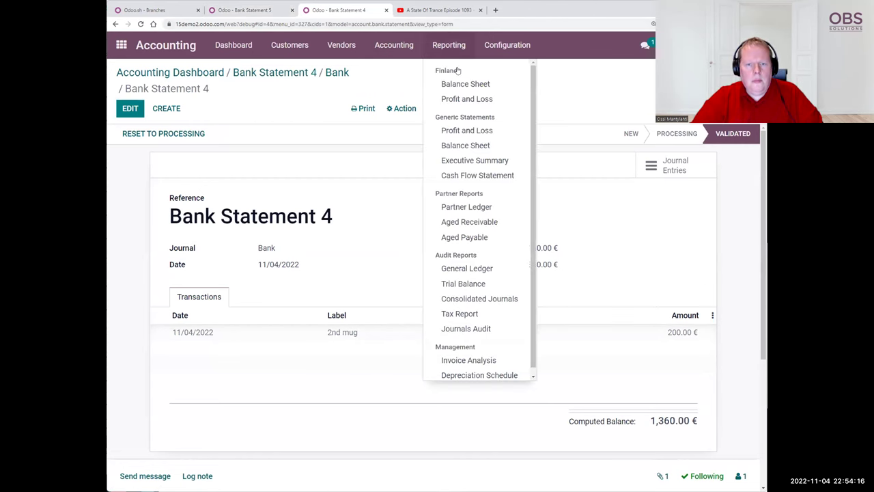
click(480, 268)
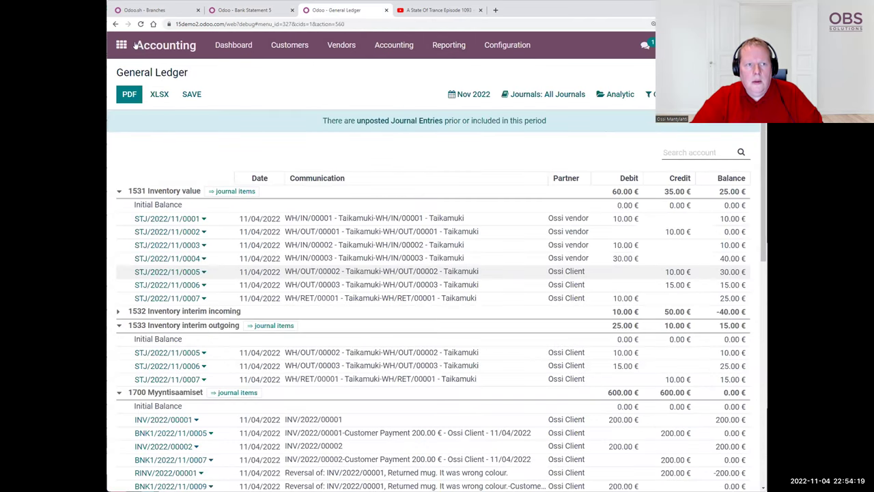
click(140, 24)
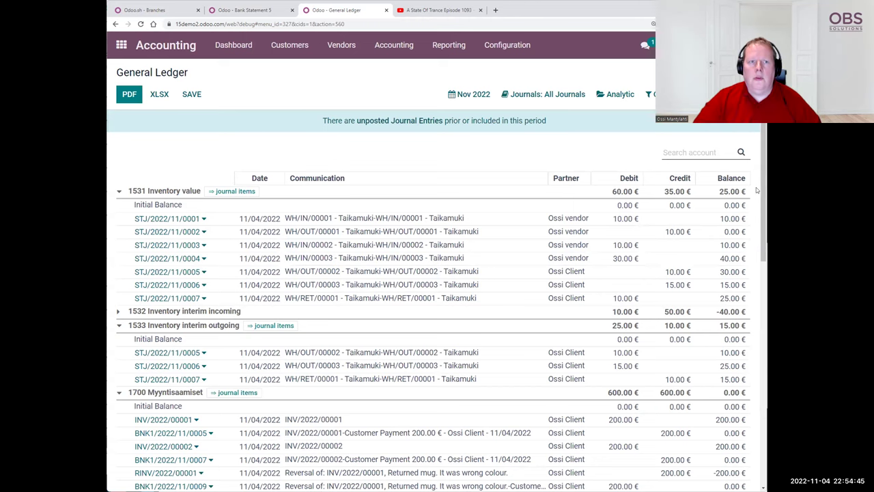
click(244, 10)
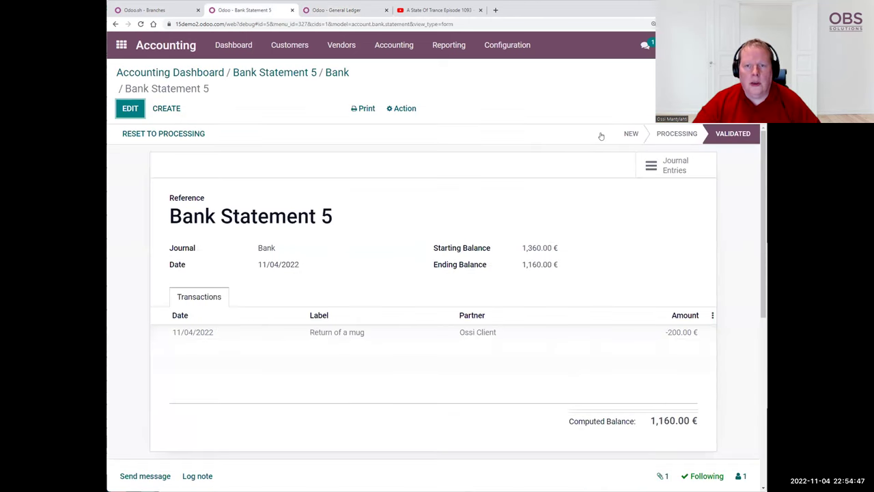
Open sales order S00001 from the Sales quotations and view its delivery and return transfers.
key(alt+Left)
click(170, 180)
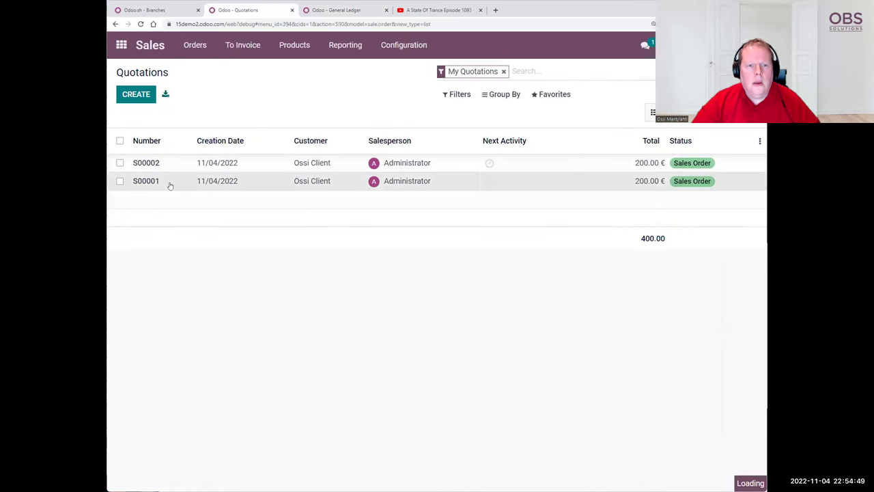
click(590, 156)
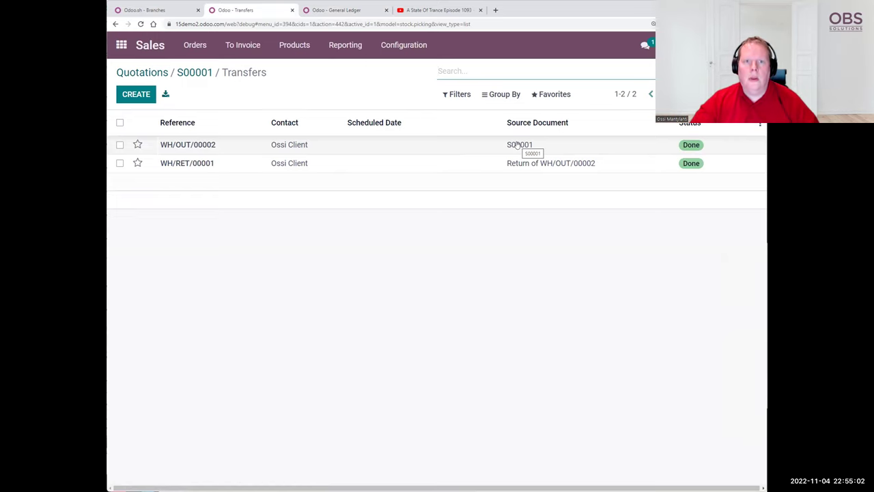
Examine all General Ledger accounts, including the expanded 1532 Inventory interim incoming entries, and go back to the S00001 transfers.
click(336, 10)
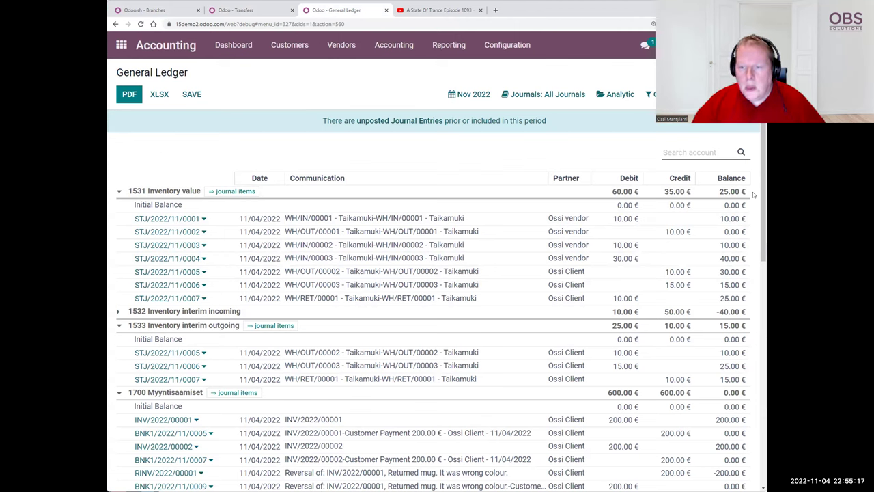
scroll(753, 196, down, 2)
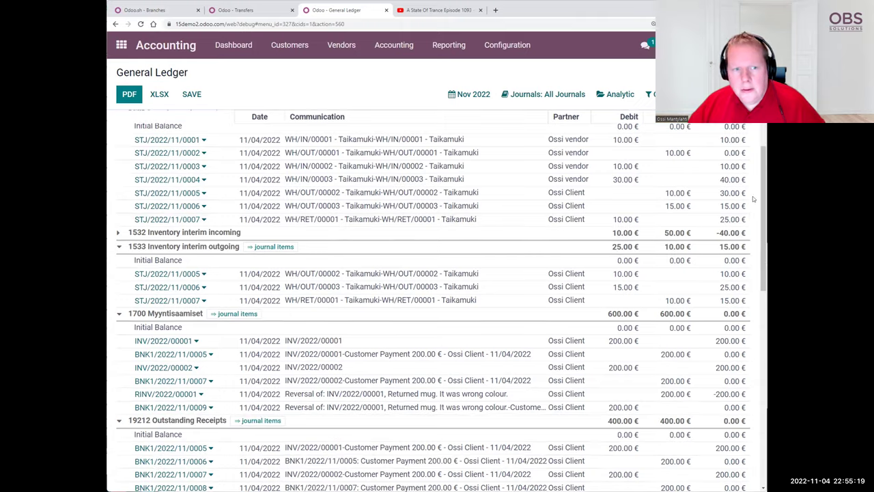
click(118, 233)
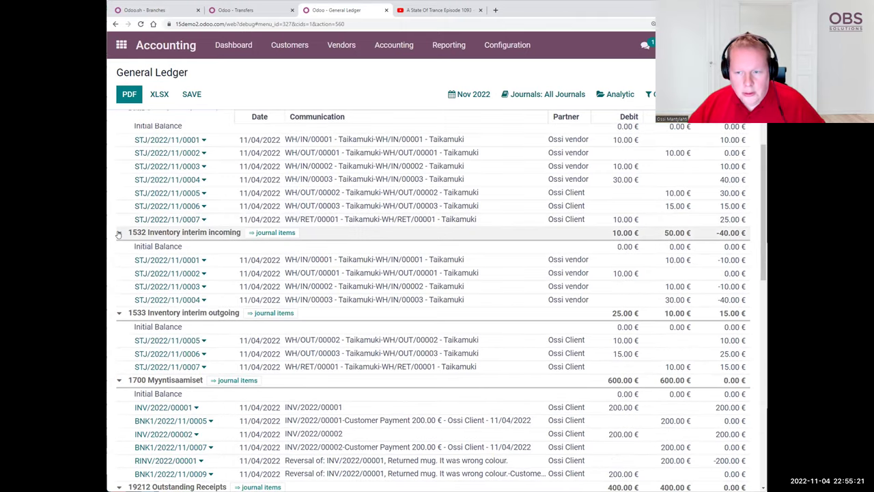
scroll(118, 234, down, 4)
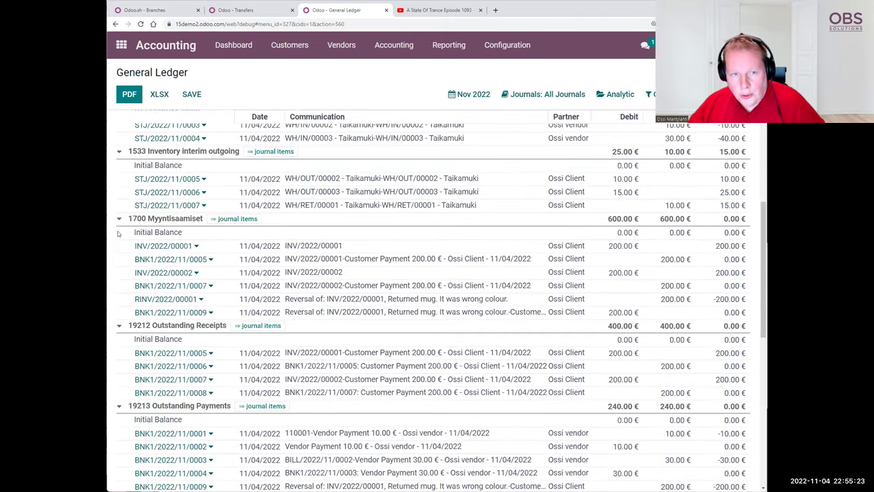
scroll(118, 231, down, 1)
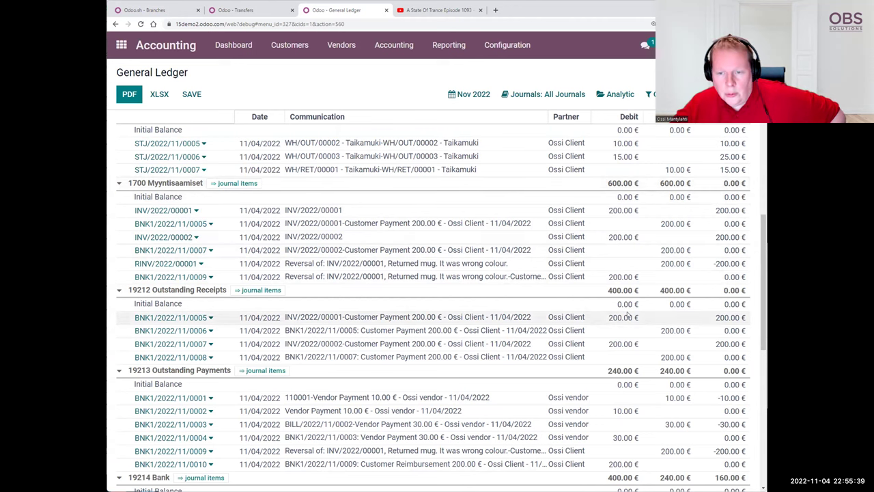
scroll(613, 312, down, 1)
scroll(613, 312, down, 6)
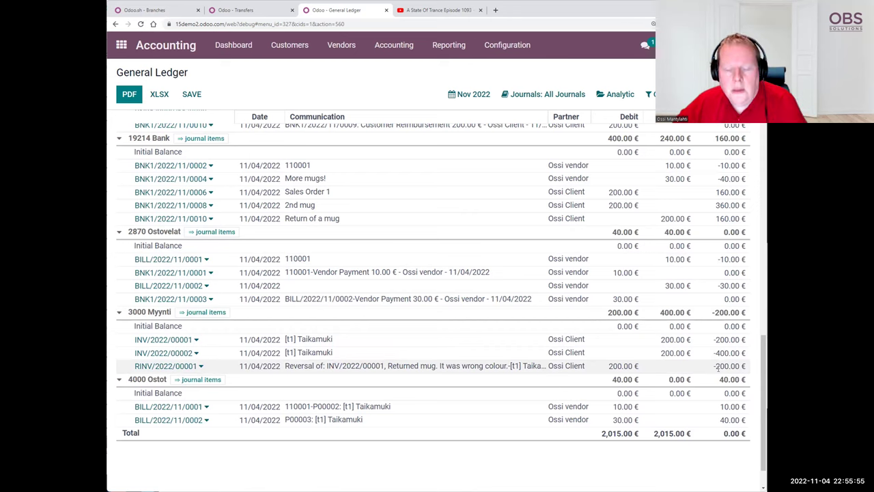
scroll(717, 367, up, 3)
scroll(717, 369, up, 5)
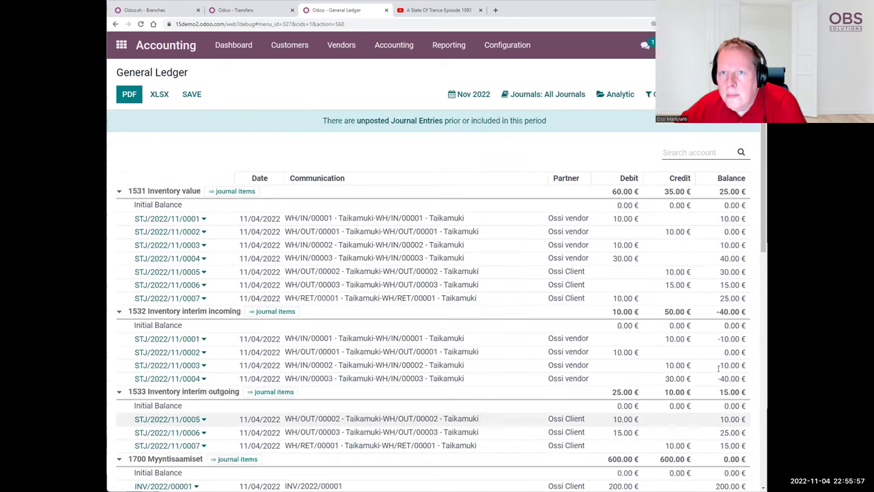
click(218, 9)
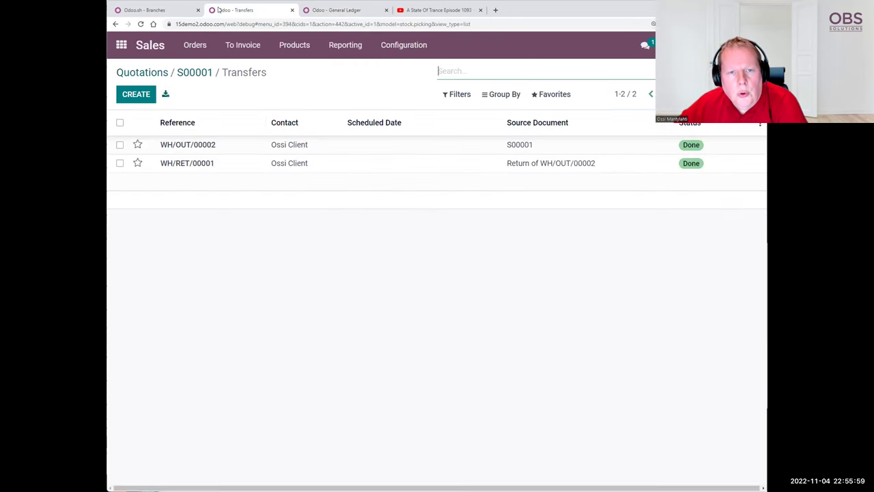